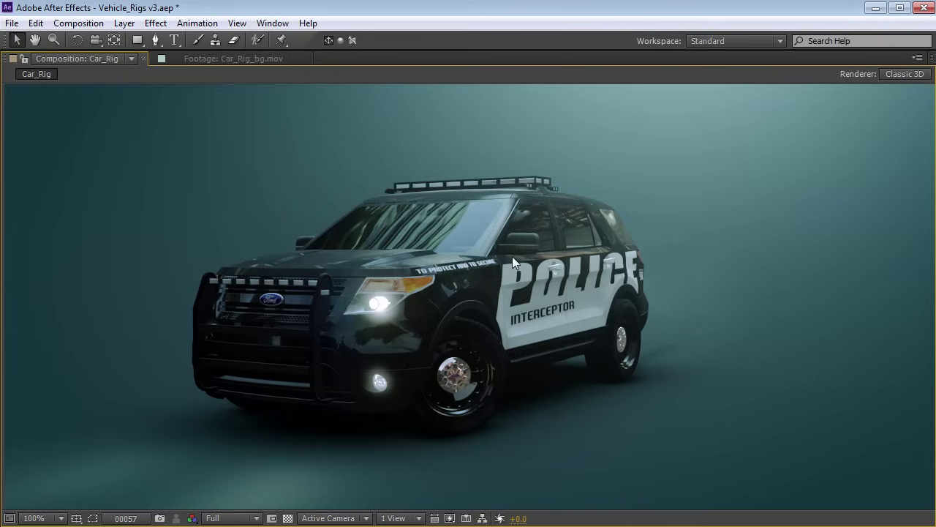
- Restore the maximized composition to the standard layout, and play and scrub the Car_Rig_bg clip in the video player
key(grave)
scroll(510, 252, down, 2)
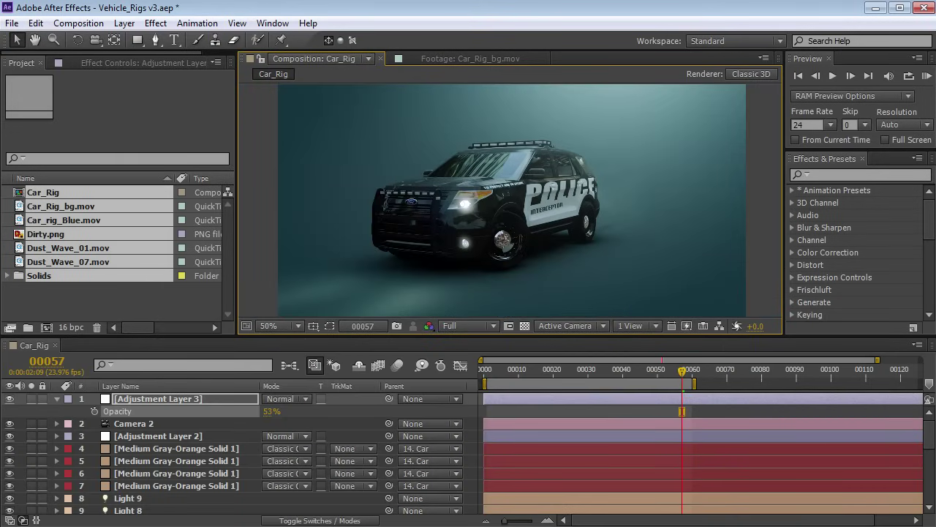
key(alt+Tab)
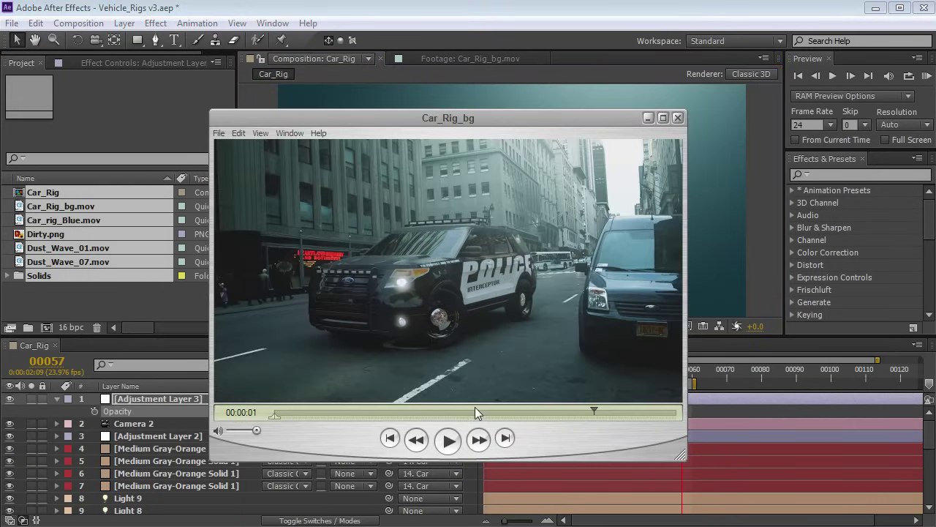
click(276, 412)
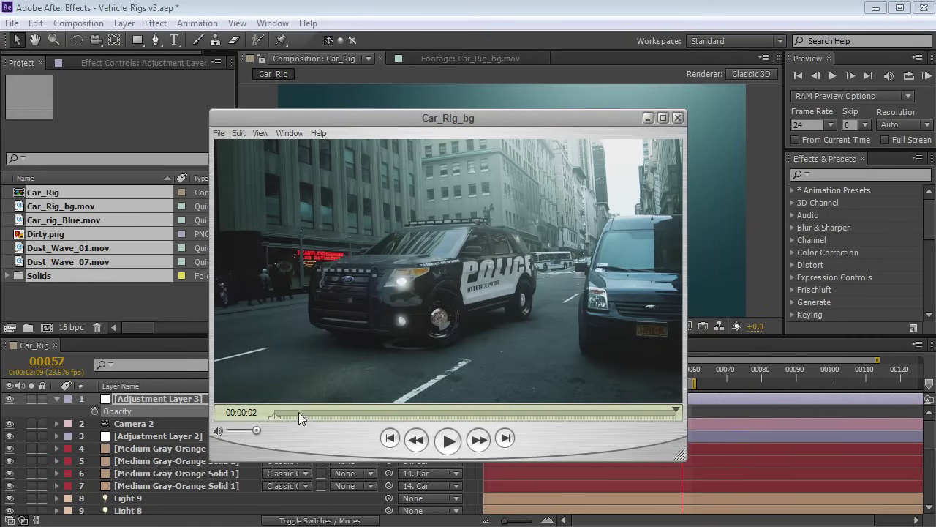
click(280, 412)
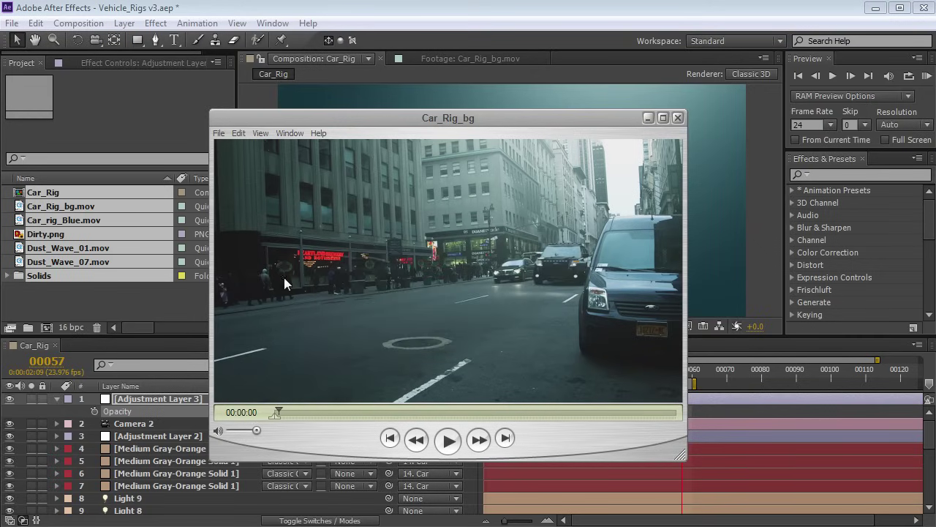
key(space)
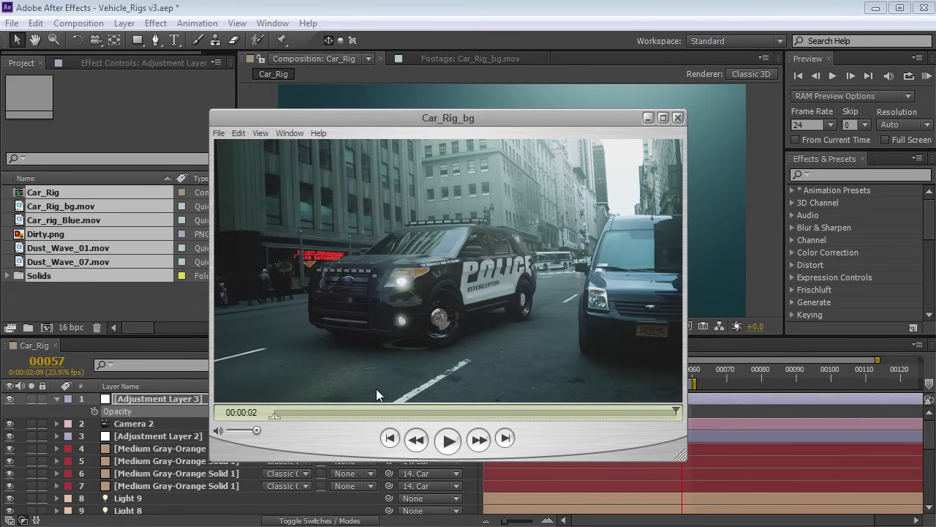
click(500, 412)
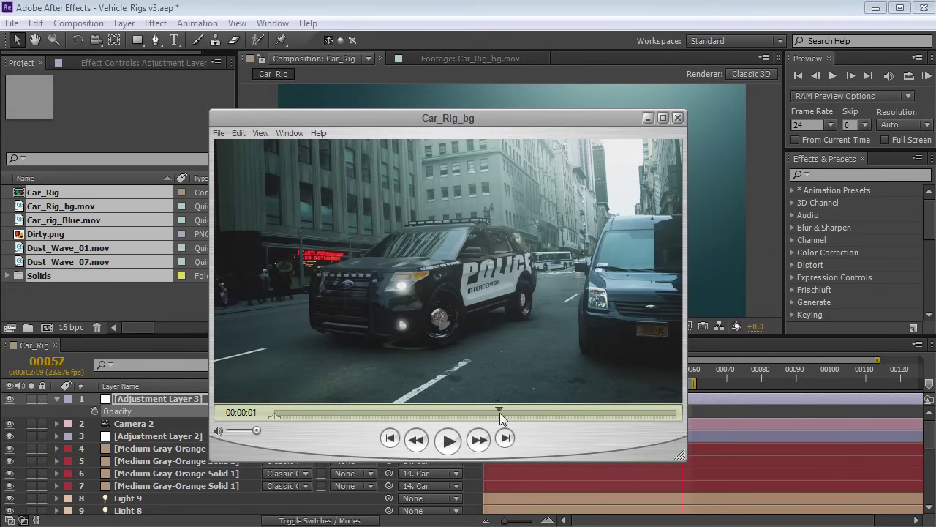
drag(496, 410, 363, 386)
key(space)
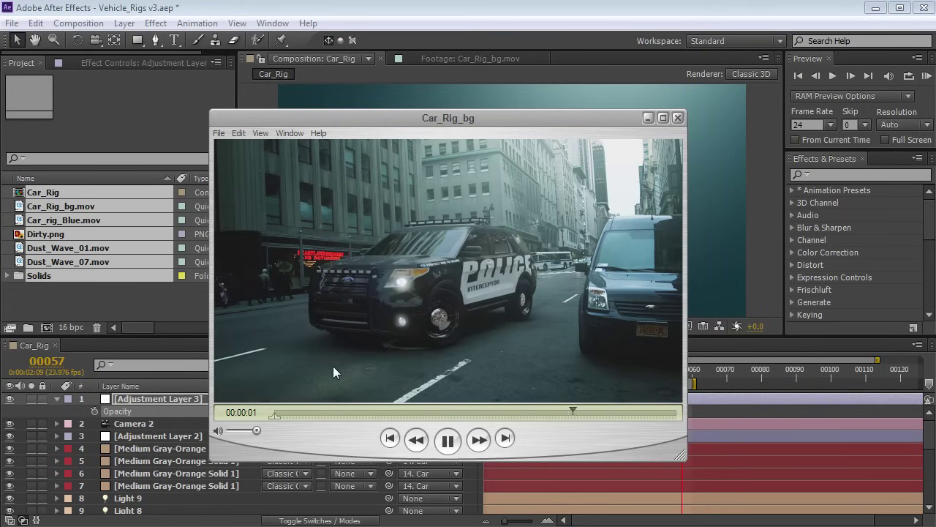
drag(521, 411, 403, 403)
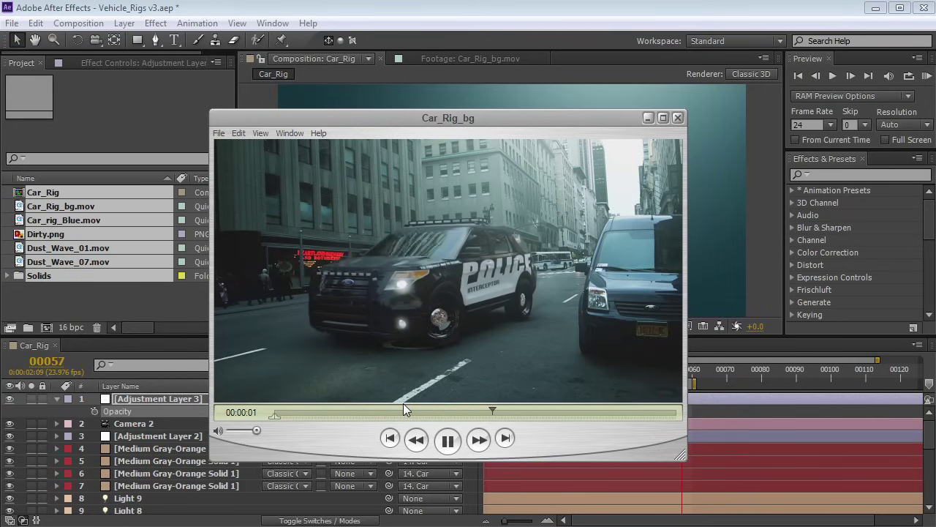
key(space)
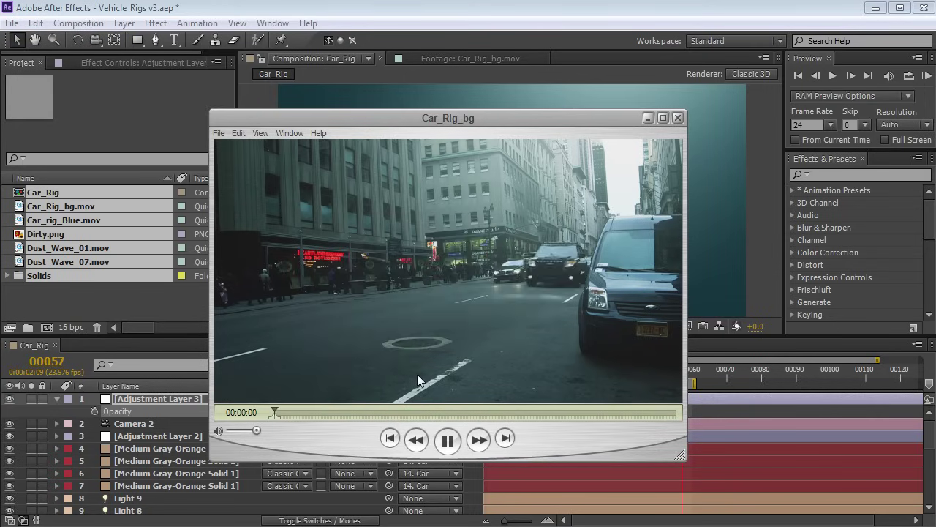
- Switch to 3ds Max and try rotating the police SUV's front wheel separately from the body
click(287, 8)
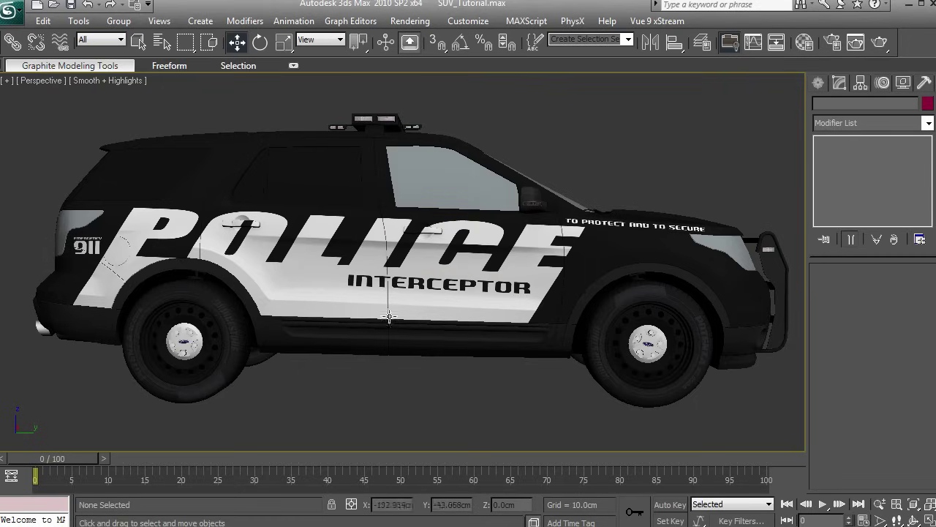
click(653, 370)
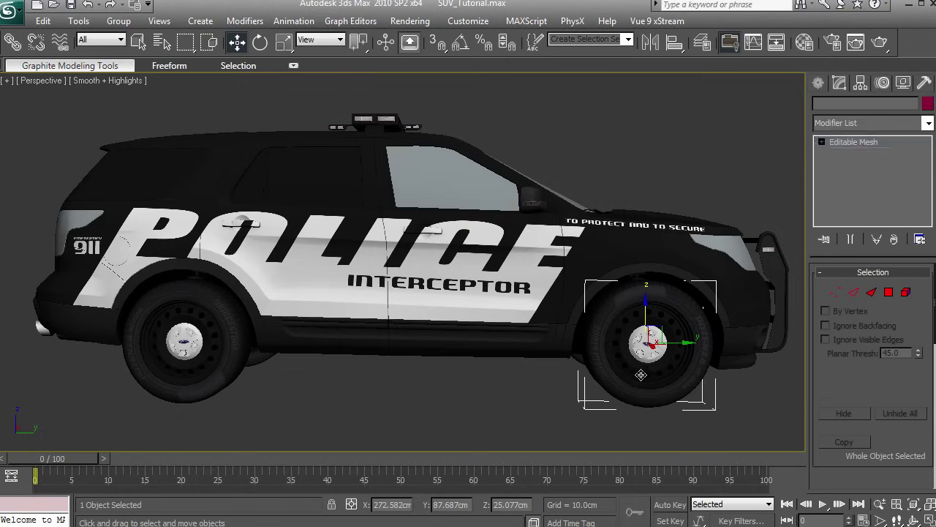
right_click(666, 315)
click(697, 344)
drag(657, 314, 660, 279)
click(632, 160)
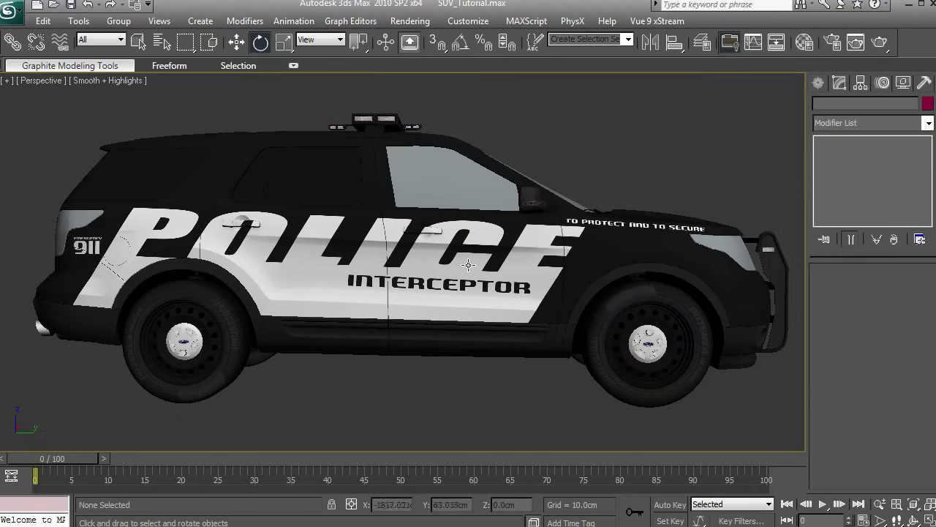
- Examine the textured police SUV beside its colour-coded copy and check the body group's selection
drag(552, 294, 432, 309)
click(395, 322)
drag(311, 247, 307, 242)
scroll(307, 243, down, 2)
click(595, 110)
scroll(498, 212, down, 3)
scroll(495, 251, up, 1)
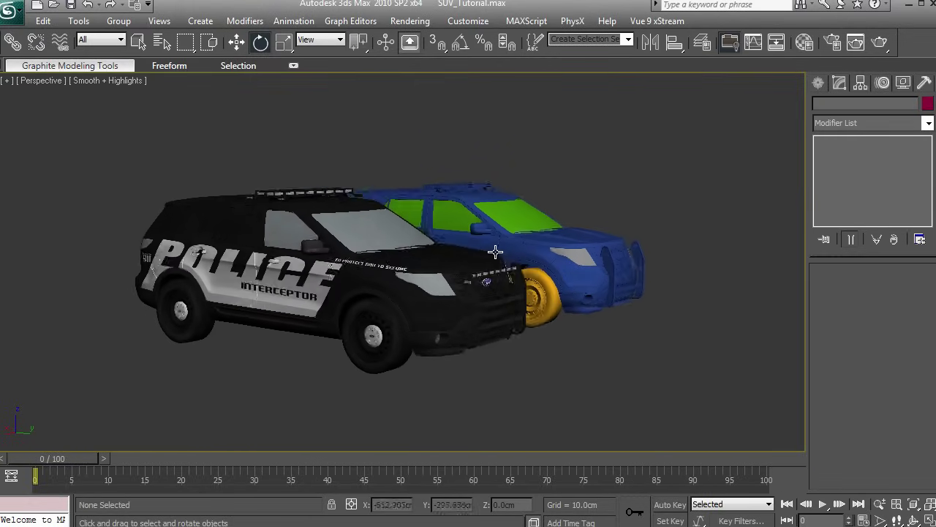
drag(495, 252, 483, 248)
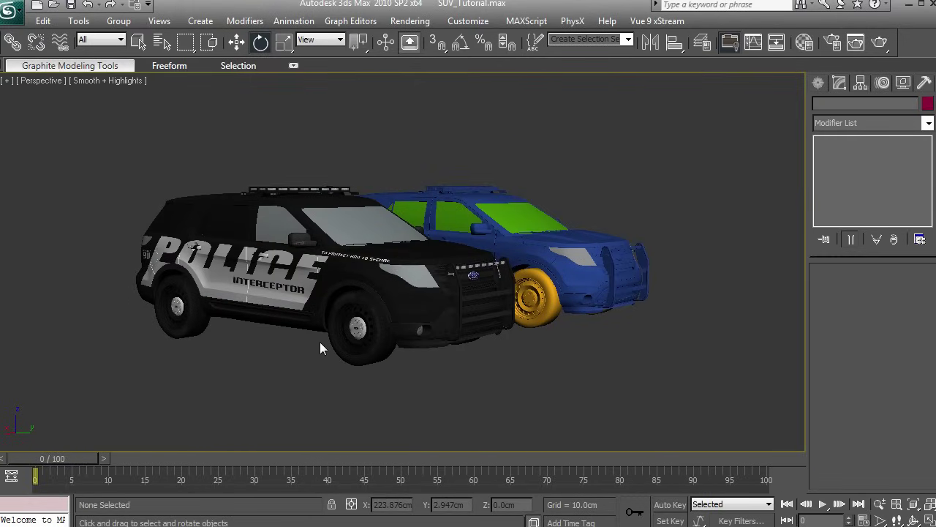
click(297, 302)
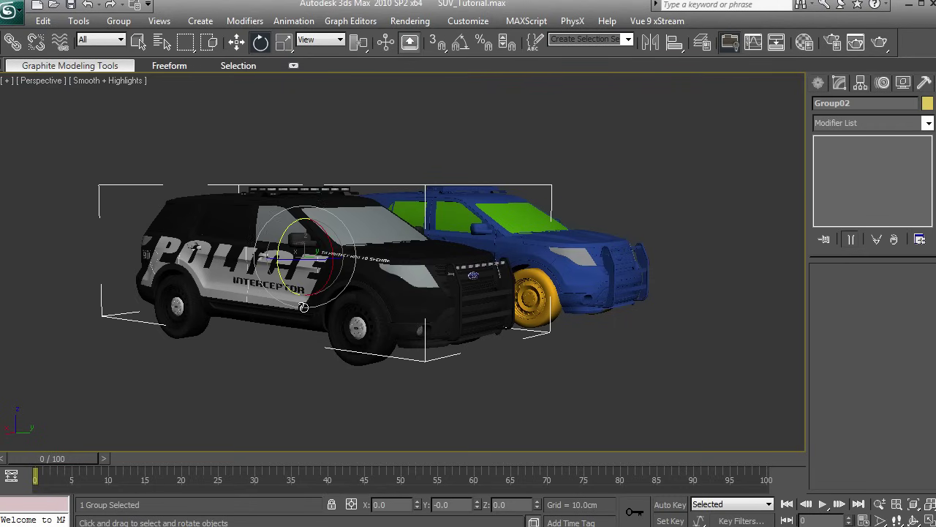
click(313, 383)
scroll(403, 292, up, 1)
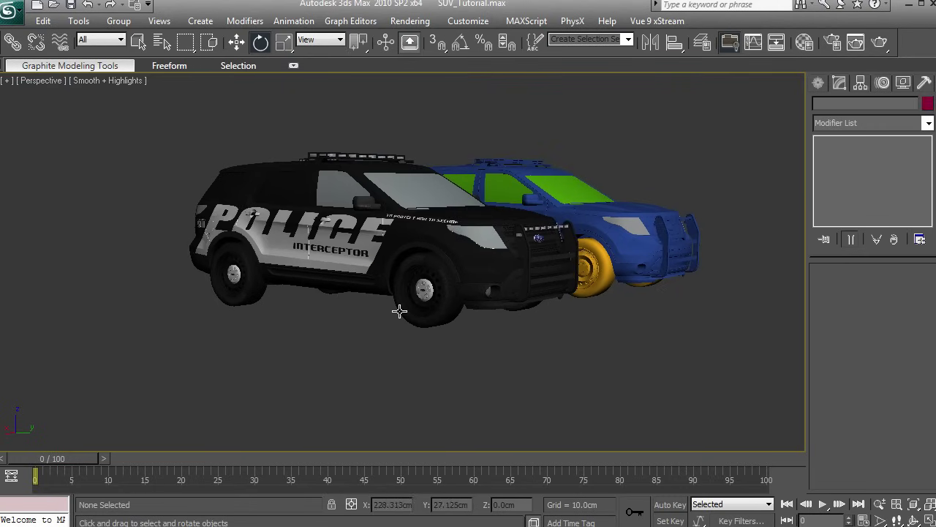
- Select the wheel_fl01 mesh at Element level and inspect its parts, viewing the cars from underneath
click(397, 310)
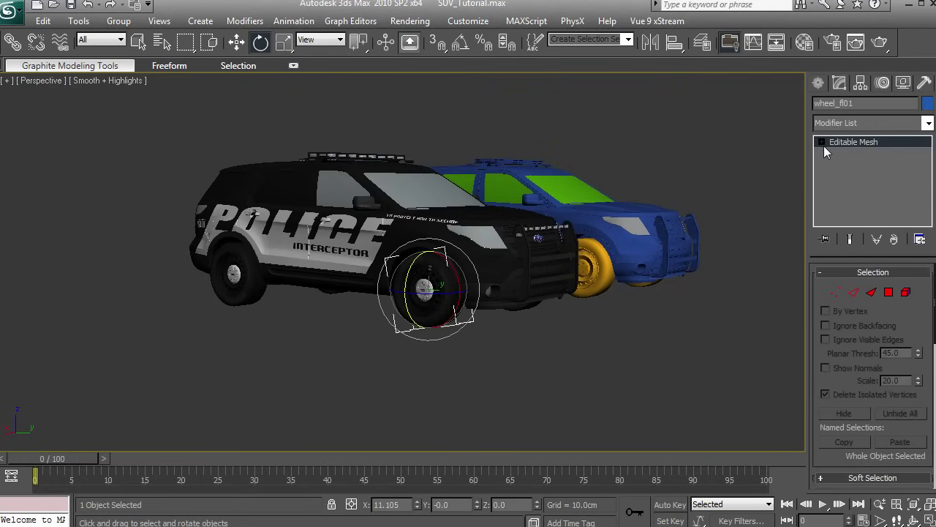
key(1)
click(907, 293)
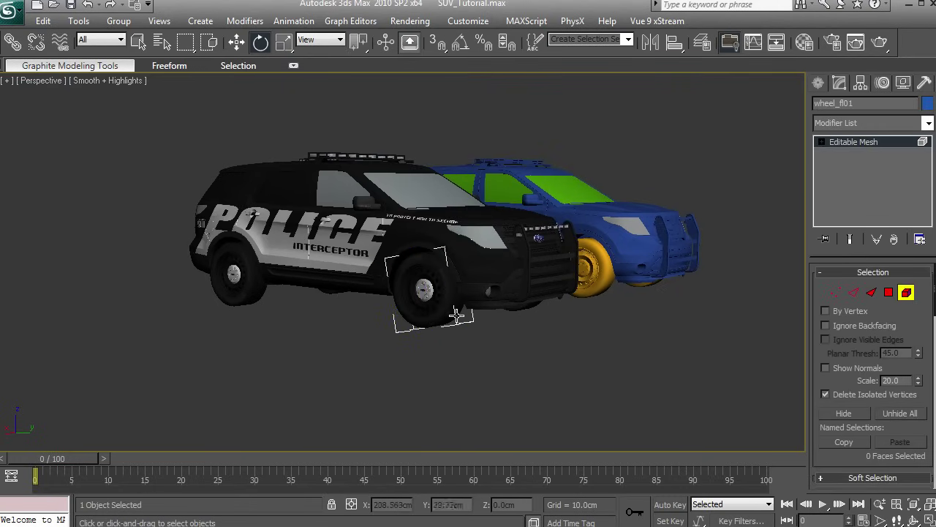
scroll(912, 324, down, 4)
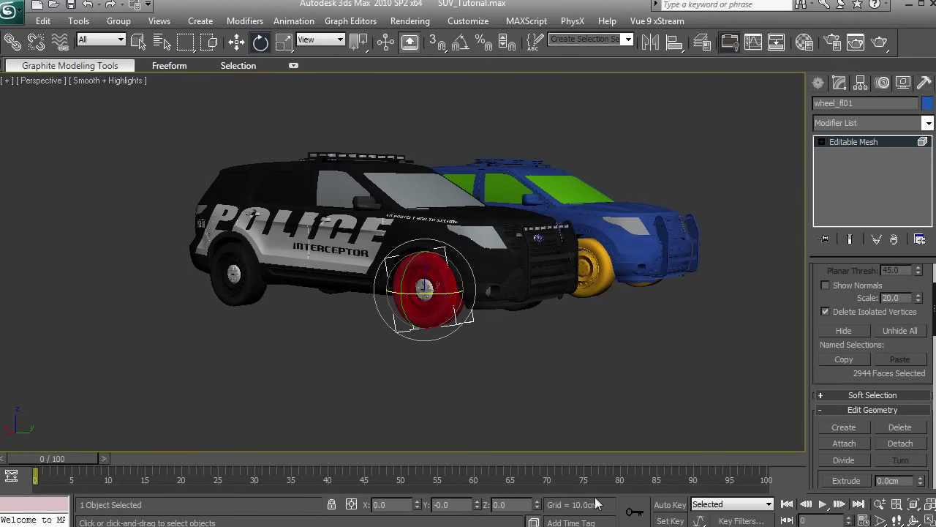
click(482, 334)
drag(483, 333, 486, 239)
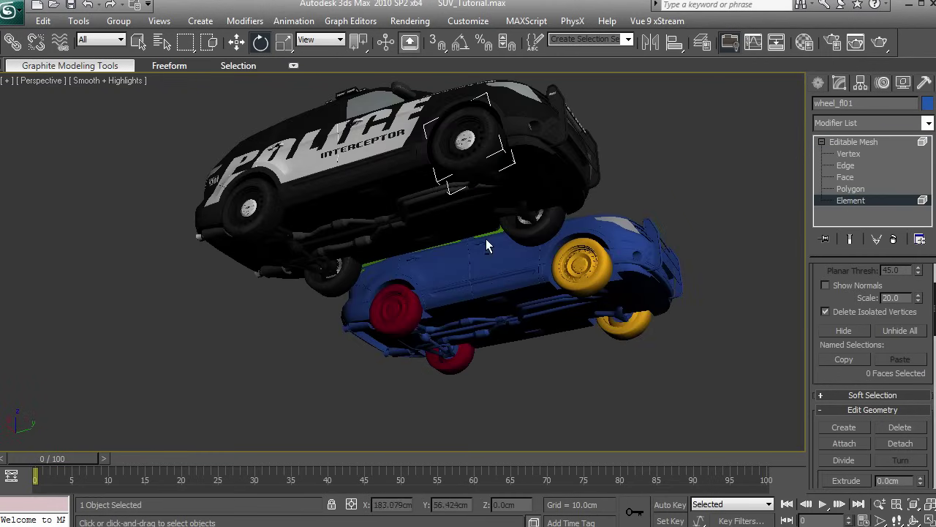
drag(510, 202, 448, 217)
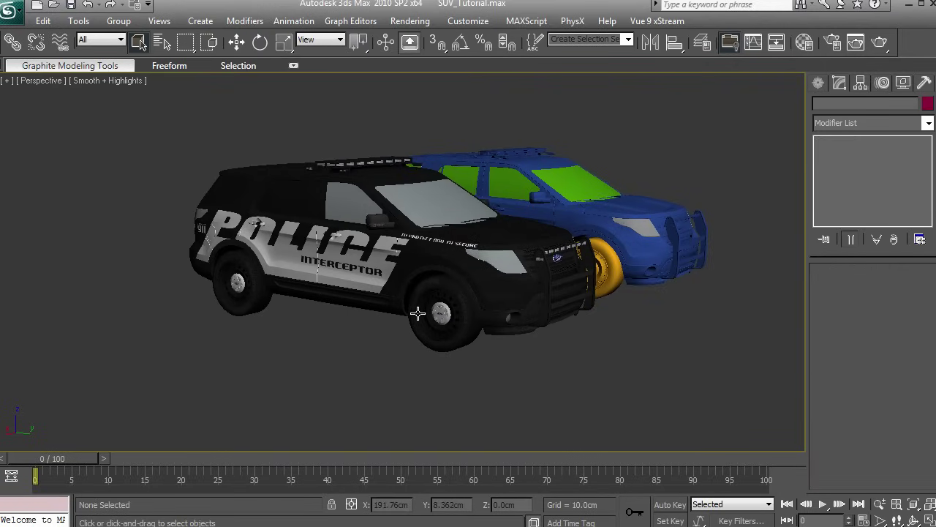
- Examine how the police SUV is divided into a body group and separate wheel objects by selecting each
key(shift+z)
click(407, 299)
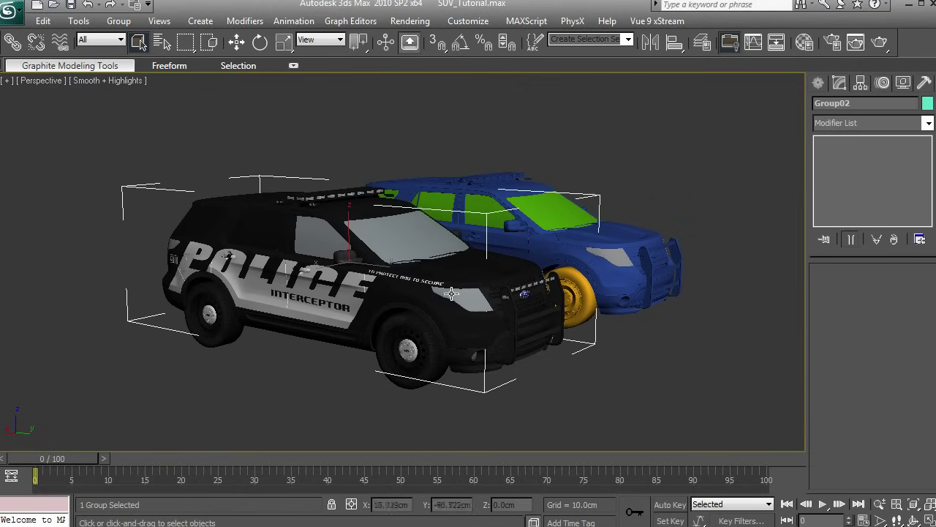
click(680, 211)
drag(613, 254, 496, 262)
drag(493, 340, 542, 335)
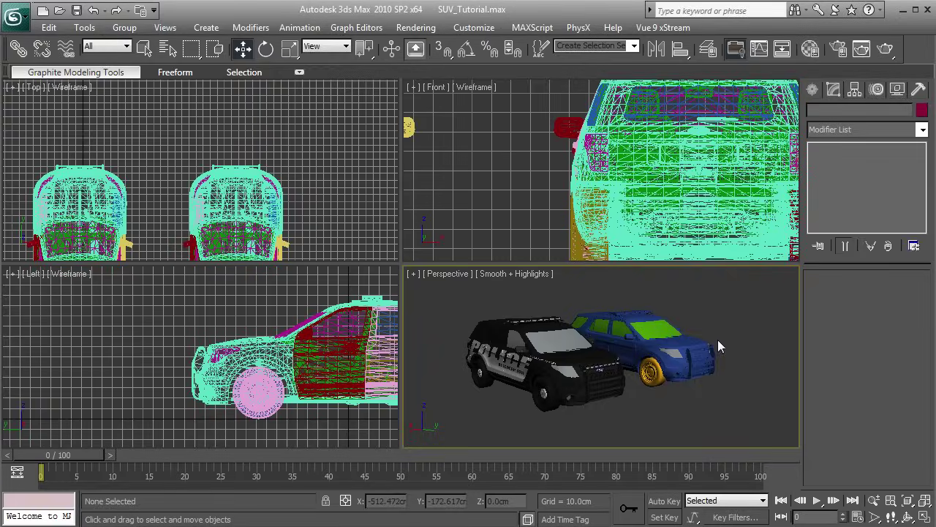
key(alt+w)
click(277, 334)
click(155, 303)
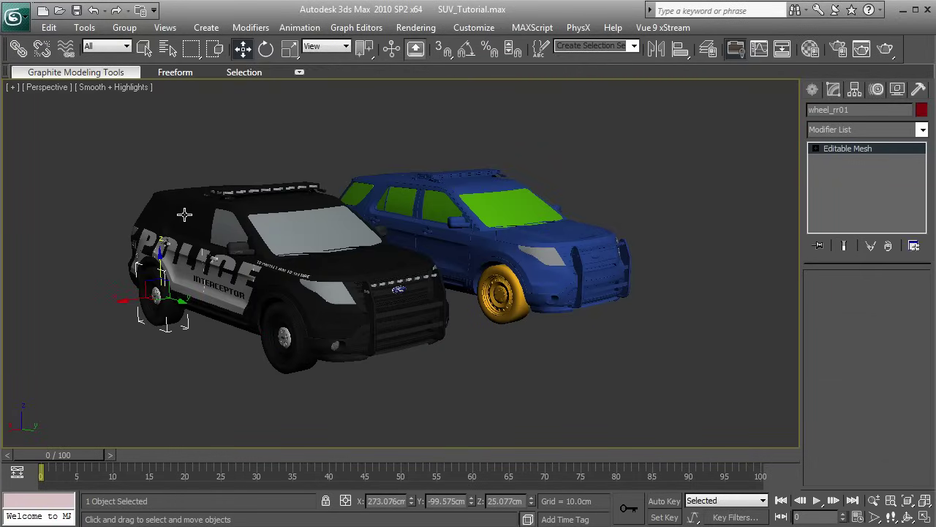
click(491, 374)
- Open the Material Editor and assign the orange material to the police SUV's front wheels and the dark red one to its rear wheels
key(m)
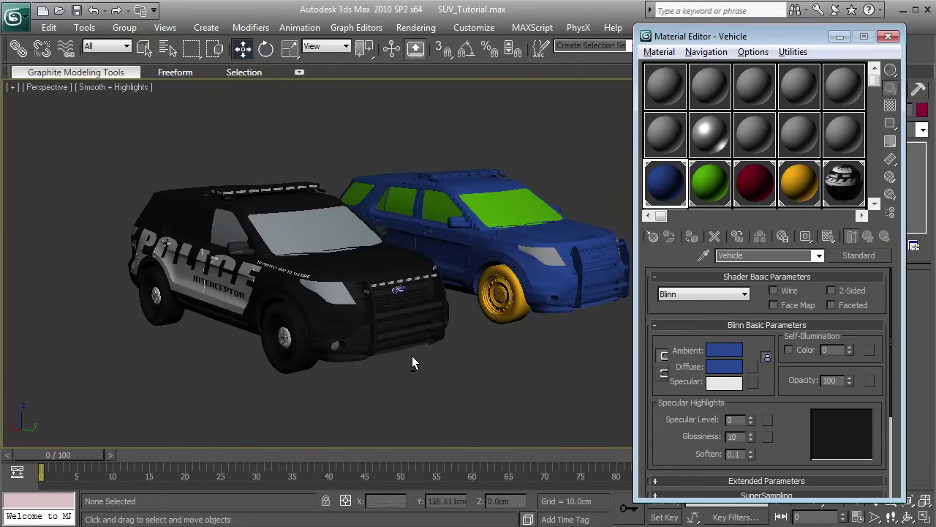
drag(412, 355, 410, 322)
click(272, 235)
drag(811, 181, 270, 242)
drag(778, 173, 404, 272)
drag(278, 284, 300, 265)
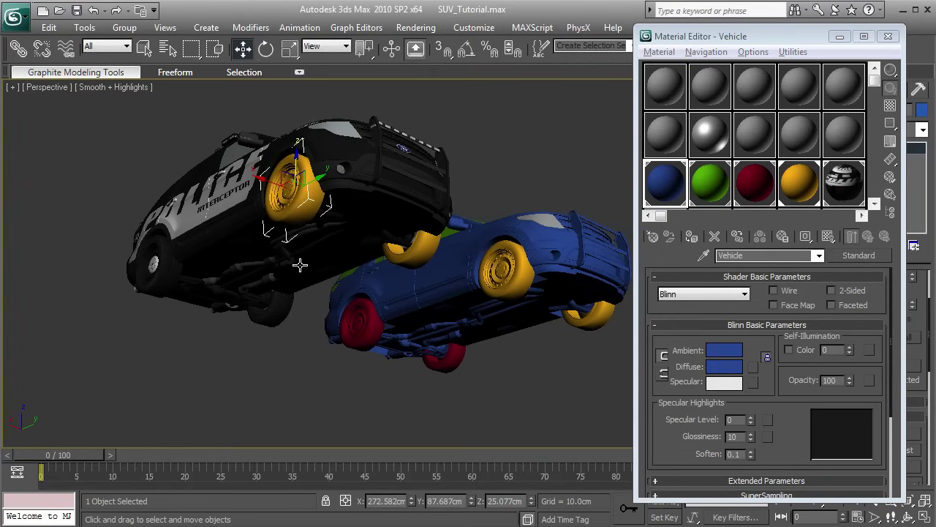
drag(761, 189, 157, 267)
drag(766, 189, 413, 284)
- Assign the blue Vehicle material to the police SUV's body and doors on both sides
drag(655, 196, 417, 326)
drag(673, 201, 232, 302)
drag(669, 191, 186, 281)
drag(468, 293, 395, 271)
drag(661, 185, 380, 294)
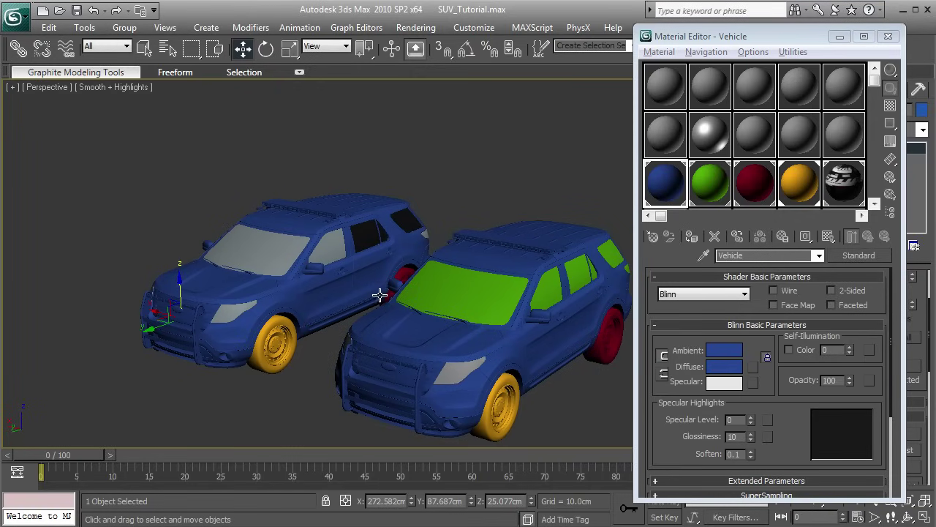
- Assign the green material to the police SUV's windshield and side windows
drag(710, 183, 256, 252)
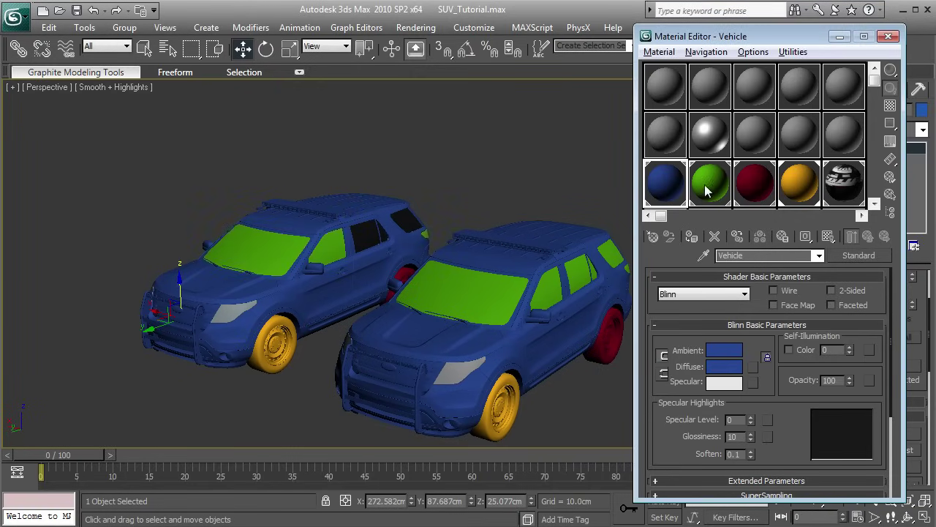
drag(360, 232, 359, 234)
drag(254, 278, 417, 343)
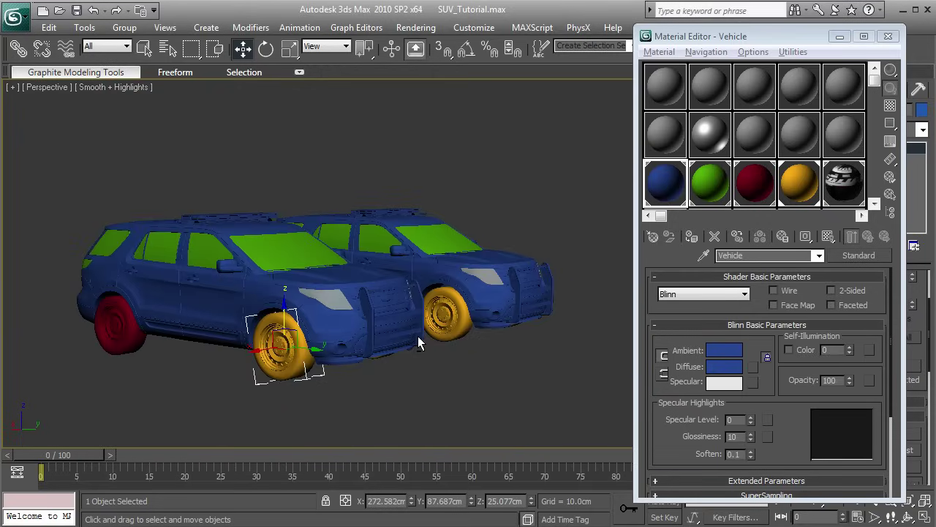
- Try moving the headlight lenses upward as a separate object, and undo the move
scroll(364, 322, up, 3)
click(344, 280)
drag(344, 280, 345, 231)
key(ctrl+z)
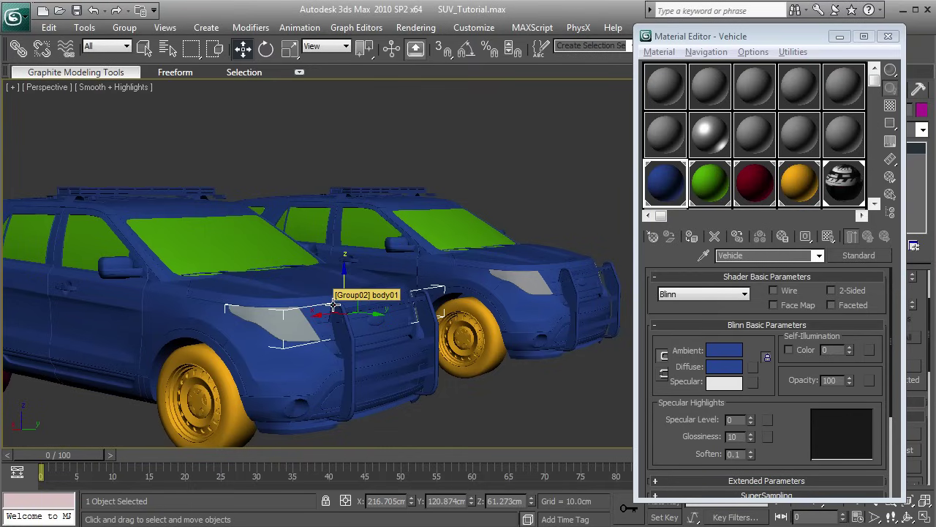
drag(266, 265, 273, 264)
scroll(272, 264, down, 4)
click(336, 177)
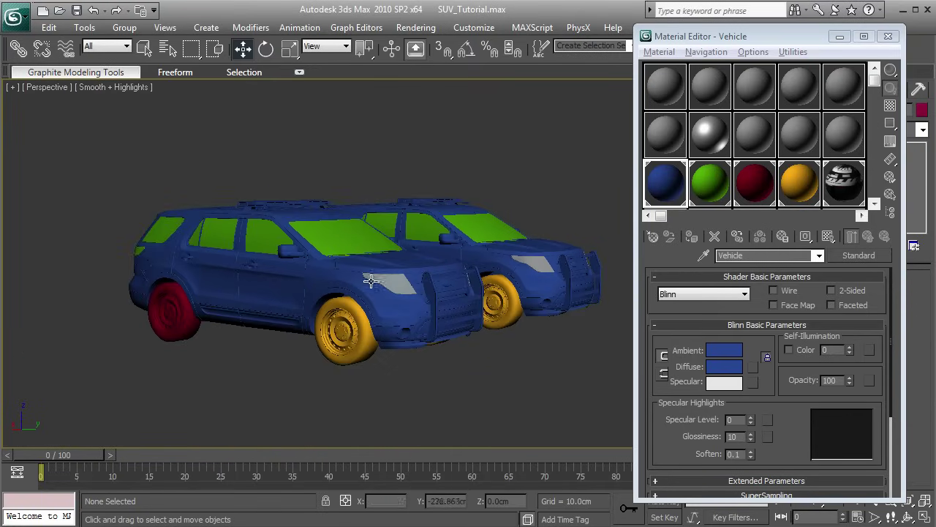
scroll(368, 293, up, 2)
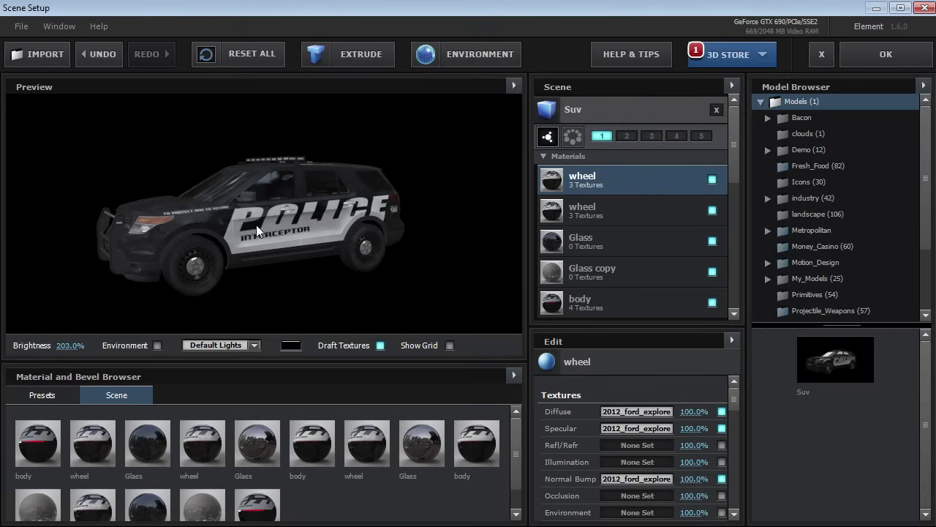
- In the Suv model's Scene Setup, temporarily hide the first wheel material to check which wheels it covers
click(622, 213)
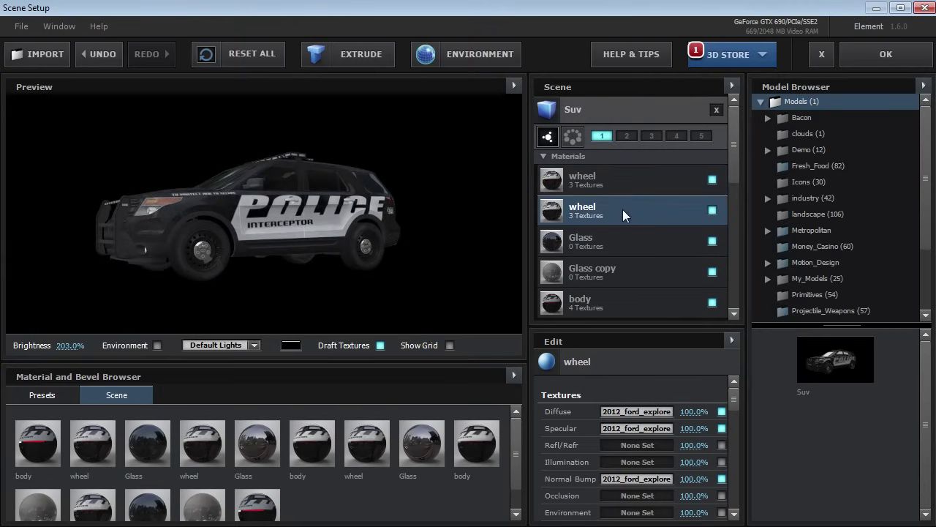
click(712, 180)
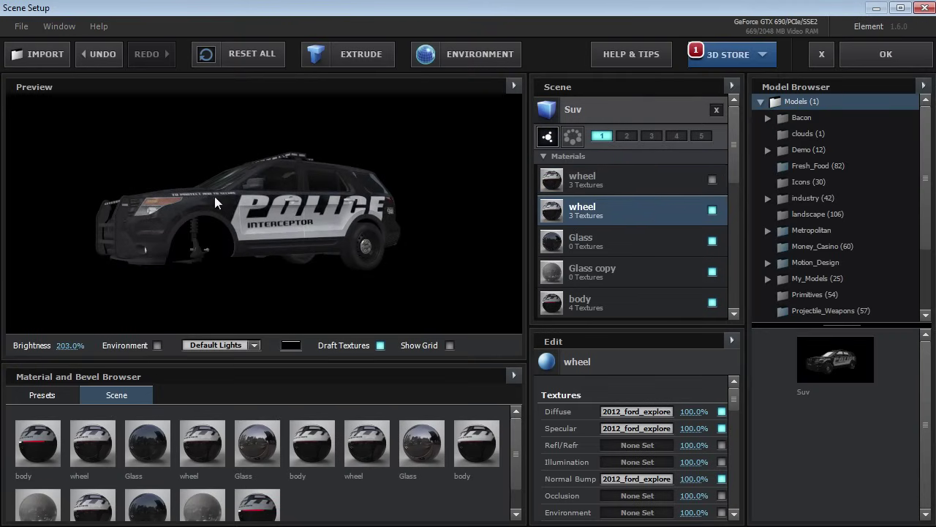
drag(215, 203, 257, 184)
click(711, 180)
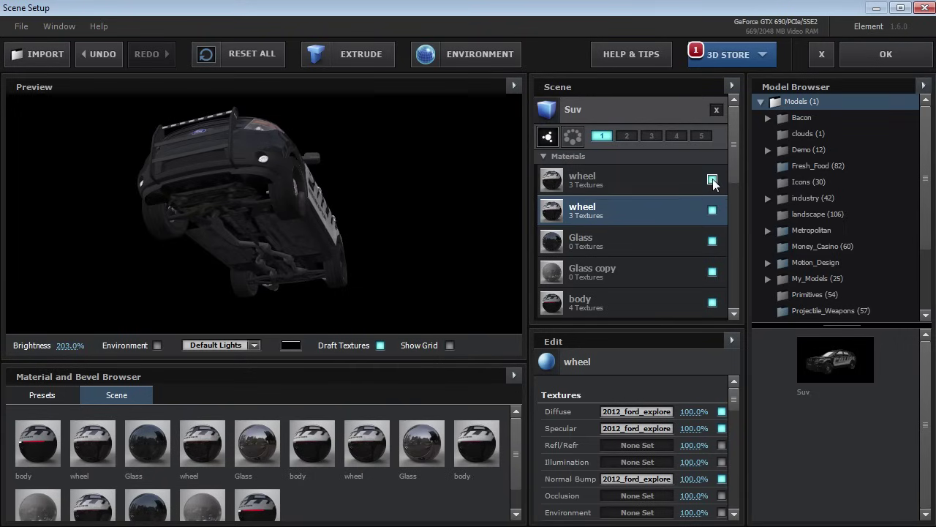
drag(344, 278, 325, 242)
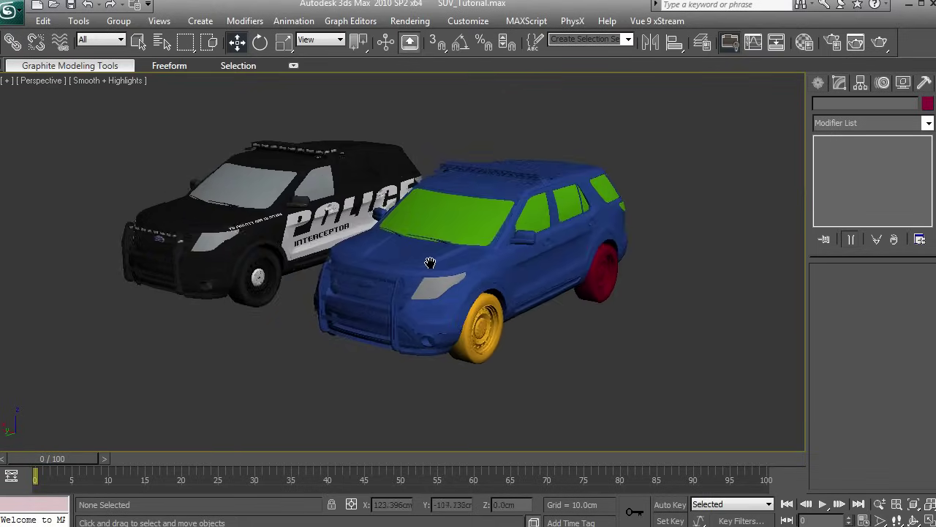
- Switch to 3ds Max, select the whole color-coded SUV and save only that selection as an OBJ file with an SUV name
drag(585, 205, 538, 196)
drag(573, 146, 402, 393)
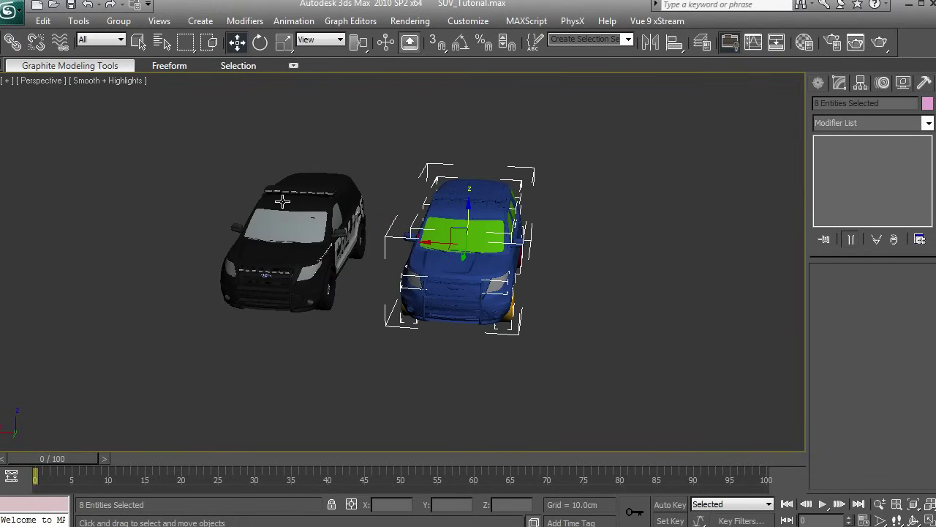
click(10, 11)
mouse_move(30, 238)
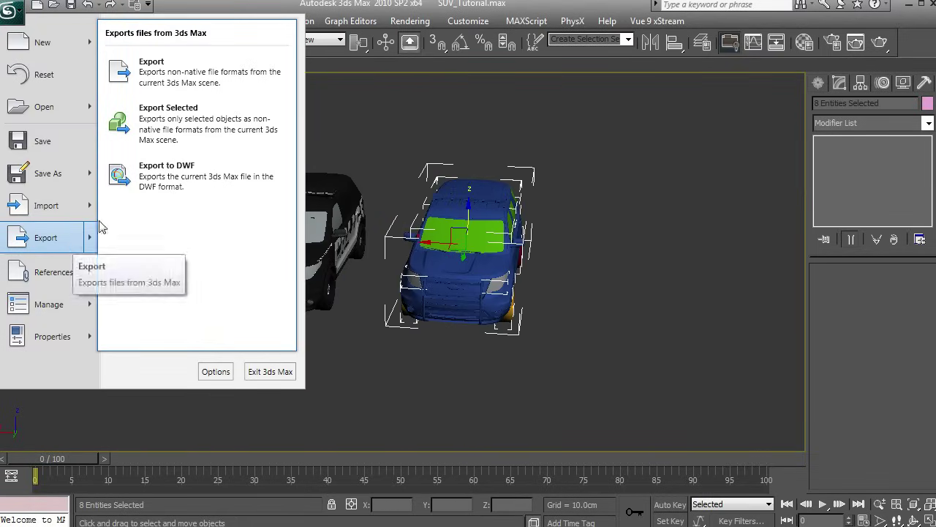
click(167, 120)
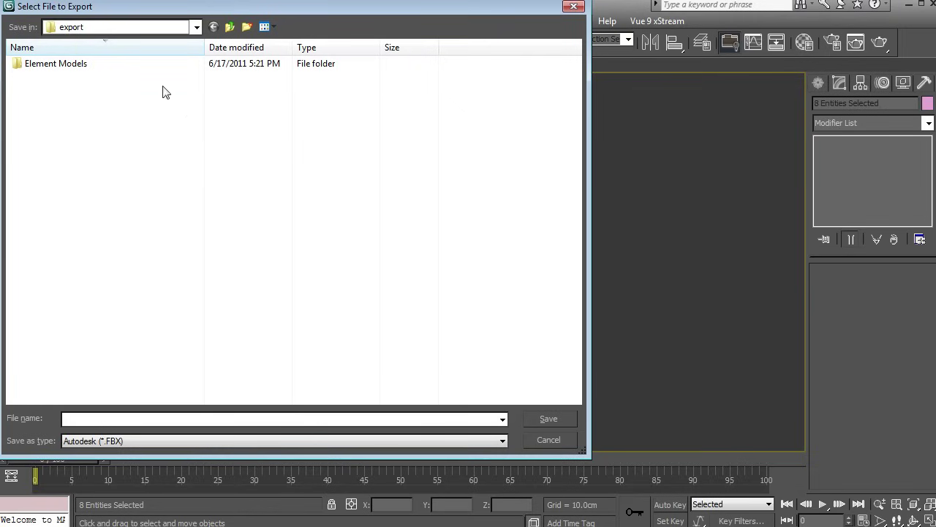
click(123, 442)
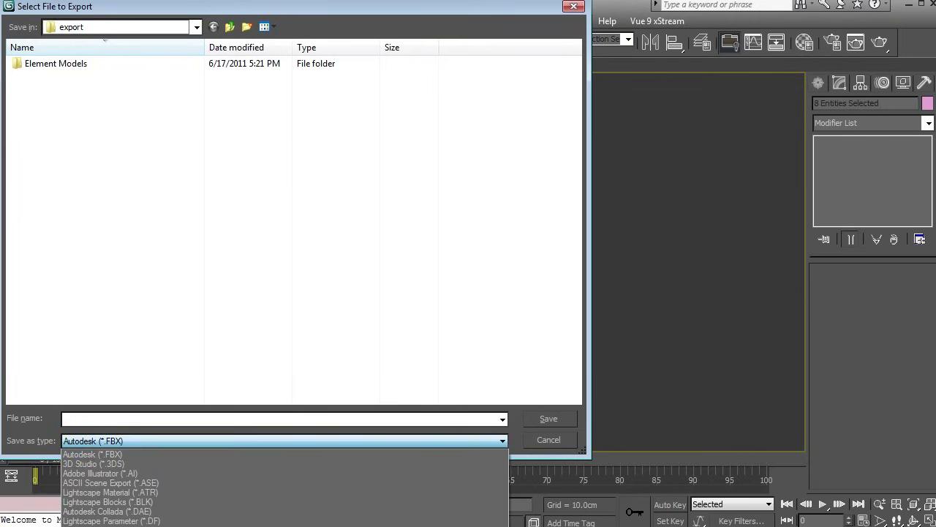
click(110, 525)
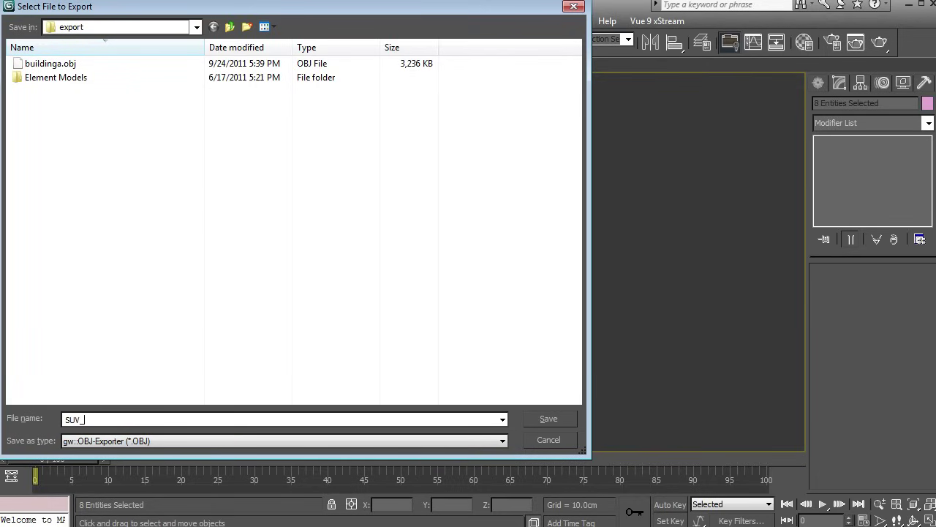
click(548, 419)
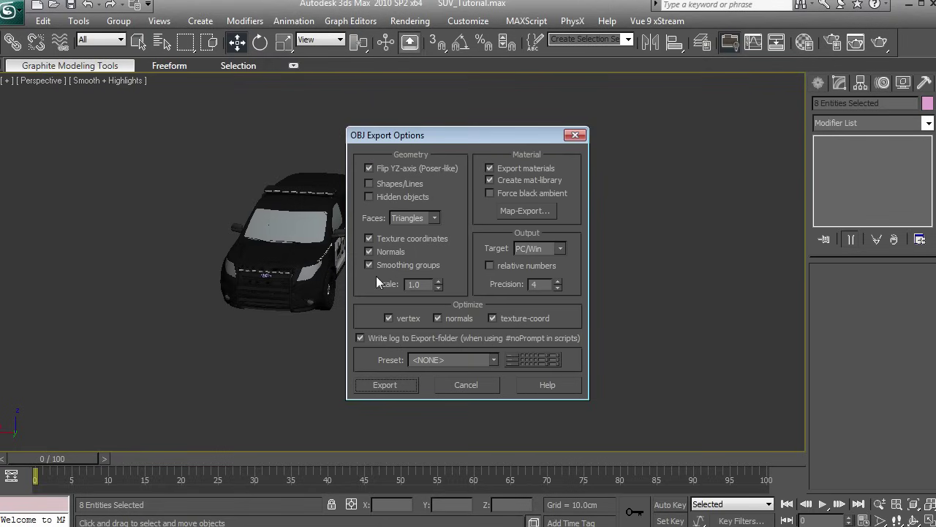
- Use triangle faces in the OBJ export options and run the export
click(395, 221)
click(408, 230)
click(386, 384)
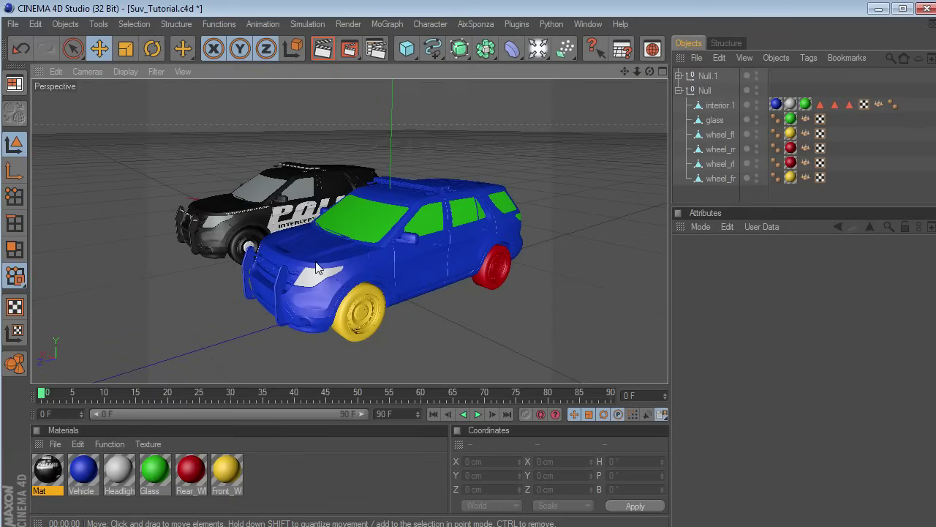
- Switch to Cinema 4D and examine the color-coded SUV's body, glass and wheel materials from several angles
drag(317, 267, 360, 222)
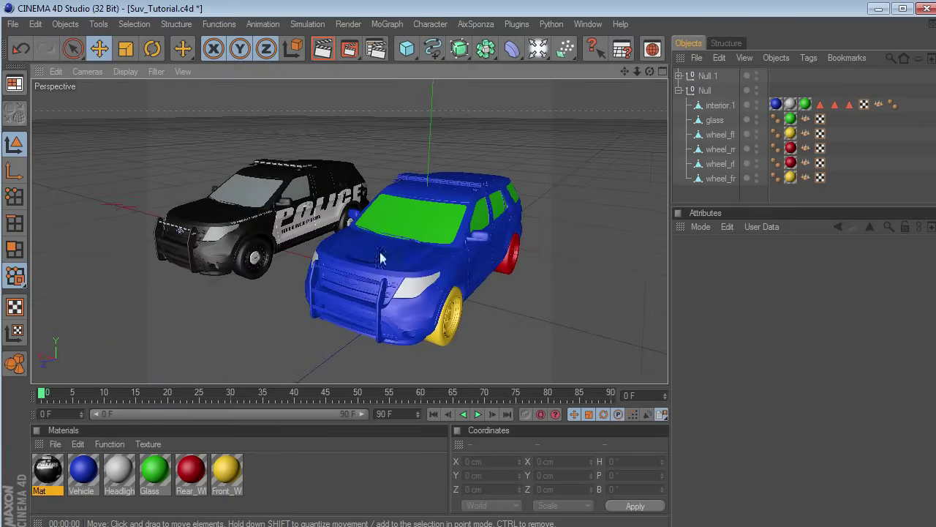
drag(380, 255, 510, 316)
click(443, 313)
drag(424, 247, 427, 274)
key(ctrl+z)
click(692, 199)
drag(351, 307, 329, 227)
drag(396, 307, 468, 316)
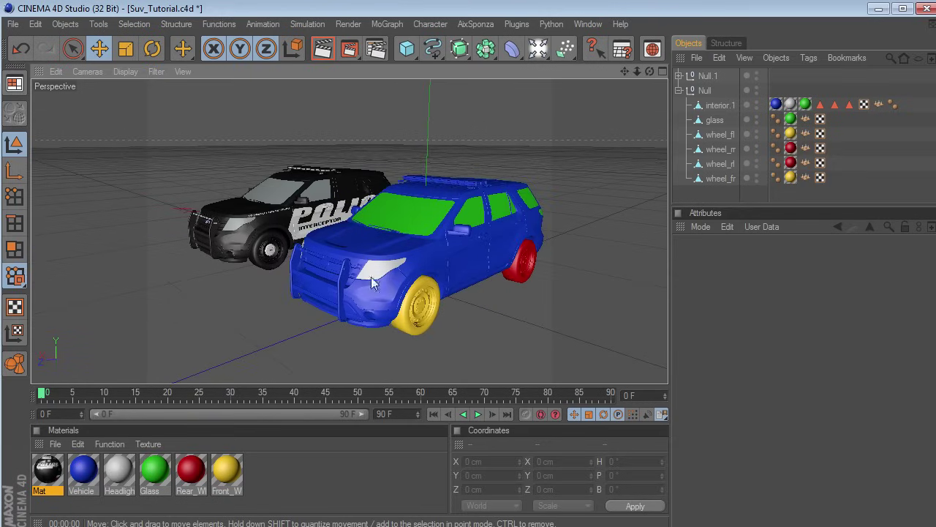
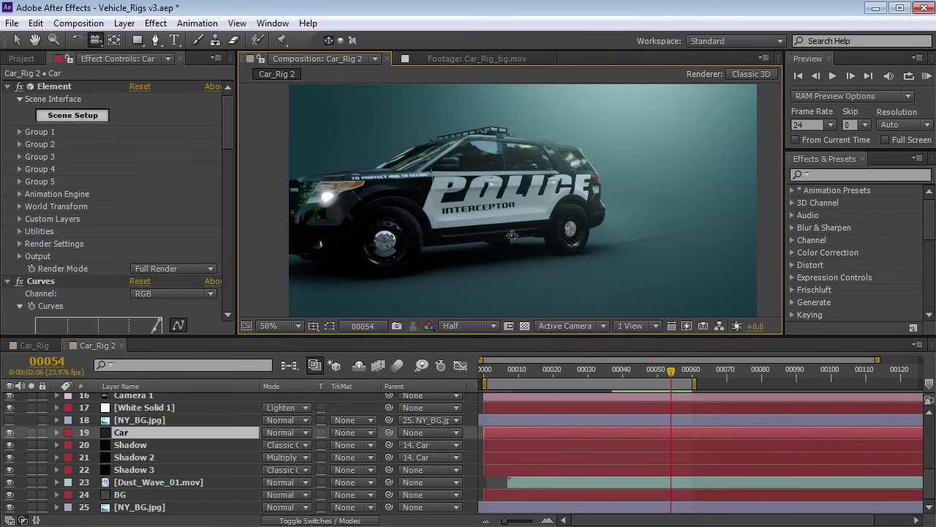
- Switch to After Effects and preview the police SUV animation at several frames in the Car_Rig 2 composition
drag(659, 370, 631, 373)
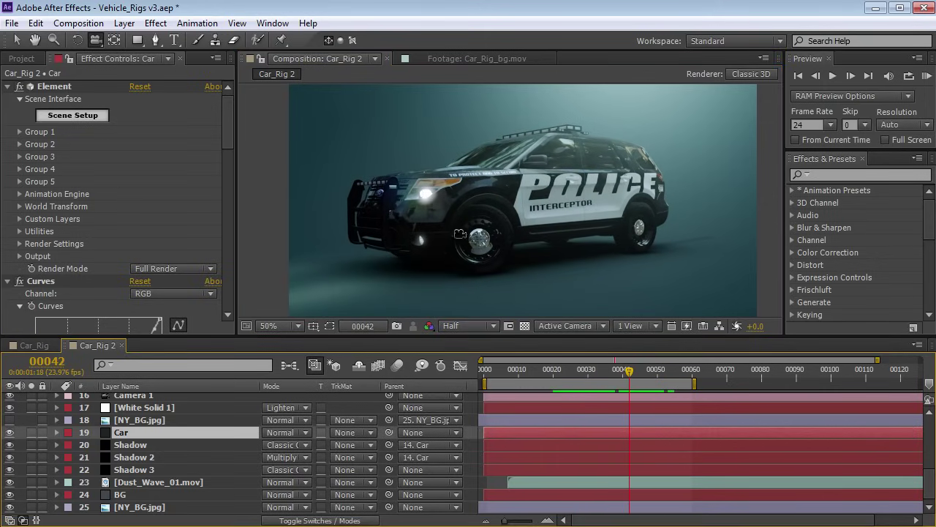
drag(469, 219, 496, 228)
mouse_move(611, 373)
mouse_down()
mouse_move(557, 376)
mouse_move(648, 376)
mouse_move(602, 372)
mouse_up()
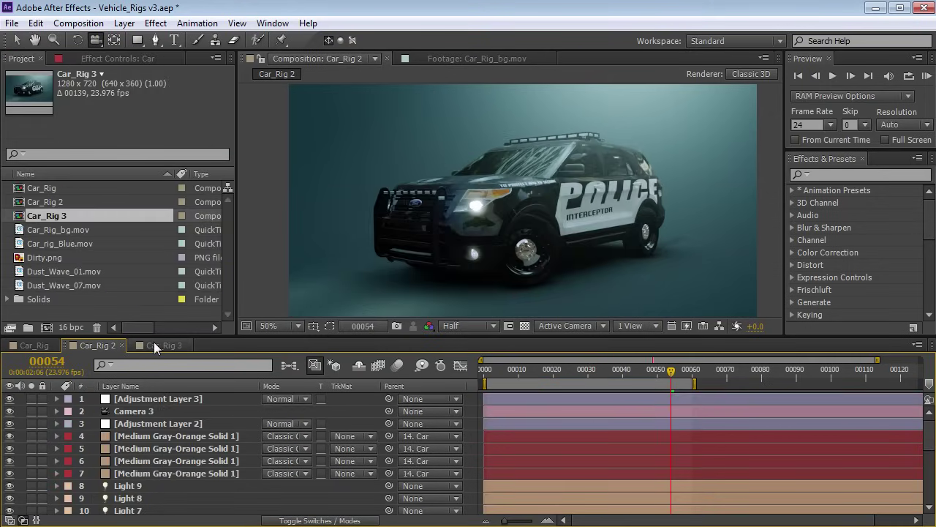
- Go to frame 17 of the Car_Rig 3 composition and create a black 1280 x 720 solid named E3D_CAR
click(158, 345)
drag(653, 379, 543, 373)
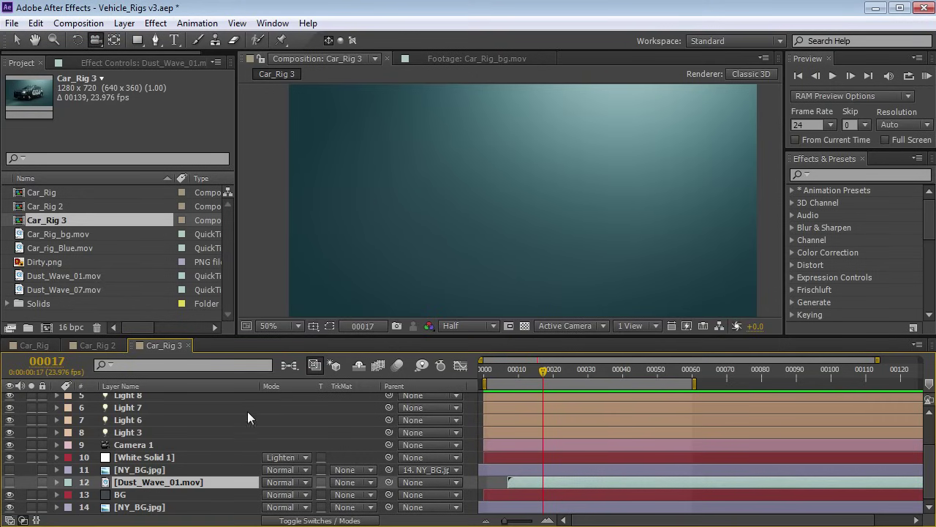
click(124, 22)
mouse_move(139, 40)
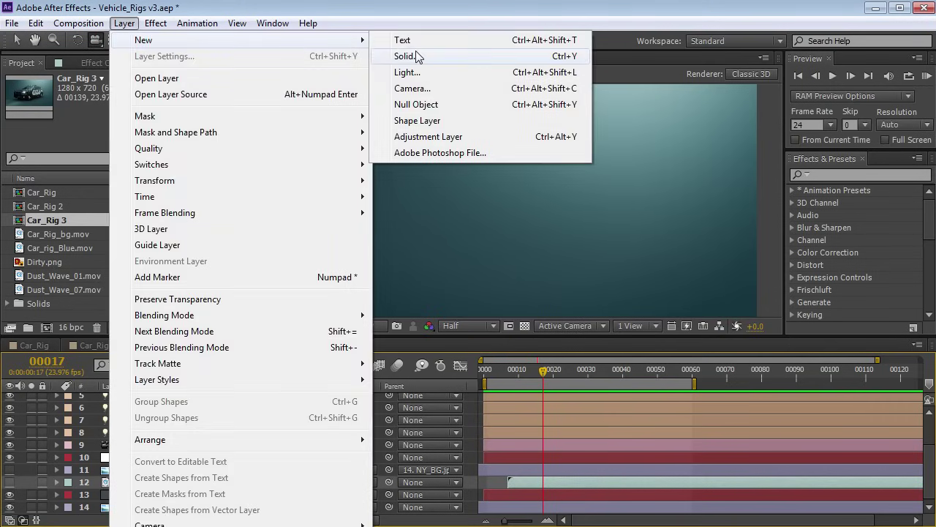
click(408, 57)
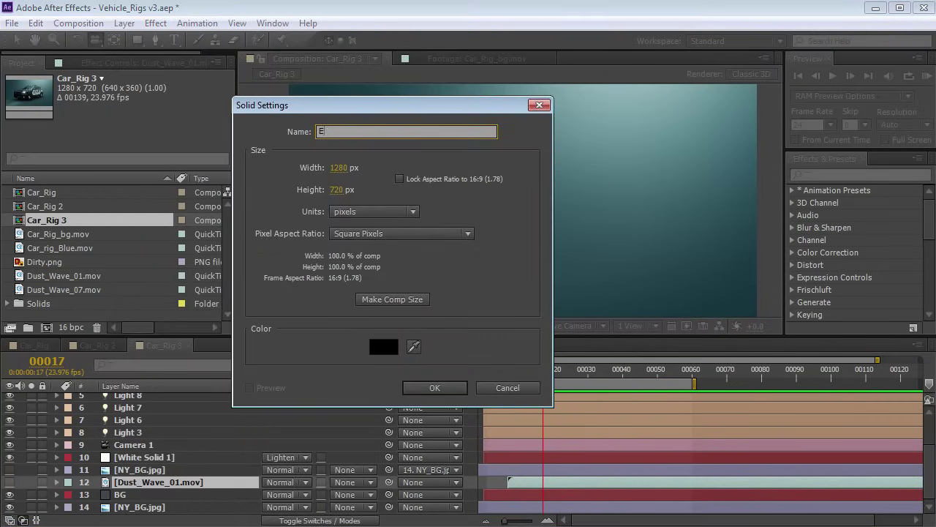
text(E3D_CAR)
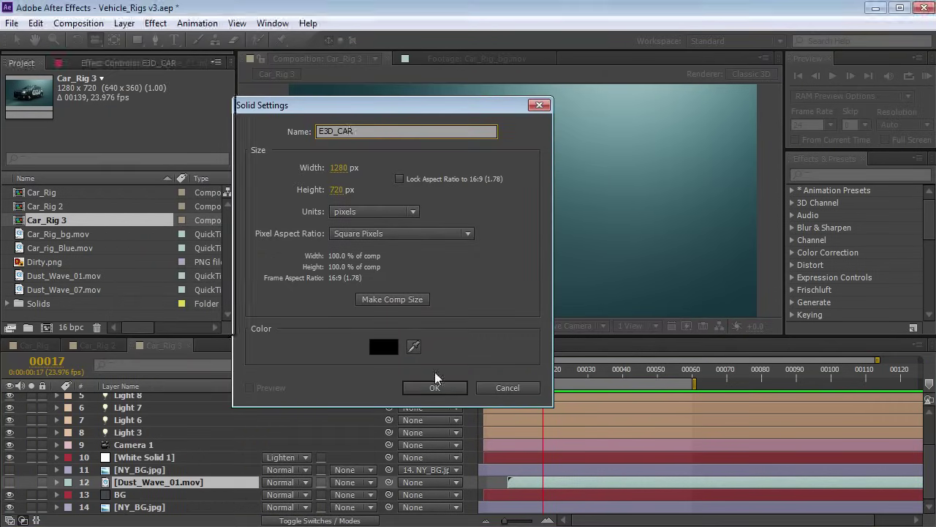
key(Return)
- Find the Video Copilot Element effect and apply it to the E3D_CAR solid
click(834, 175)
text(elem)
drag(838, 203, 520, 213)
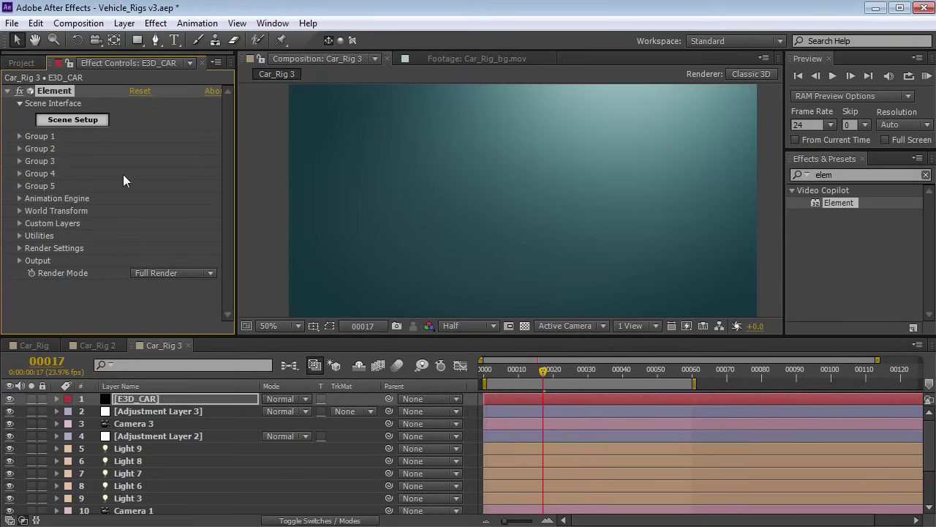
- Open Element's Scene Setup and import Suv.obj from the SUV folder
click(79, 122)
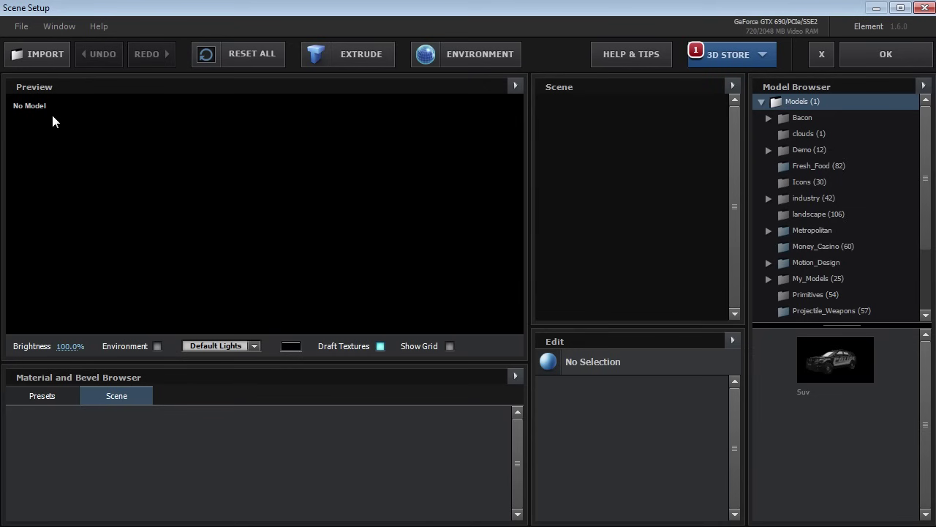
click(42, 58)
click(161, 148)
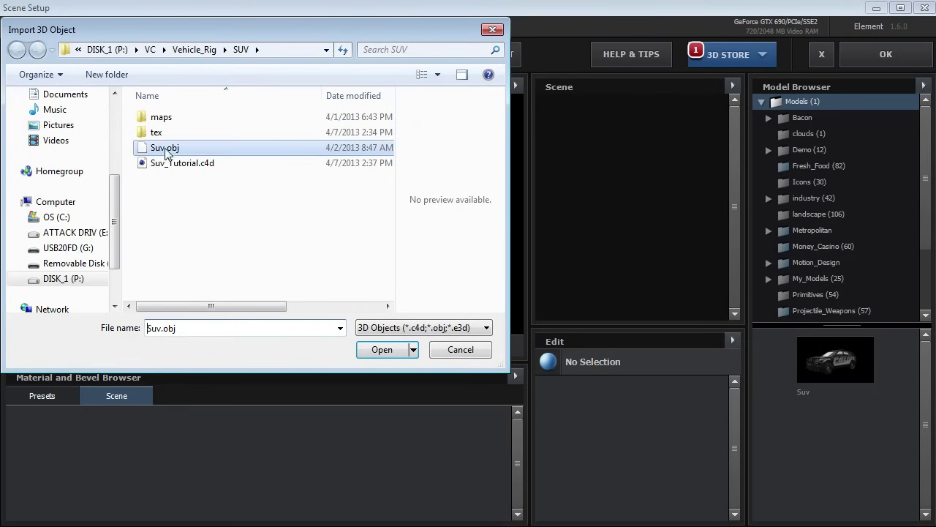
click(392, 350)
- Examine the imported SUV and go through its Front_Wheels, Rear_Wheels, Glass, Headlights and Vehicle materials
drag(198, 227, 354, 237)
click(640, 183)
click(640, 216)
click(636, 245)
click(633, 281)
click(635, 307)
drag(299, 265, 265, 231)
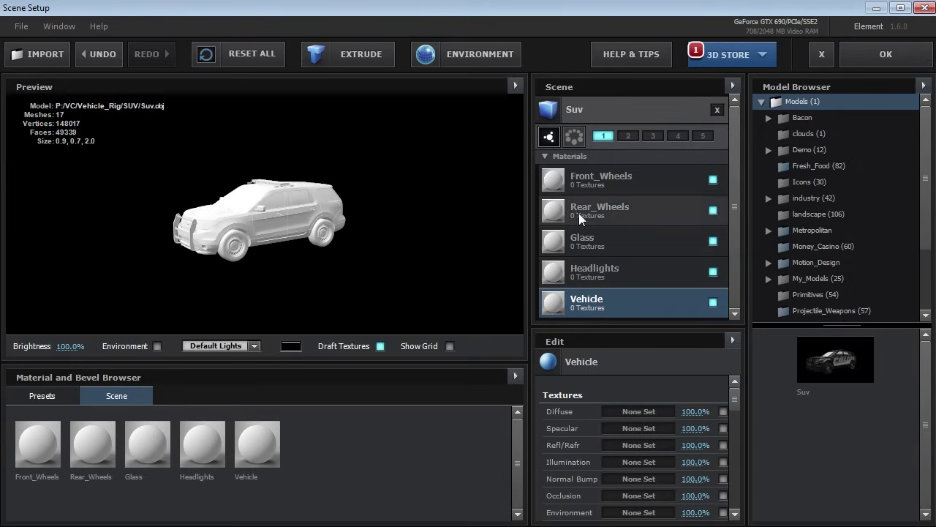
click(615, 179)
click(606, 218)
click(606, 232)
click(634, 306)
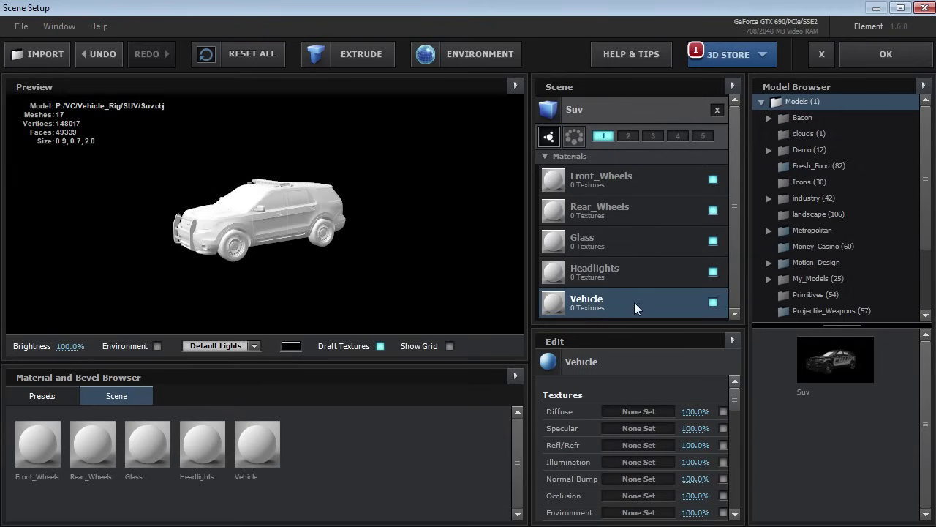
- Load 2012_ford_explorer_exterior_diffuse.jpg from the SUV maps folder as the Vehicle material's diffuse texture
key(alt+Tab)
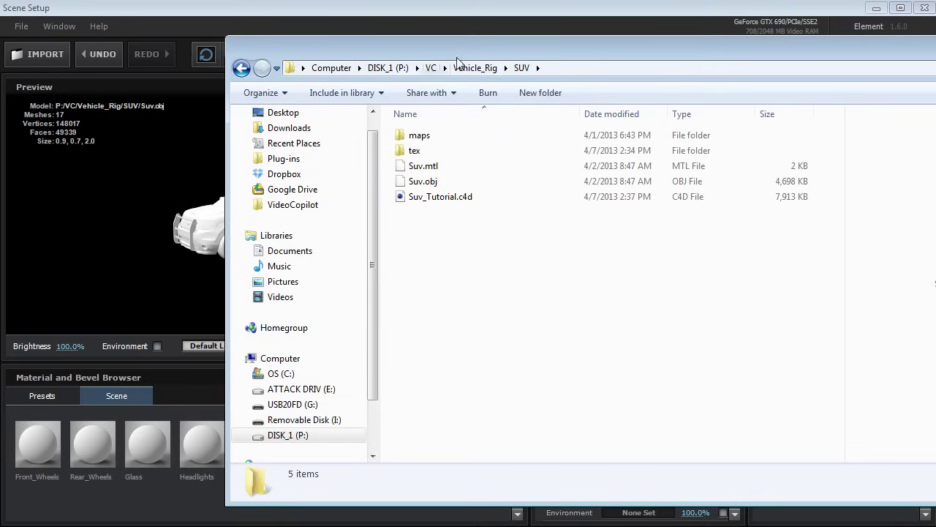
drag(457, 55, 602, 76)
double_click(569, 155)
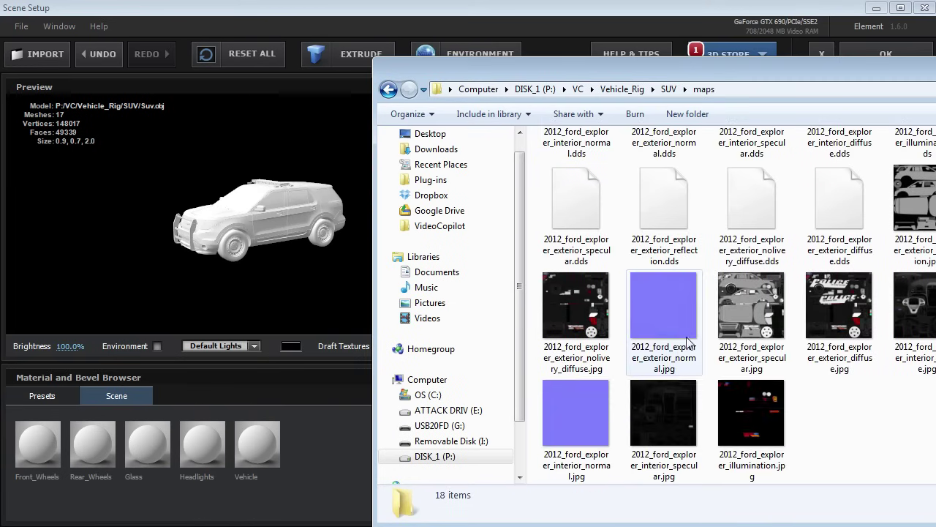
click(572, 314)
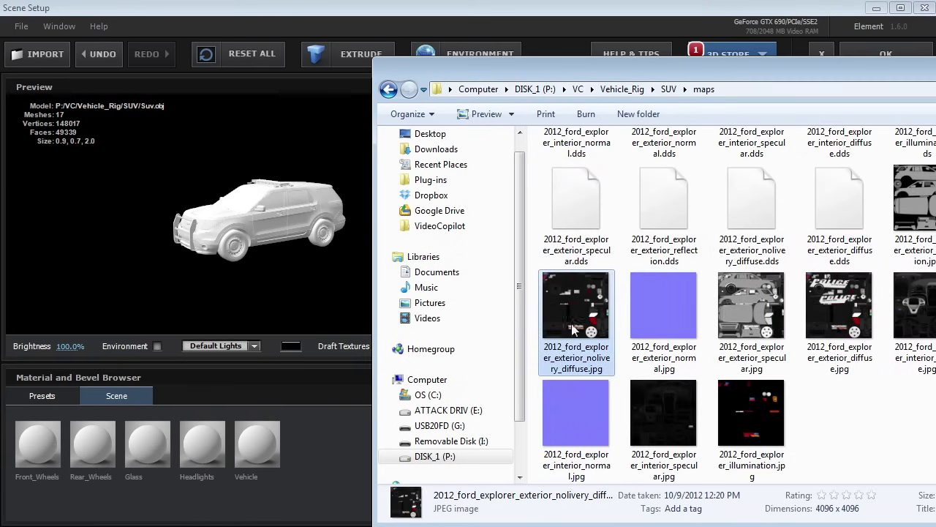
click(840, 316)
drag(830, 77, 395, 44)
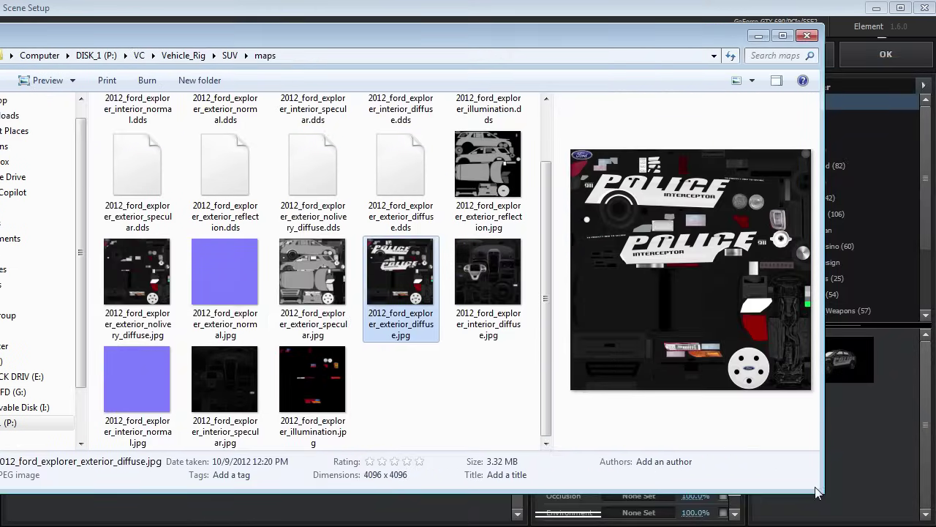
drag(823, 513, 493, 514)
scroll(356, 329, down, 2)
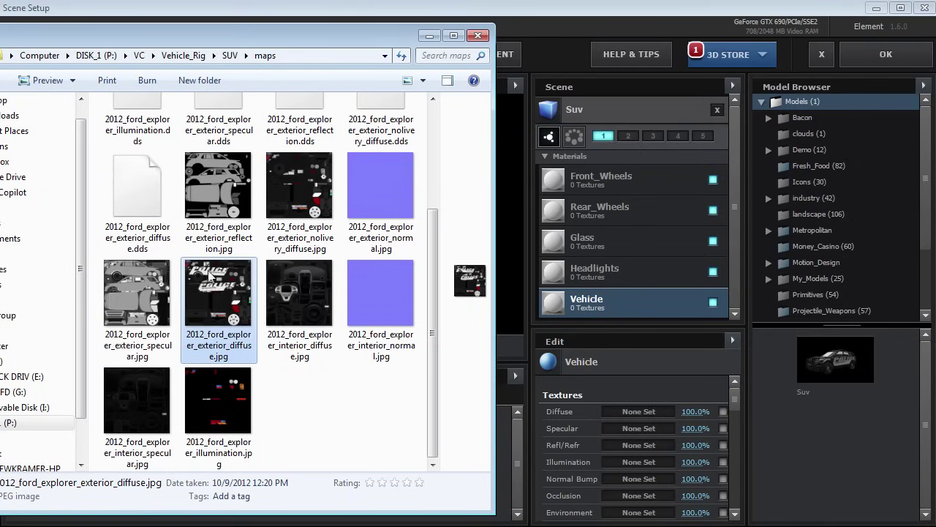
drag(218, 278, 576, 379)
drag(629, 414, 634, 412)
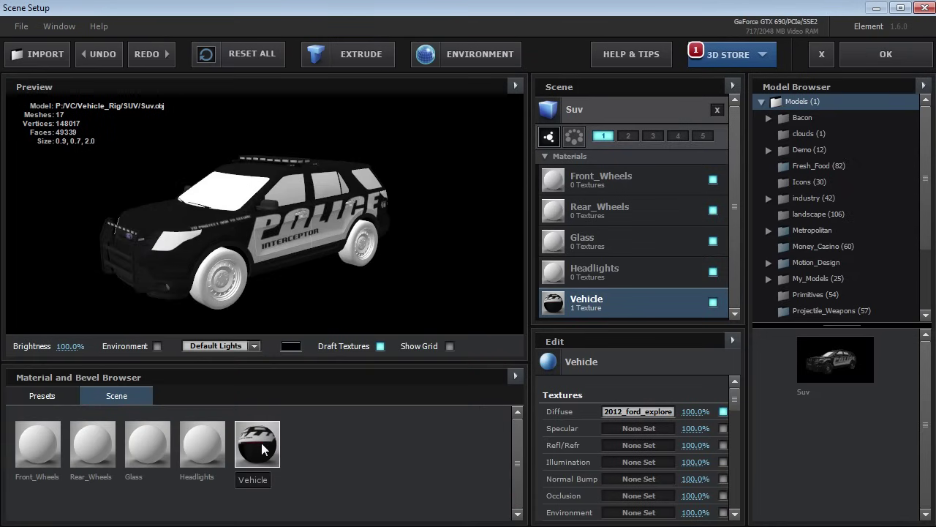
- Apply the textured Vehicle material to the Front_Wheels and Rear_Wheels material slots
drag(261, 450, 620, 183)
drag(269, 443, 585, 208)
mouse_move(196, 261)
mouse_down()
mouse_move(332, 240)
mouse_move(190, 251)
mouse_up()
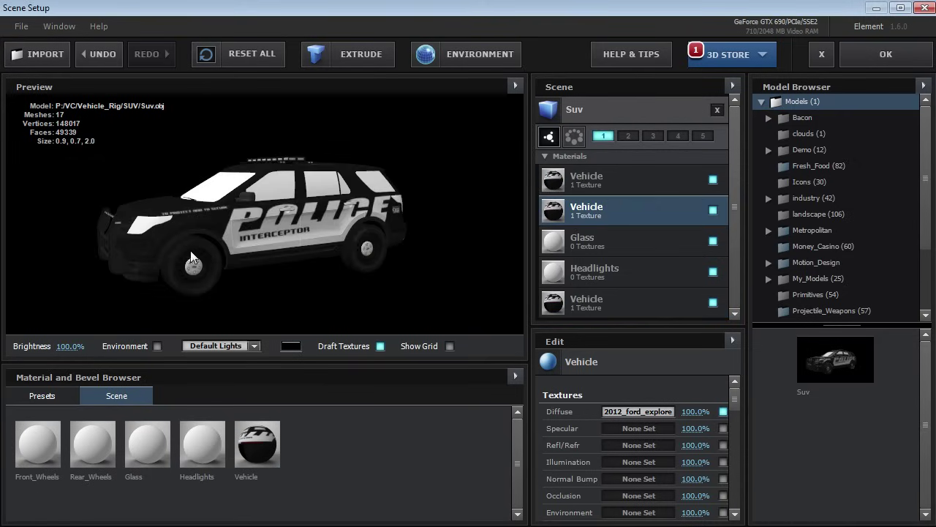
- Load 2012_ford_explorer_exterior_specular.jpg as the Vehicle material's specular texture and set its reflection intensity to 36%
key(alt+Tab)
click(141, 288)
click(143, 290)
drag(143, 296, 633, 434)
click(597, 386)
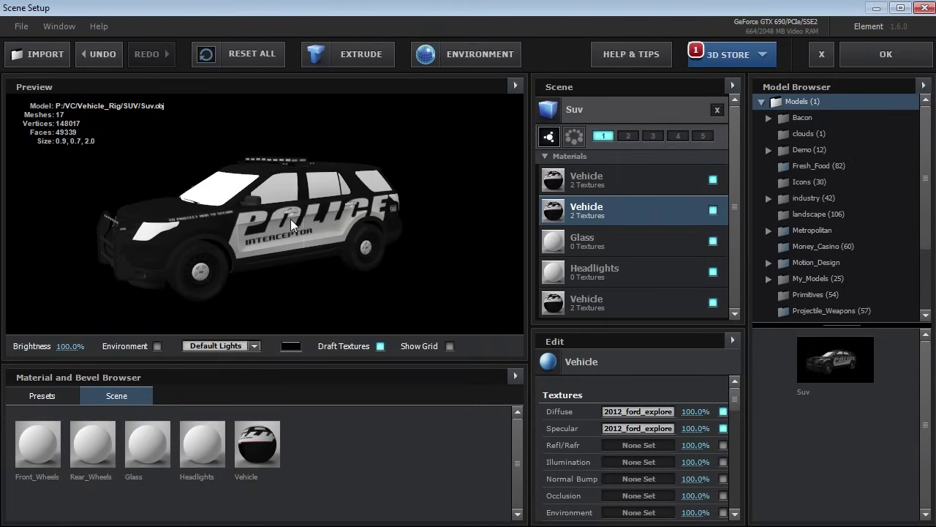
drag(735, 401, 733, 436)
drag(632, 494, 667, 500)
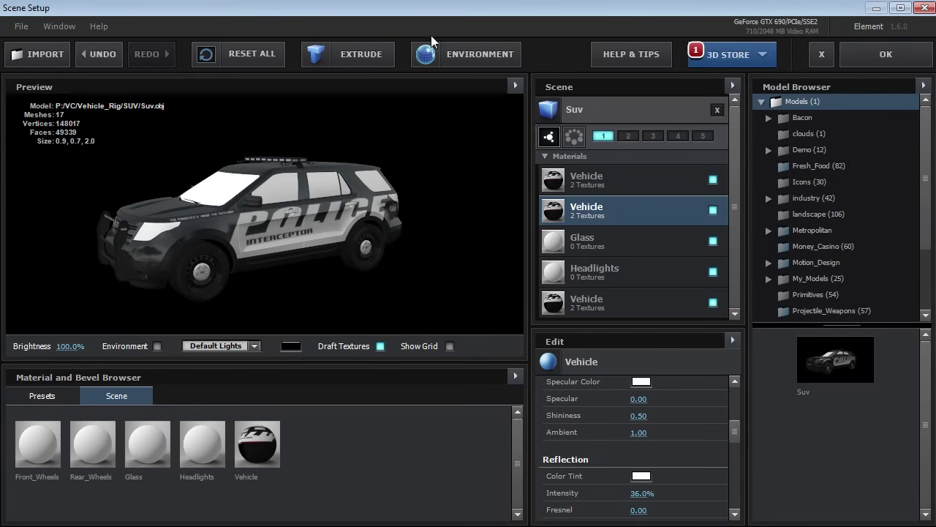
- Load pano.jpg from the 3d_rooms_maps folder as the scene's environment texture and set its saturation to -39%
click(439, 53)
click(526, 204)
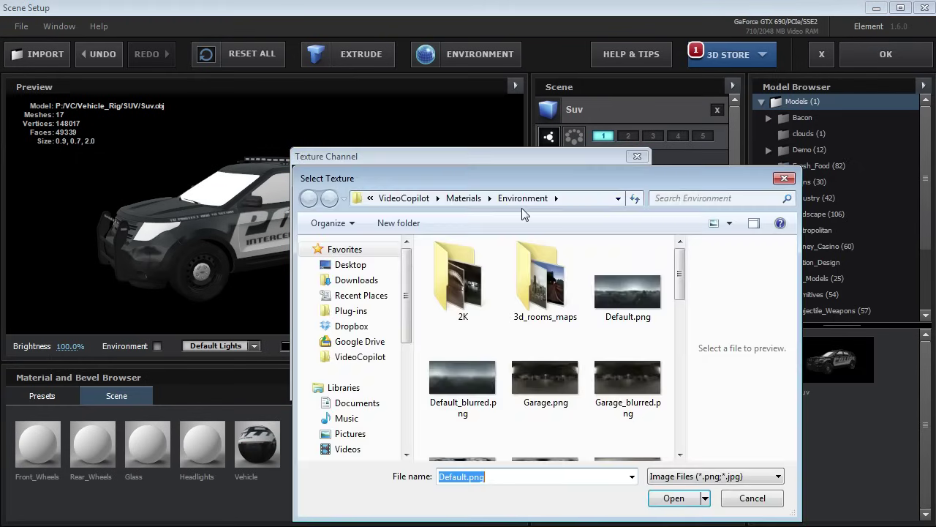
double_click(543, 288)
scroll(629, 336, down, 1)
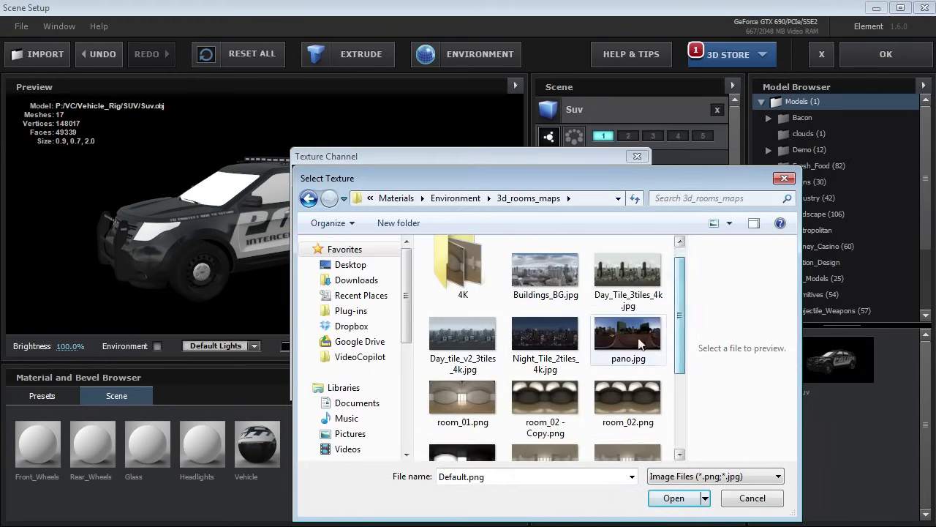
double_click(629, 338)
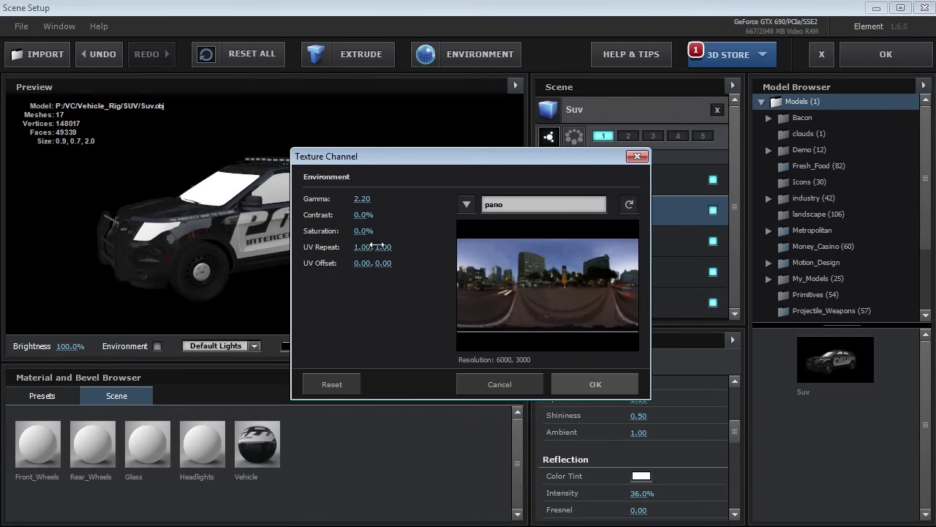
drag(349, 233, 338, 234)
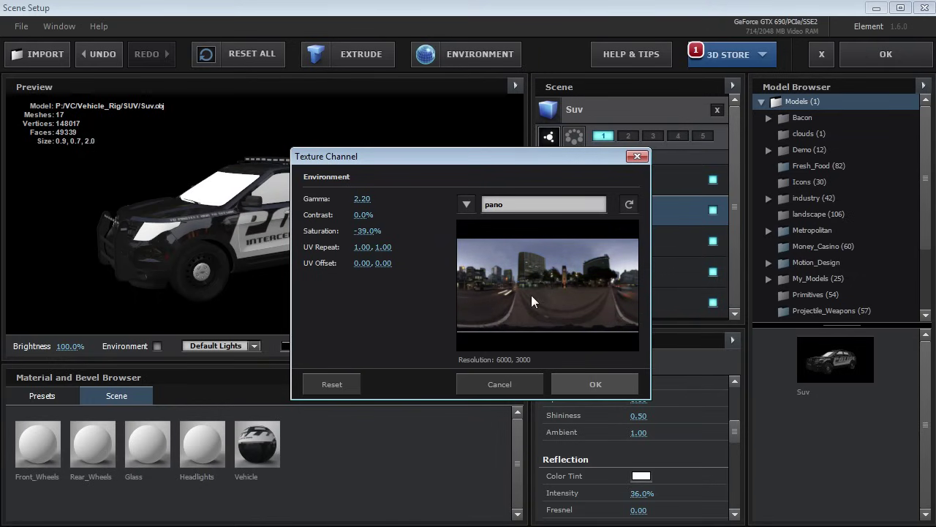
click(596, 388)
mouse_move(255, 226)
mouse_down()
mouse_move(270, 224)
mouse_move(183, 222)
mouse_move(255, 223)
mouse_up()
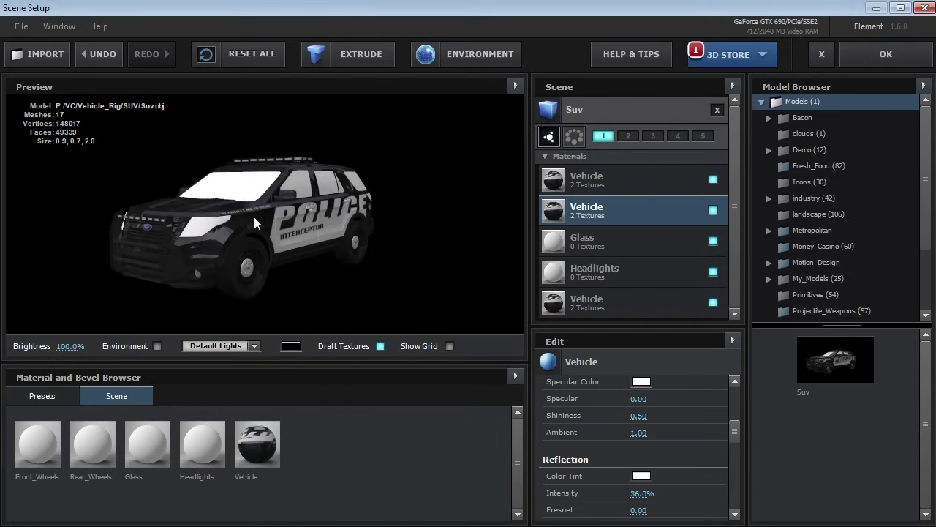
- Check the environment texture settings again and inspect the reflections on the SUV body from several angles
click(454, 56)
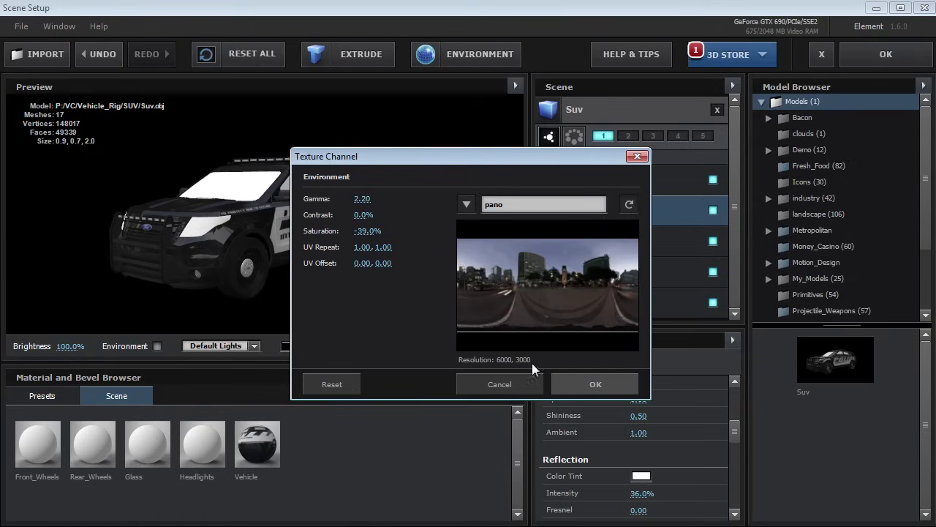
click(502, 384)
drag(242, 240, 285, 246)
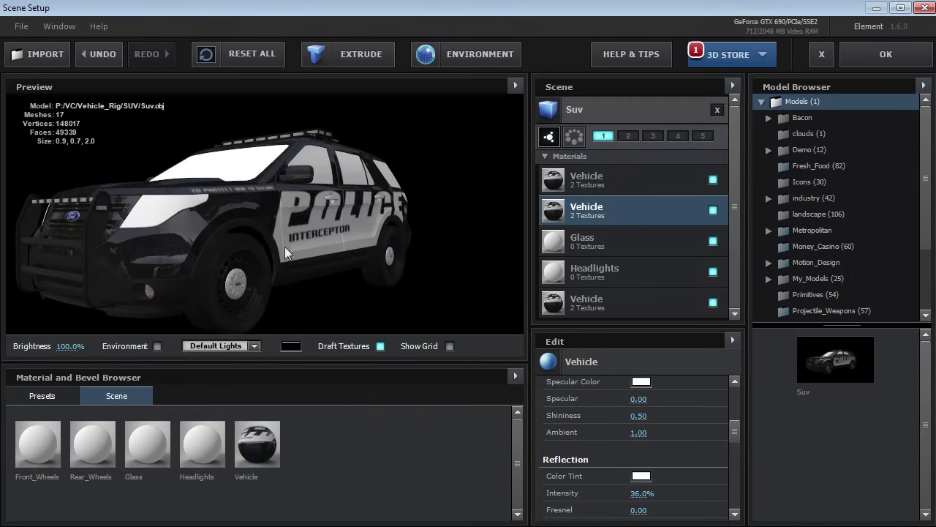
drag(245, 220, 310, 196)
scroll(309, 196, down, 2)
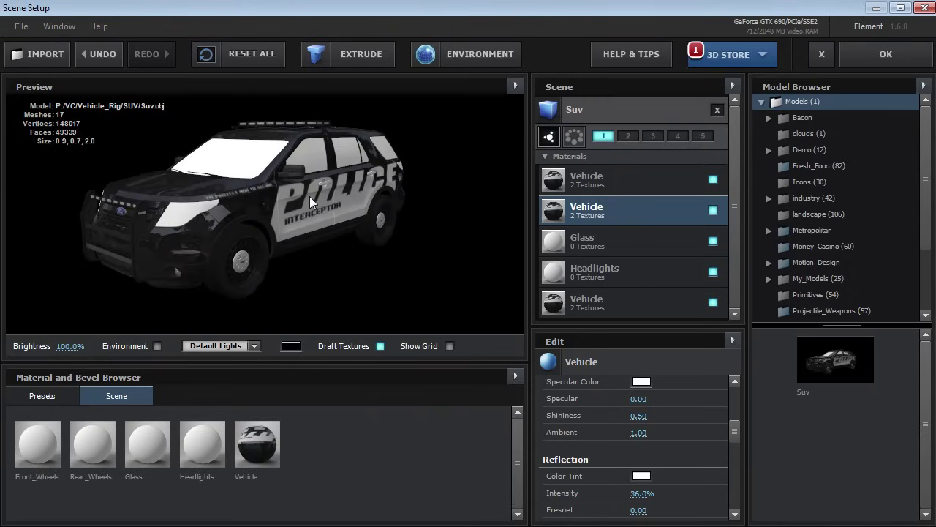
- Set the Glass material's diffuse color to black (000000)
click(578, 240)
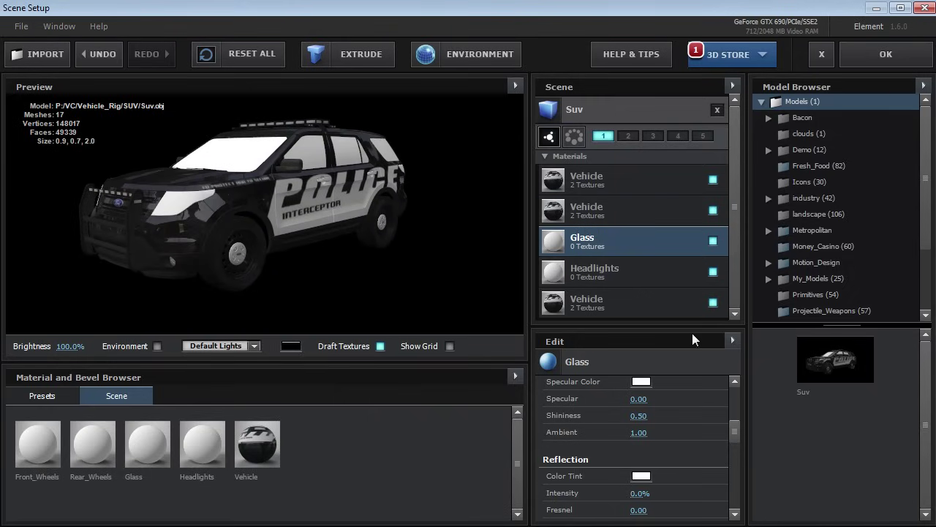
drag(735, 430, 735, 404)
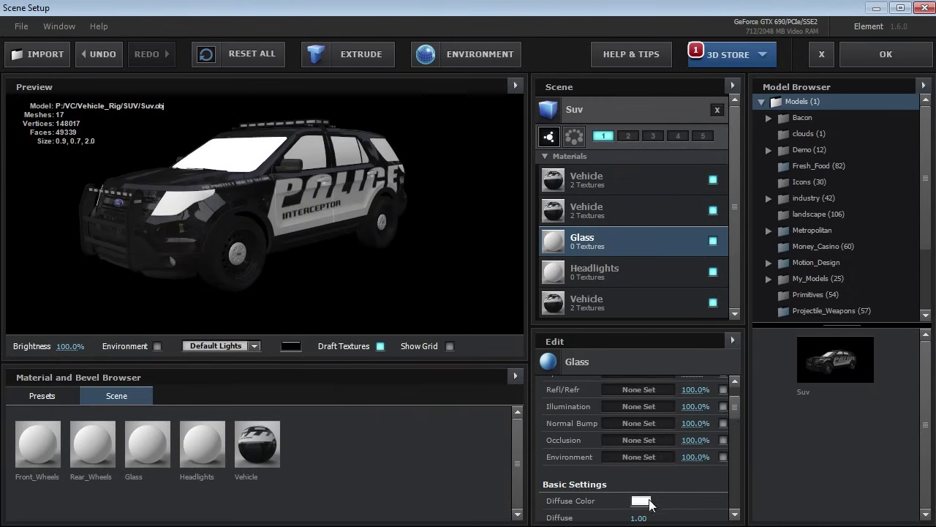
click(649, 500)
drag(602, 410, 564, 159)
drag(512, 293, 384, 403)
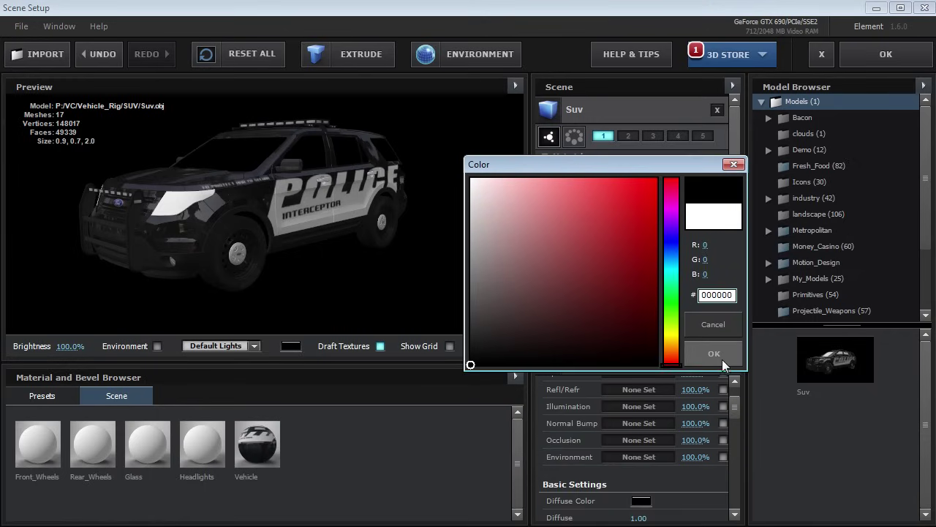
click(720, 356)
- Set the Glass material's reflection intensity to 56%
drag(737, 411, 734, 445)
drag(635, 431, 676, 430)
mouse_move(270, 196)
mouse_down()
mouse_move(324, 198)
mouse_move(270, 198)
mouse_up()
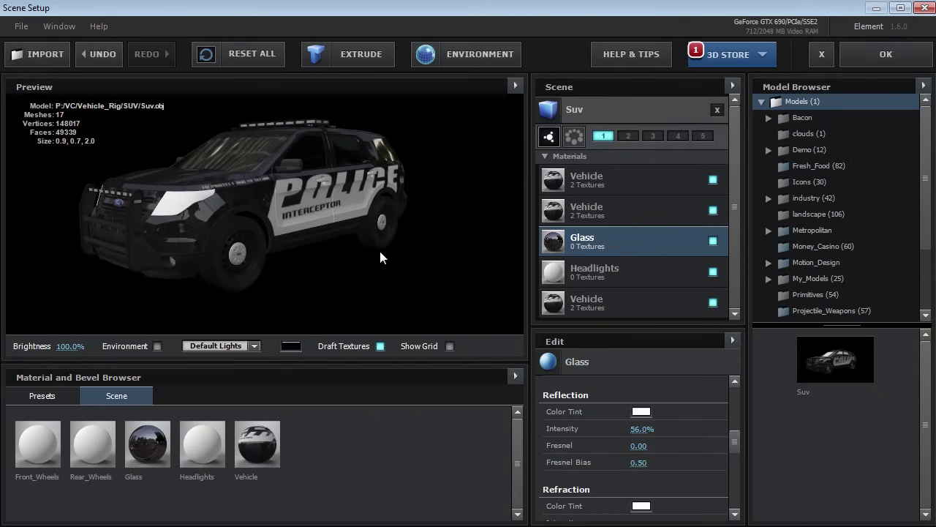
- Check which parts the Headlights material covers and set its diffuse color to black (000000)
click(673, 272)
click(712, 271)
click(712, 272)
scroll(730, 436, up, 5)
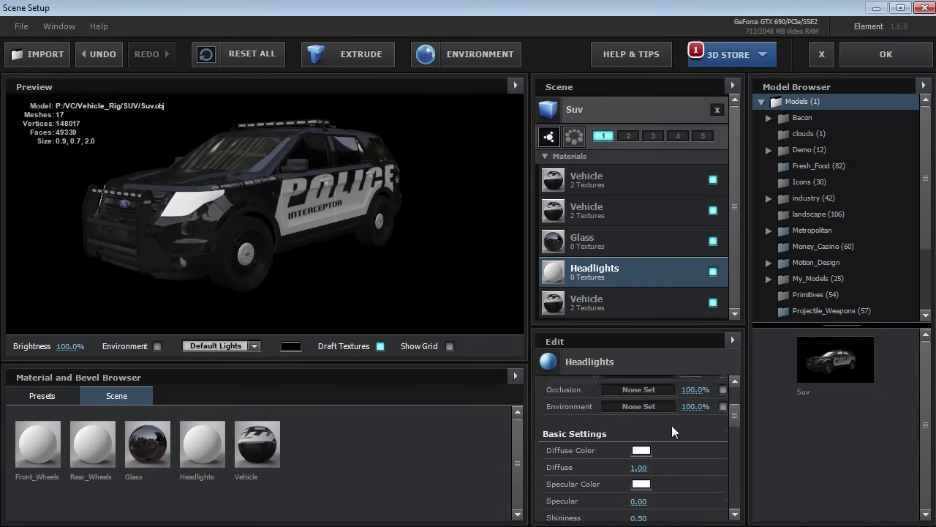
click(641, 449)
drag(618, 366, 564, 226)
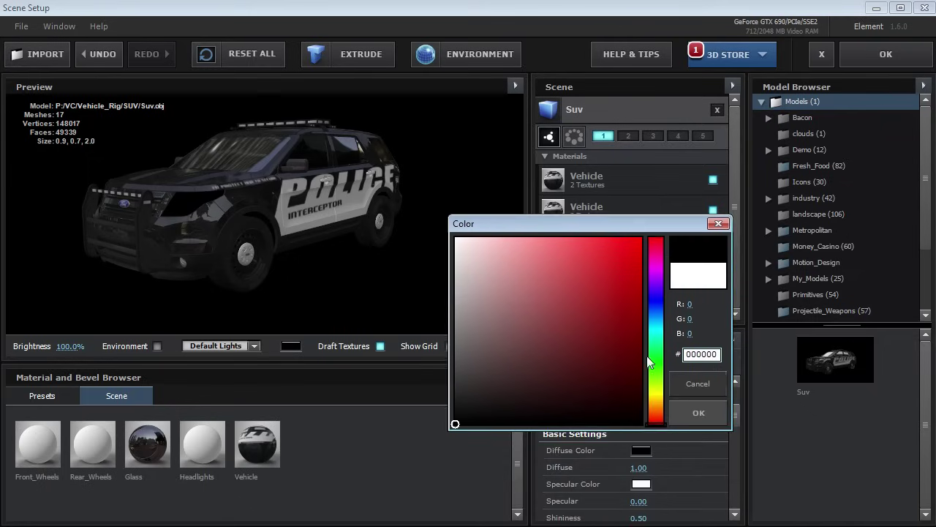
click(698, 412)
- Raise the Headlights material's reflection intensity and reduce its opacity so the lamps look like clear glass
drag(736, 421, 712, 438)
drag(650, 458, 664, 457)
drag(735, 437, 739, 499)
drag(644, 414, 614, 406)
mouse_move(275, 223)
mouse_down()
mouse_move(332, 215)
mouse_move(278, 221)
mouse_move(244, 199)
mouse_move(293, 224)
mouse_move(361, 216)
mouse_move(288, 213)
mouse_up()
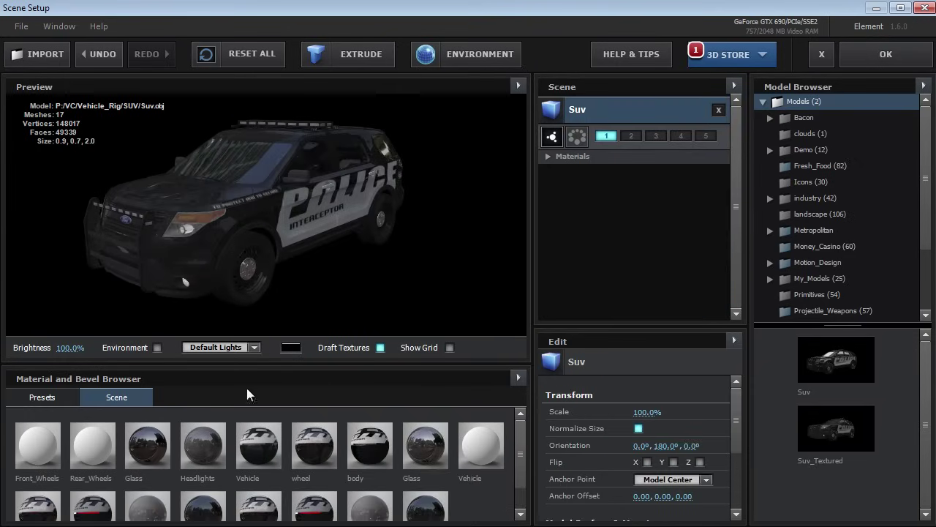
- Remove the unused materials from the scene's material list
click(516, 380)
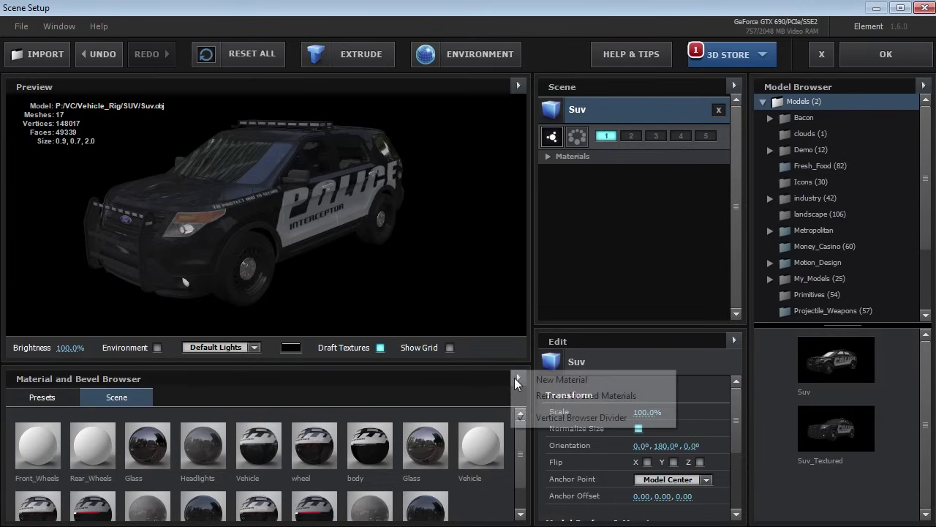
click(600, 398)
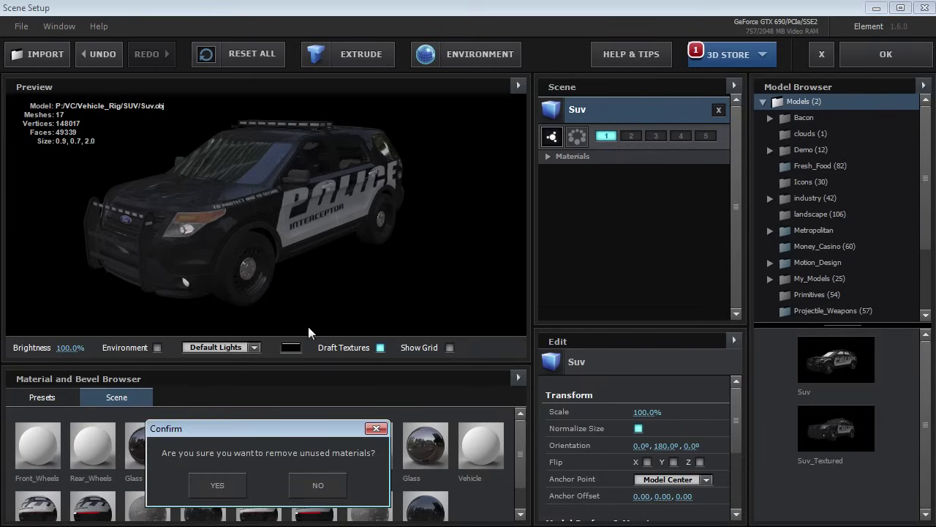
drag(278, 432, 291, 414)
click(232, 462)
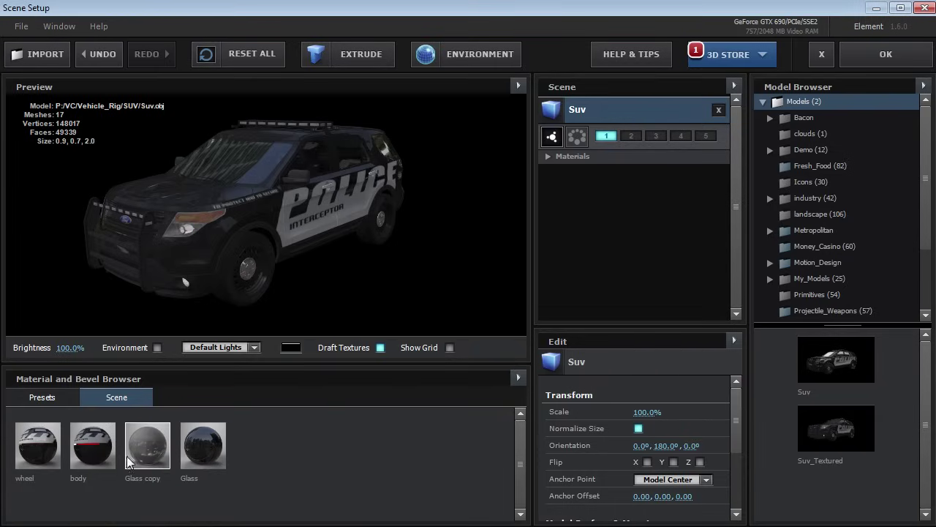
drag(202, 292, 324, 207)
- Turn off both wheel materials on the Suv model to leave only the body, glass and headlights
click(548, 156)
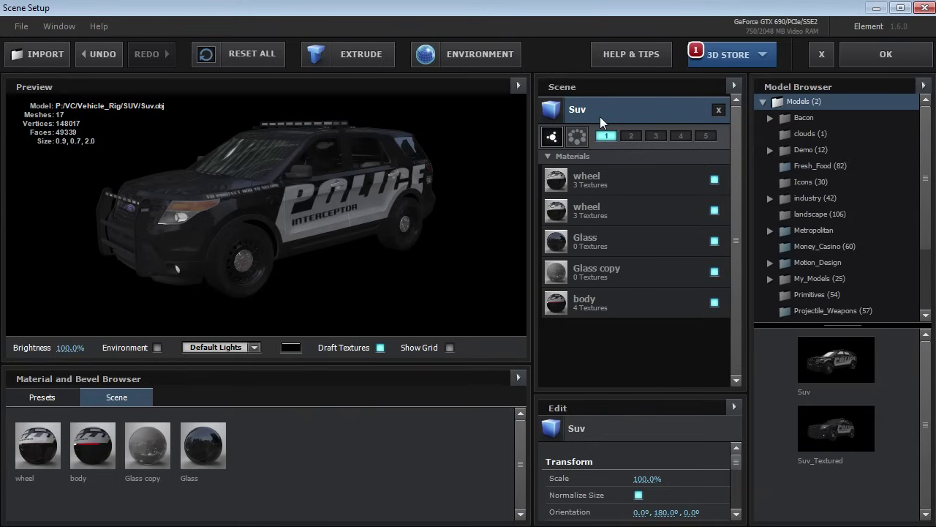
click(715, 179)
click(715, 210)
drag(356, 213, 323, 210)
- Duplicate the Suv body model and turn off the Glass, Glass copy and body materials on the duplicate
right_click(619, 104)
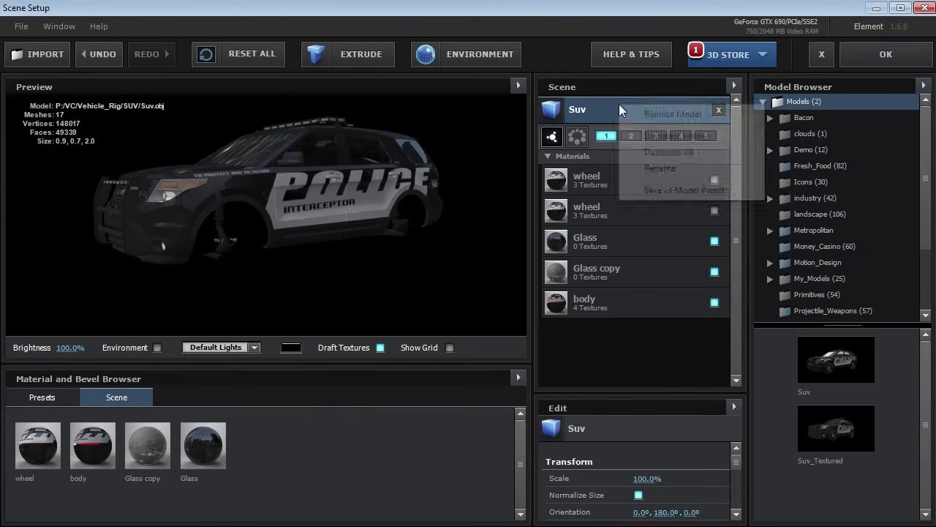
click(677, 141)
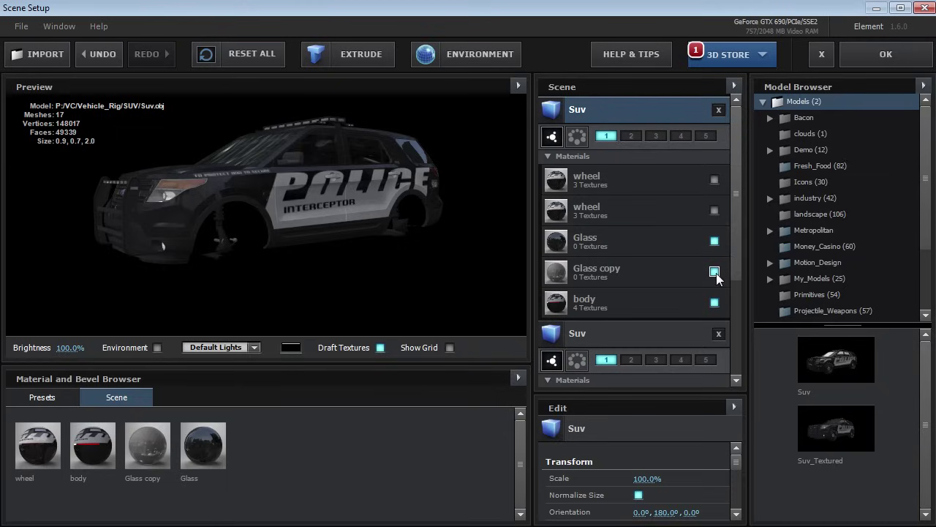
click(715, 240)
click(715, 272)
click(715, 302)
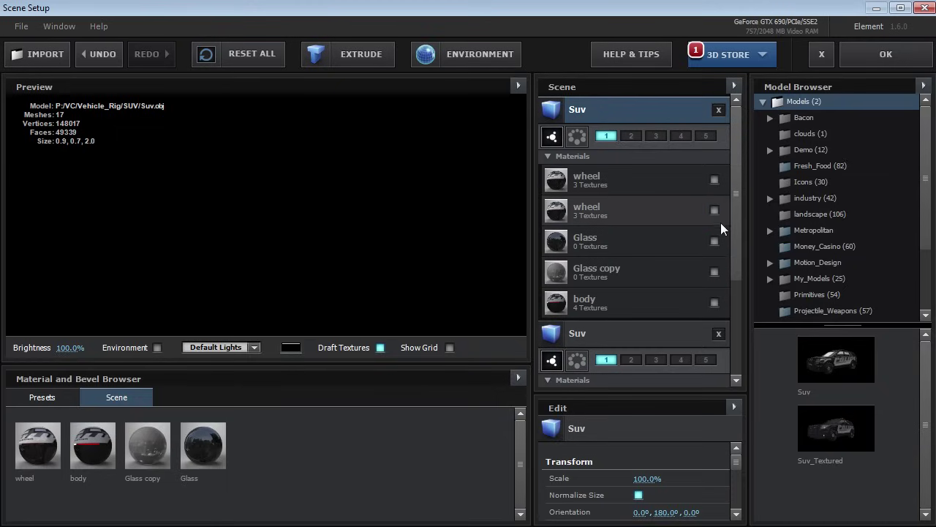
- Enable only the first wheel material, the front wheels, on the duplicate and assign that model to group 2
click(720, 219)
click(715, 179)
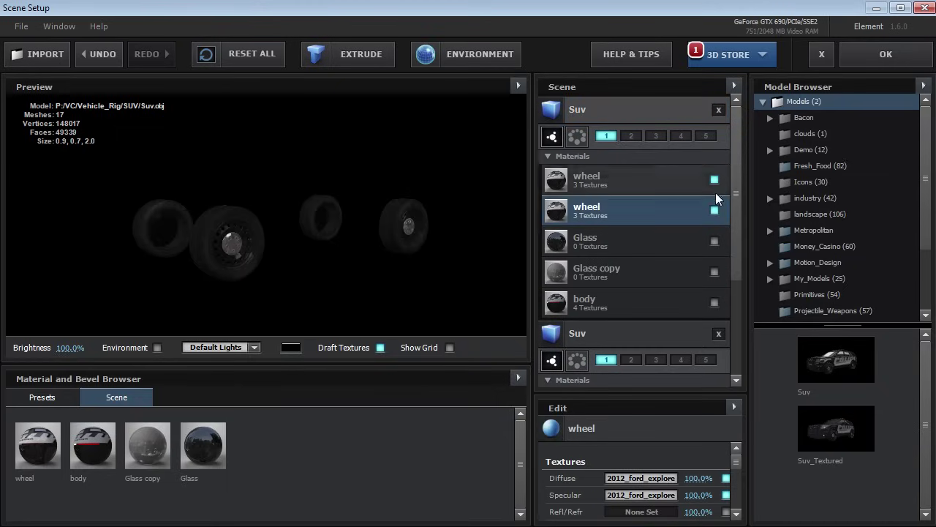
click(715, 210)
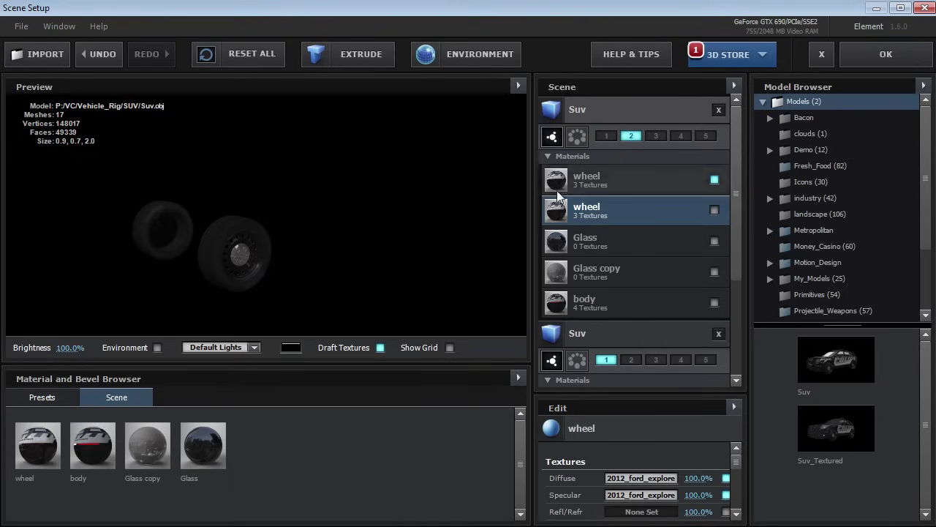
- Duplicate the front-wheel model and switch the duplicate to show only the second wheel material, the rear wheels
click(580, 116)
right_click(590, 115)
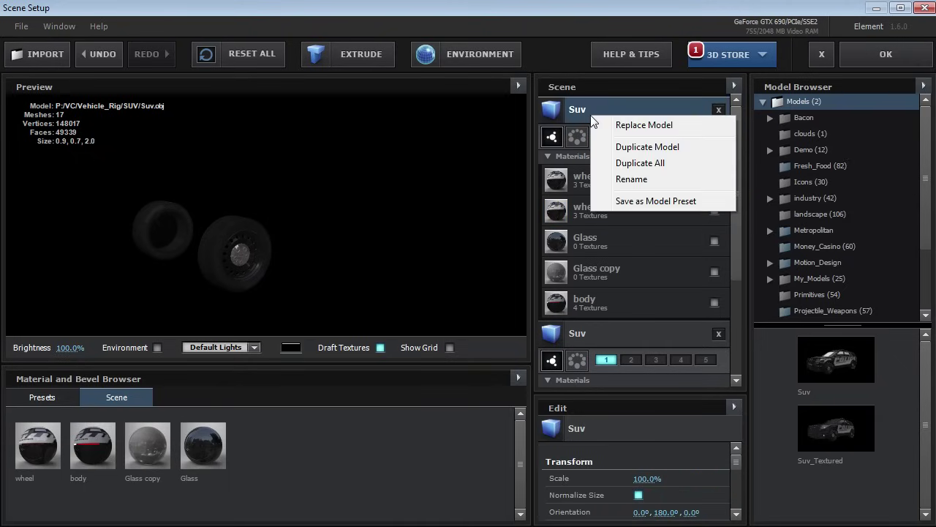
click(636, 162)
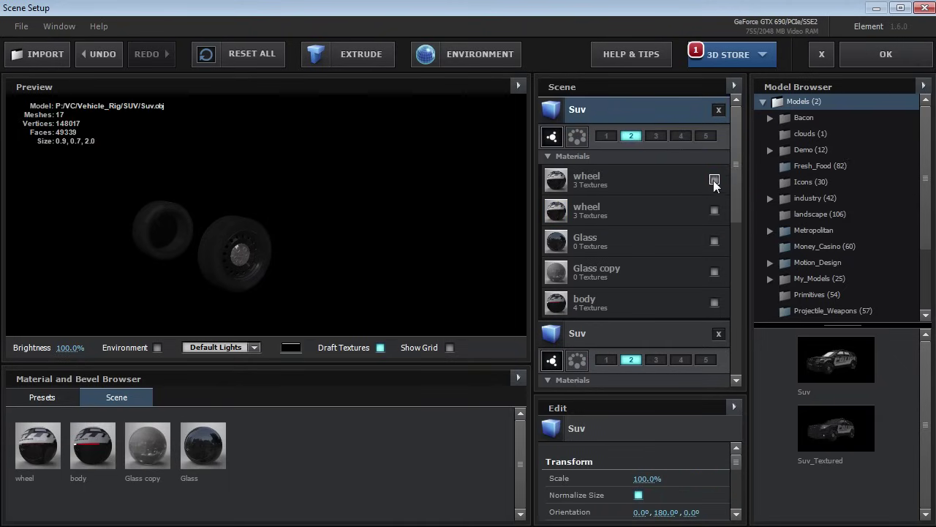
click(615, 219)
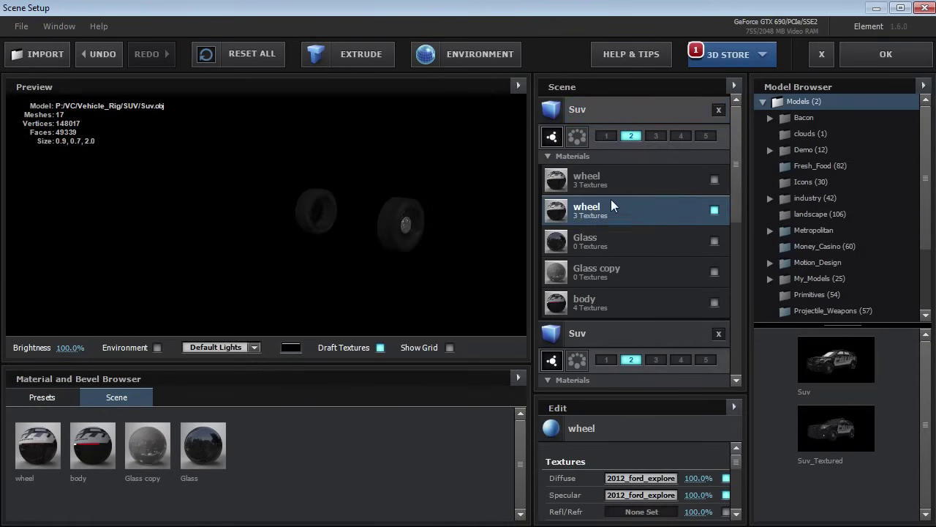
- Try the rear-wheel model in groups 3 and 1 and return it to group 2
click(652, 137)
click(653, 139)
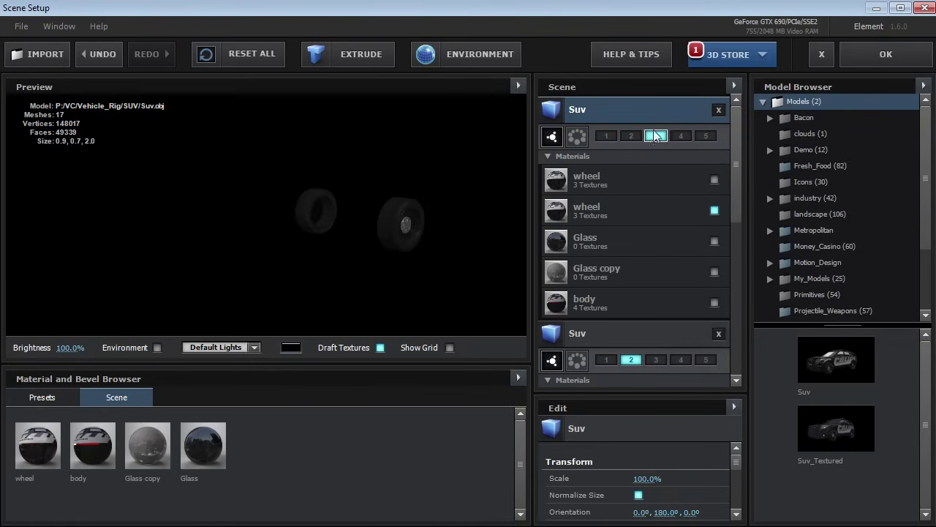
click(607, 139)
click(656, 137)
click(630, 136)
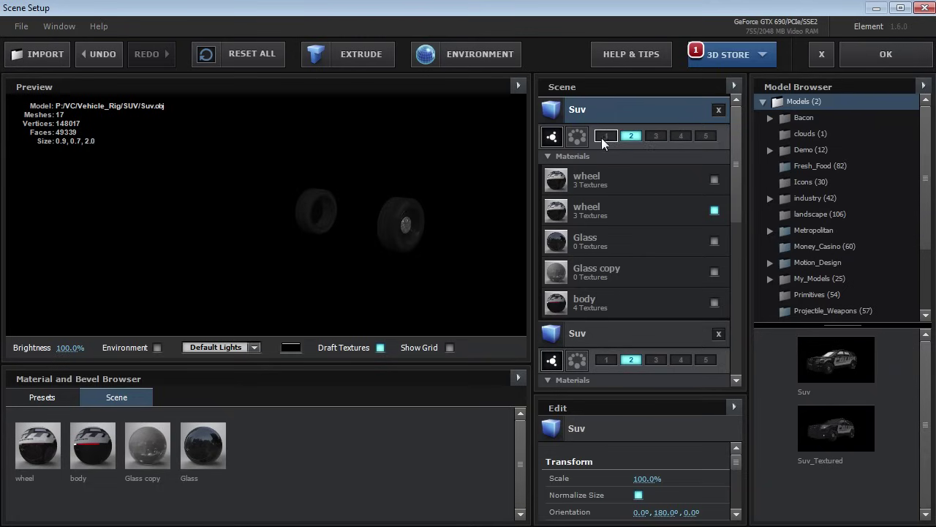
- Examine the Suv body model in group 1 and its anchor point settings
scroll(569, 205, down, 5)
click(603, 183)
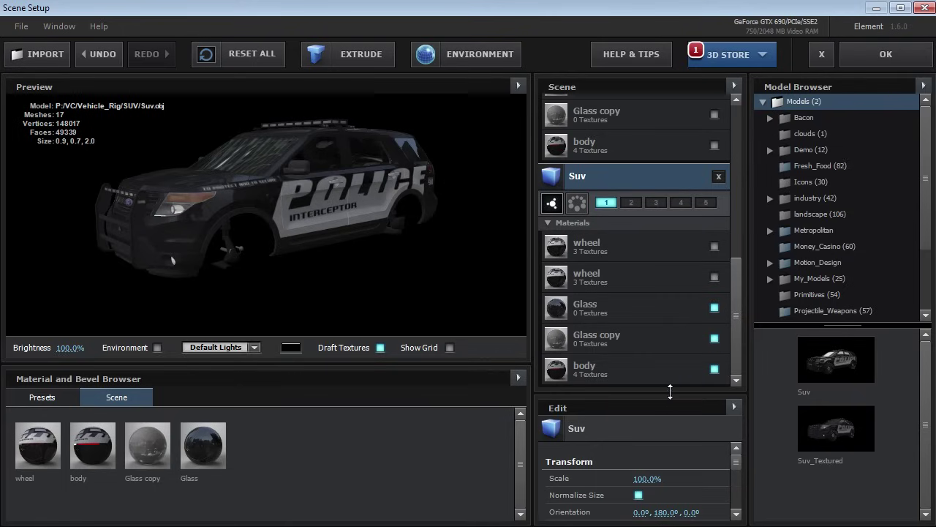
drag(736, 461, 737, 476)
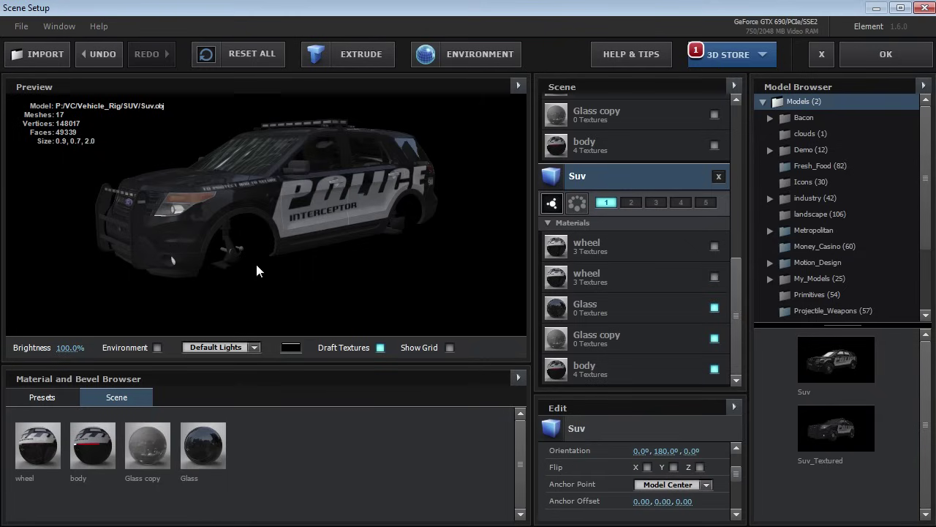
drag(280, 244, 262, 227)
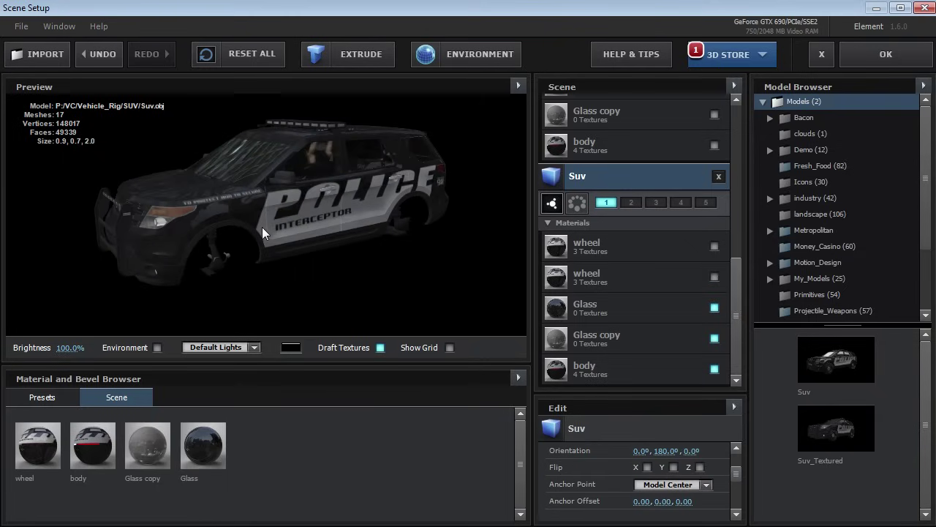
- Accept the scene setup and orbit the camera around the SUV in the Car_Rig 3 composition to a side view
click(889, 59)
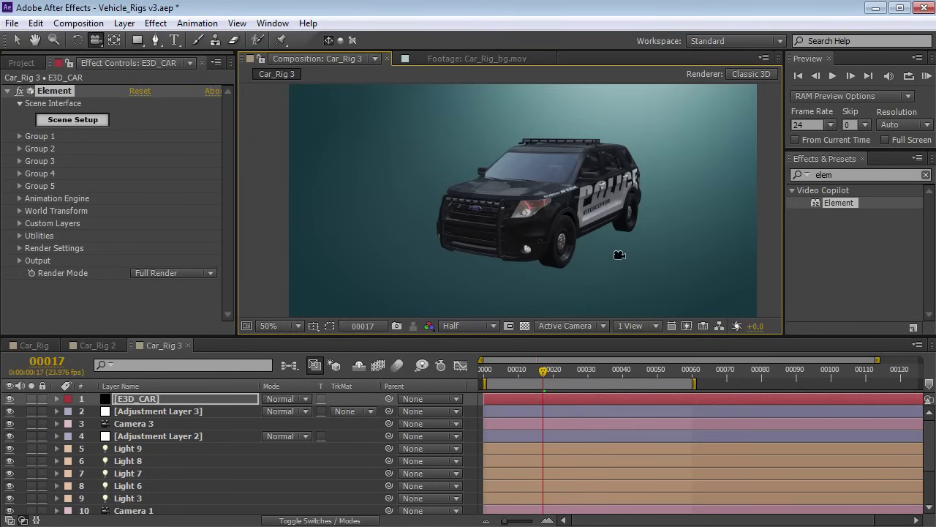
drag(527, 244, 589, 249)
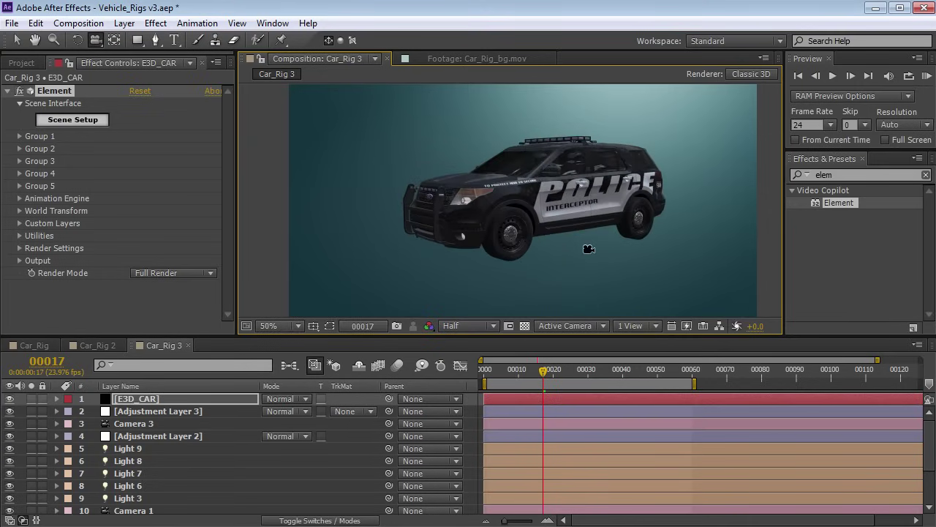
click(67, 167)
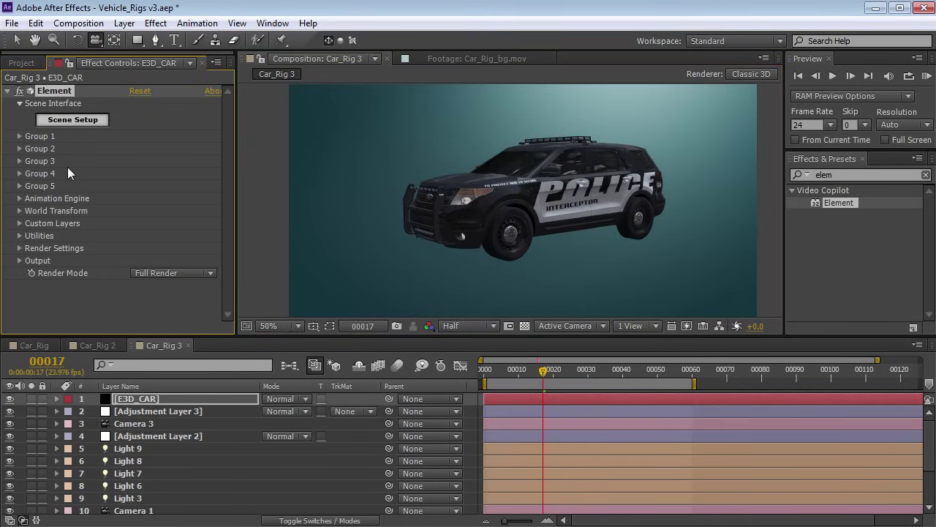
- Enable Multi-Object for group 2, the wheel group, in the Particle Look settings of the Element effect
click(19, 150)
click(28, 129)
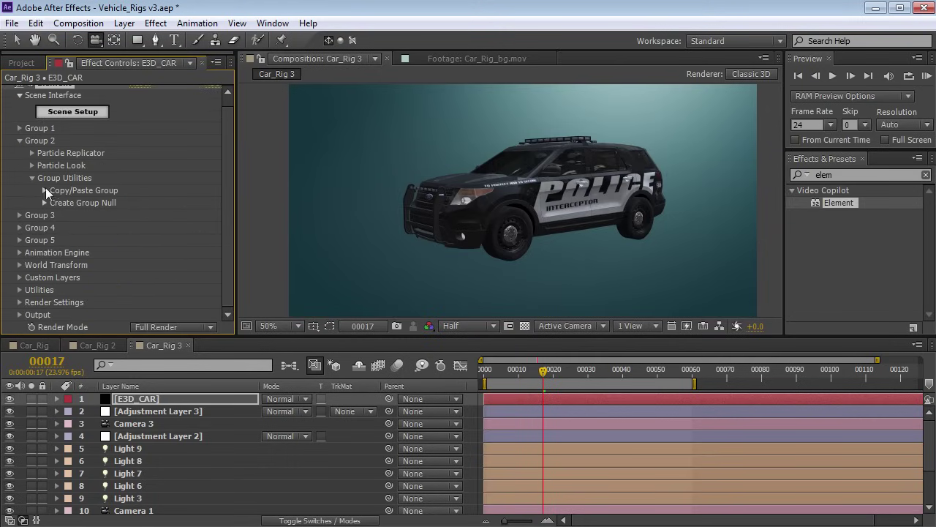
click(32, 165)
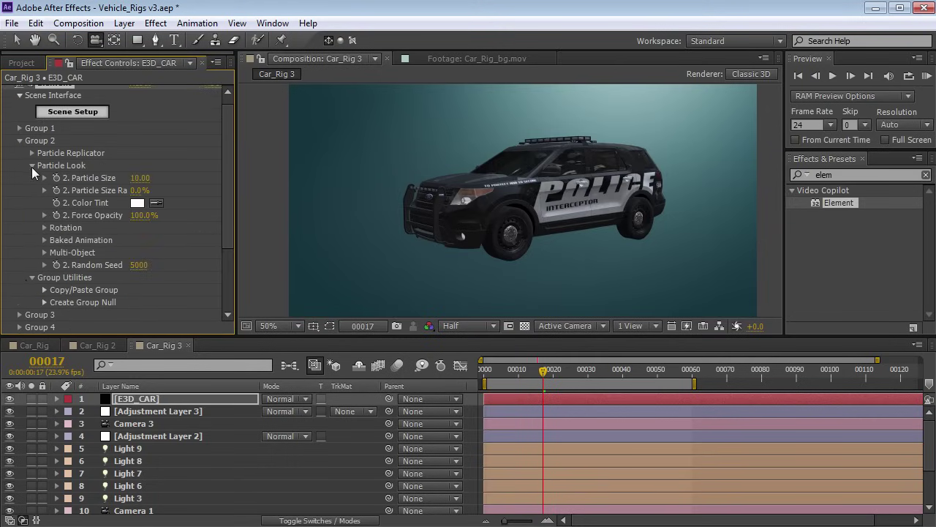
click(44, 253)
click(134, 265)
drag(227, 219, 232, 182)
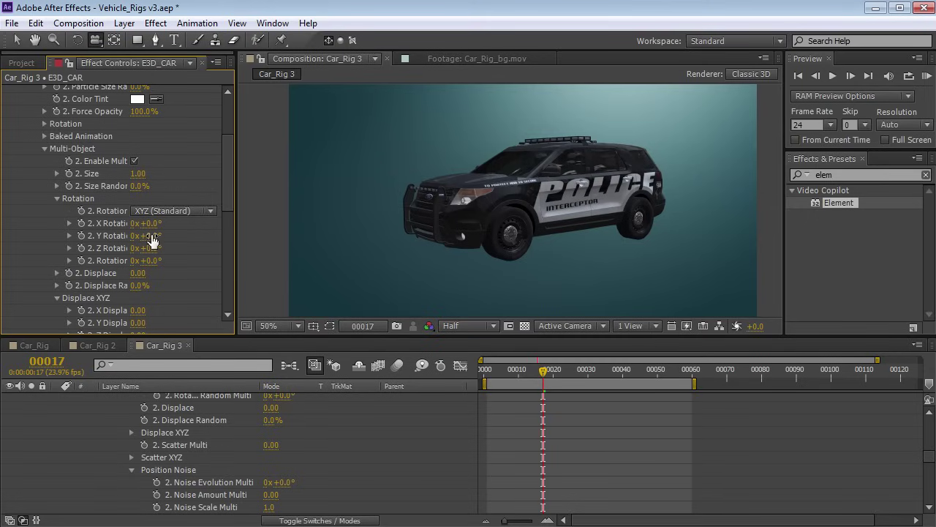
- Try turning group 2 with Multi-Object Y Rotation, compare it with particle Y Rotation at 84°, and undo the rotation
mouse_move(155, 235)
mouse_down()
mouse_move(150, 223)
mouse_move(155, 235)
mouse_up()
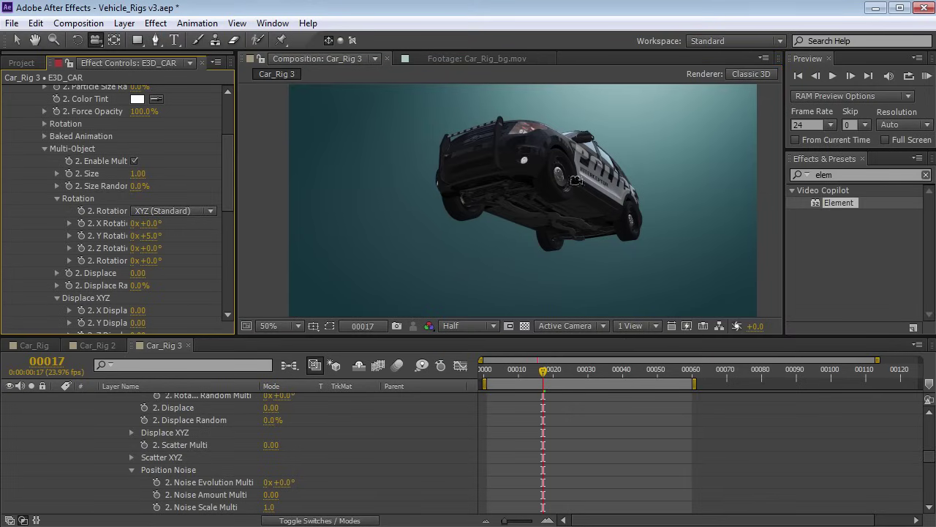
drag(226, 201, 20, 174)
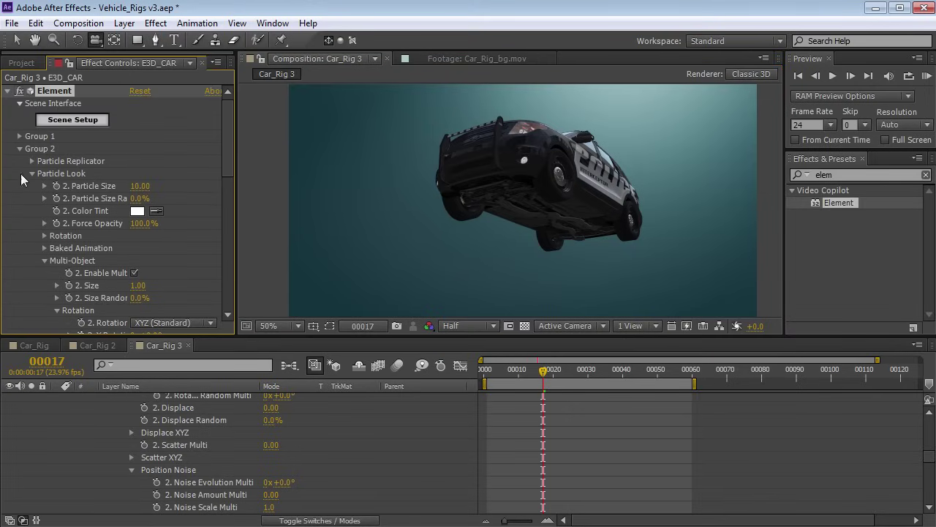
click(44, 235)
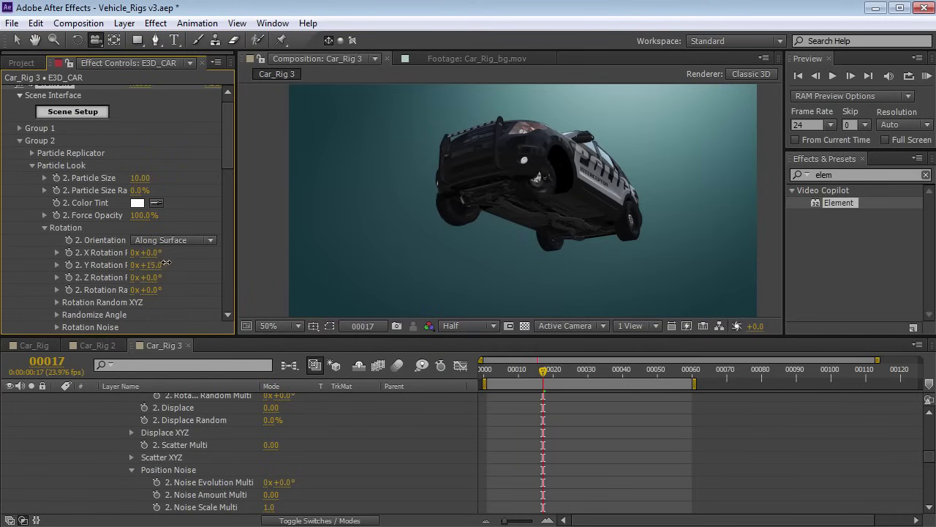
drag(227, 258, 194, 265)
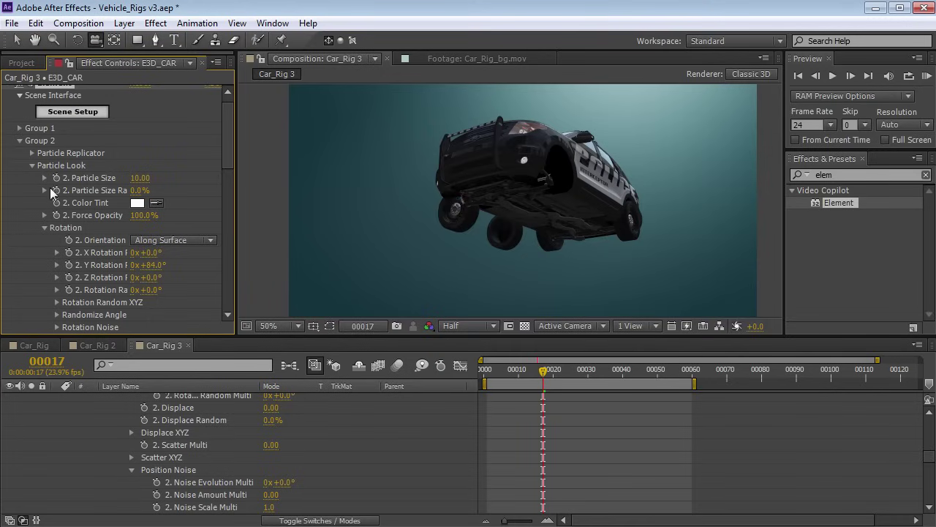
key(ctrl+z)
- Try group 2's Multi-Object rotation at X -117° and Y 65° in a close view of the front wheels, and undo both
scroll(226, 174, down, 5)
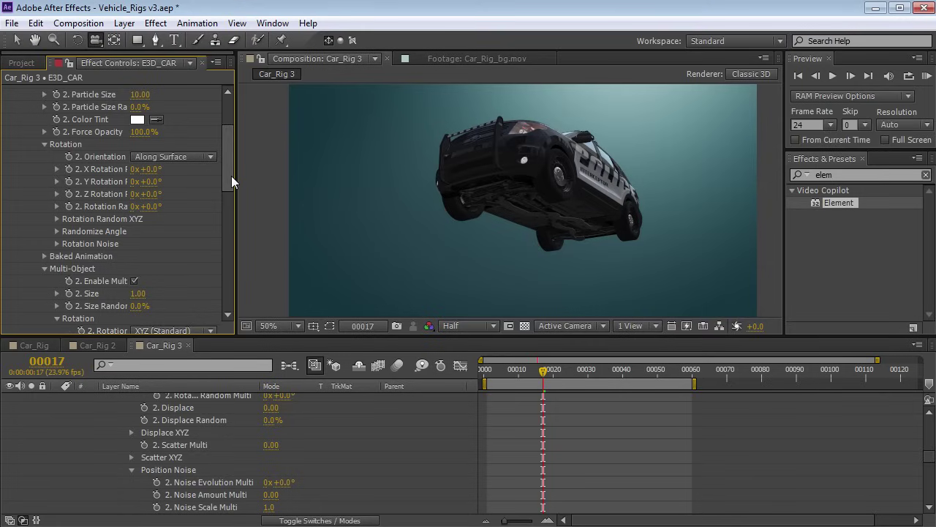
scroll(231, 175, down, 2)
drag(231, 175, 233, 210)
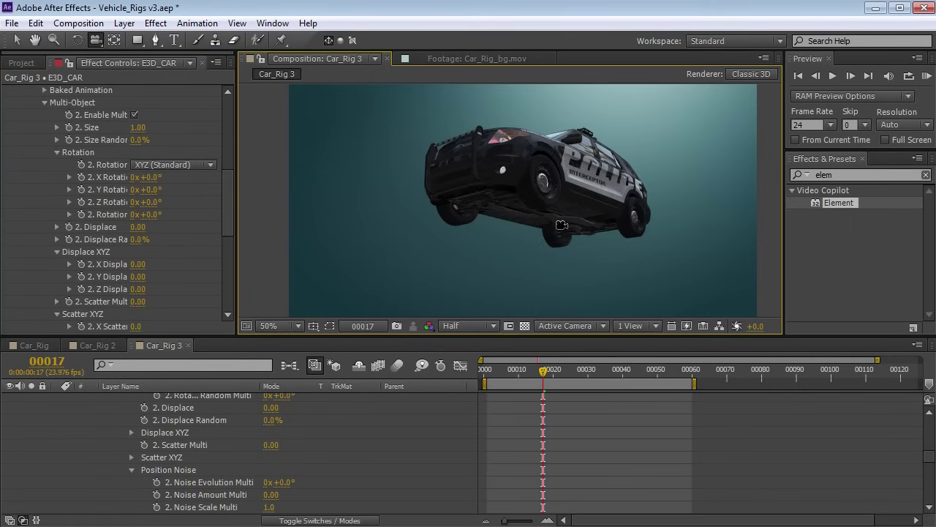
drag(562, 225, 490, 202)
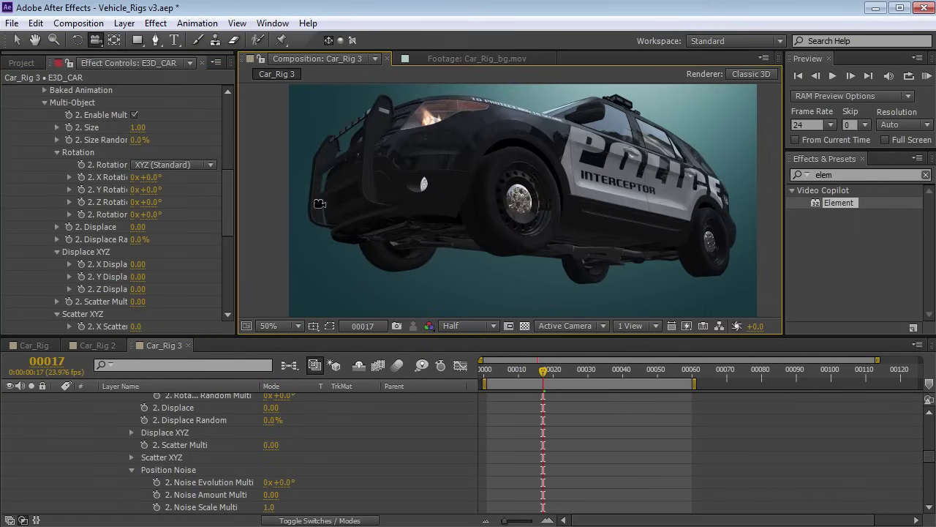
drag(147, 177, 60, 189)
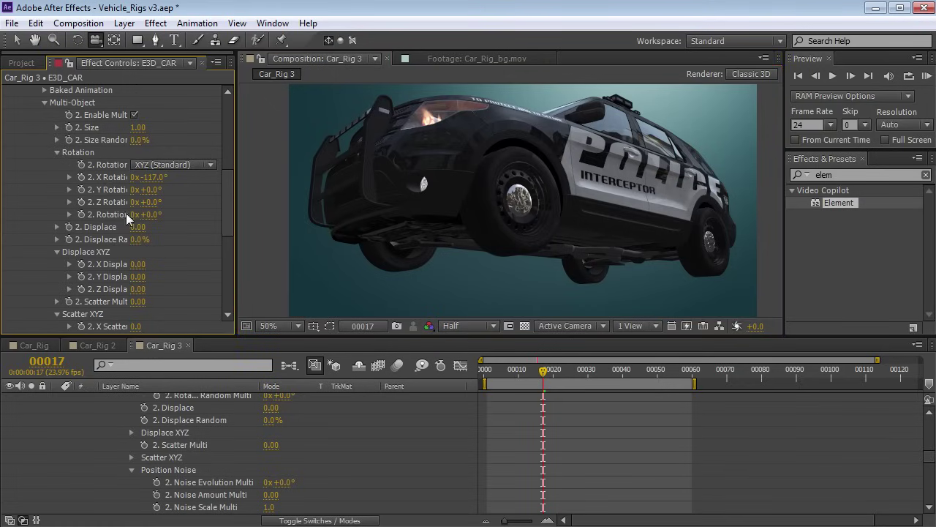
drag(150, 190, 205, 191)
drag(423, 201, 428, 180)
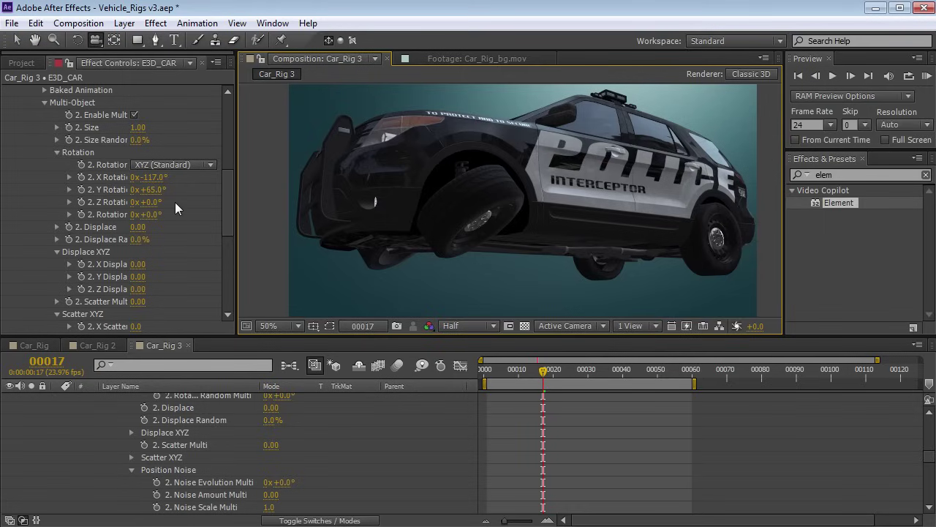
key(ctrl+z)
key(ctrl+z)
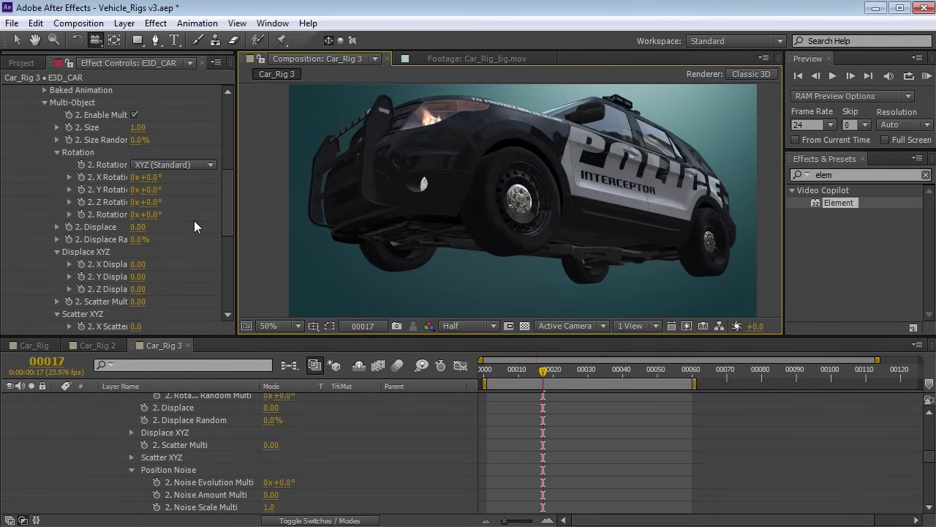
drag(155, 176, 153, 177)
key(ctrl+z)
- Keyframe group 2's X Rotation Multi to roll the front wheels backward from the start to about frame 37
click(82, 178)
key(u)
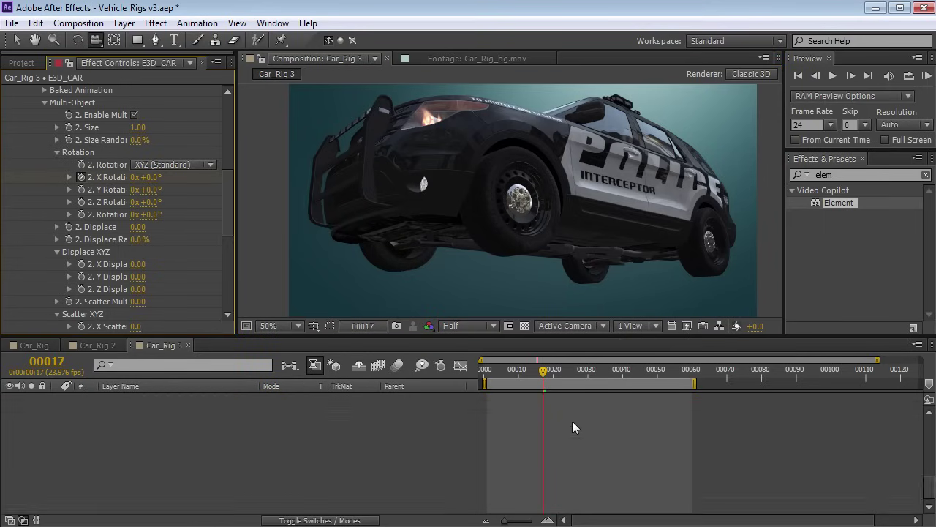
drag(509, 425, 489, 423)
drag(486, 373, 613, 377)
drag(150, 183, 120, 183)
drag(487, 373, 550, 385)
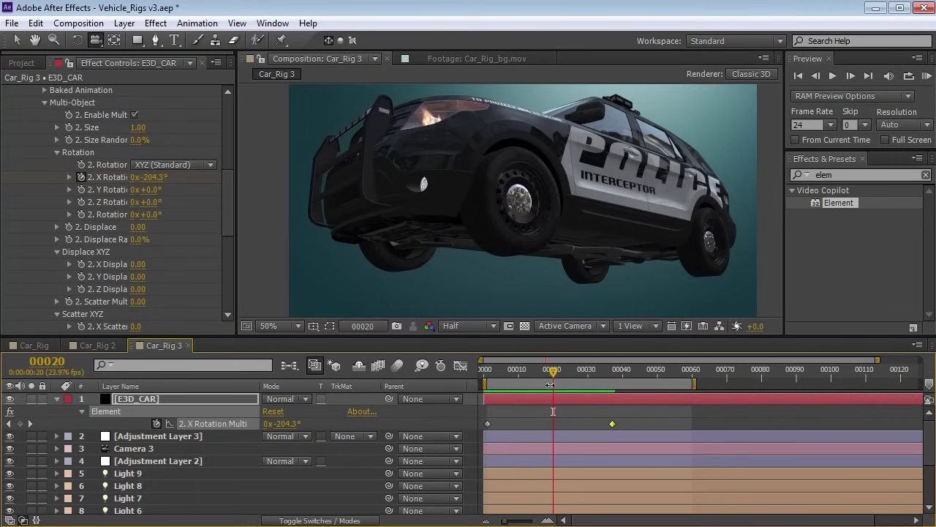
- Try steering the rolling front wheels with group 2's Y Rotation Multi, scrub through the motion, and undo the turn
drag(150, 190, 194, 192)
drag(554, 373, 571, 382)
key(ctrl+z)
click(507, 372)
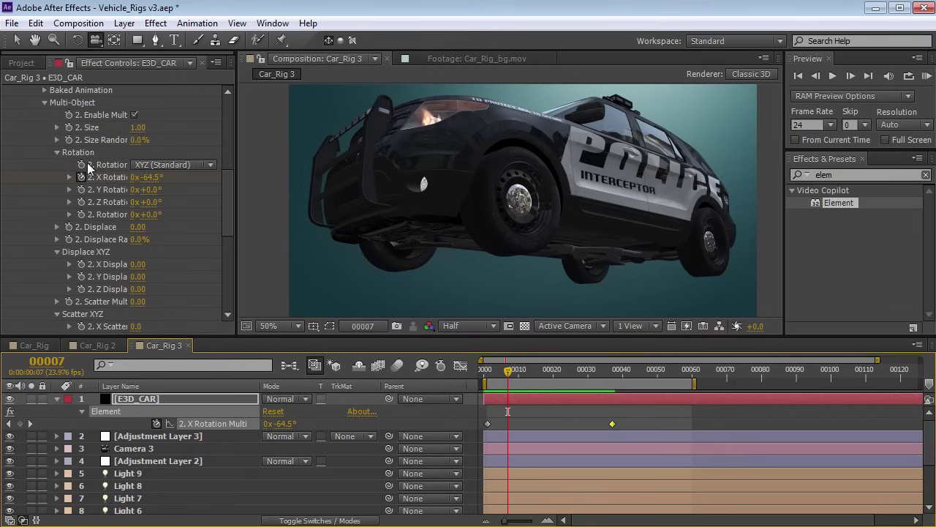
- Set group 2's Multi-Object Rotation Order to YXZ
click(195, 166)
drag(235, 159, 266, 164)
click(195, 160)
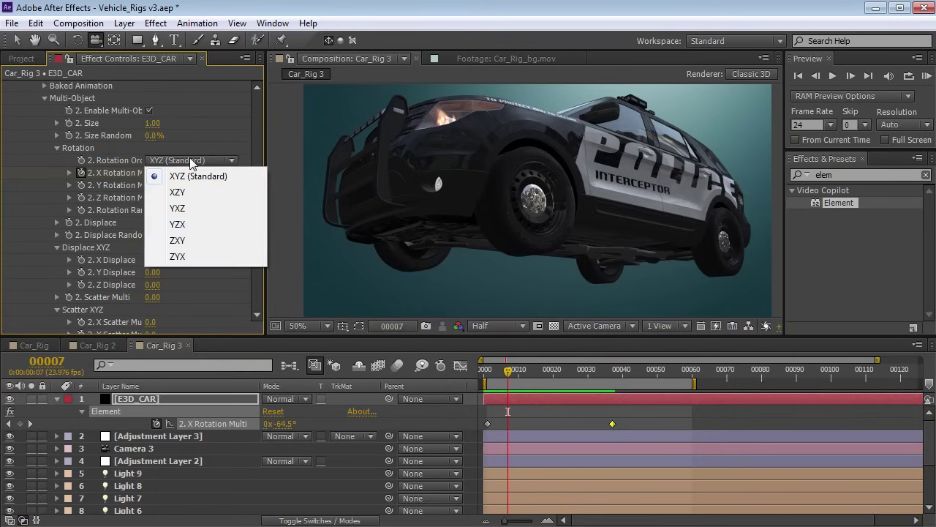
click(182, 209)
key(space)
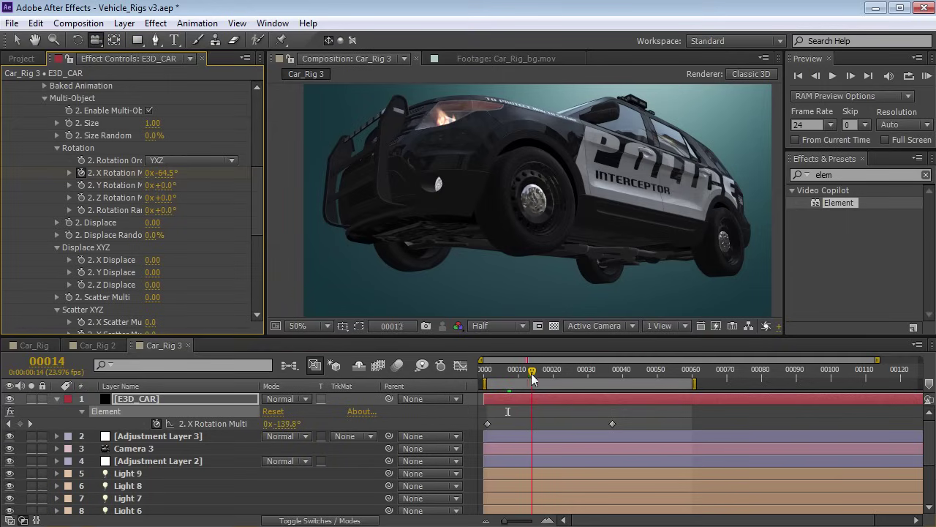
- Test steering the rolling front wheels with Y Rotation Multi at -36°, scrub through the motion, and reset it to 0
mouse_move(162, 185)
mouse_down()
mouse_move(138, 185)
mouse_move(146, 188)
mouse_up()
drag(532, 380, 558, 382)
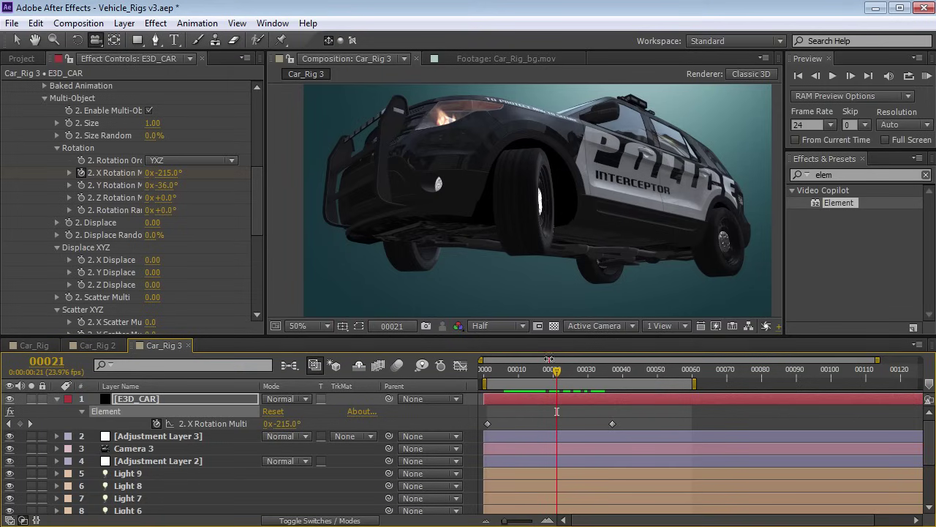
drag(523, 201, 512, 203)
drag(514, 371, 567, 378)
click(167, 186)
text(0)
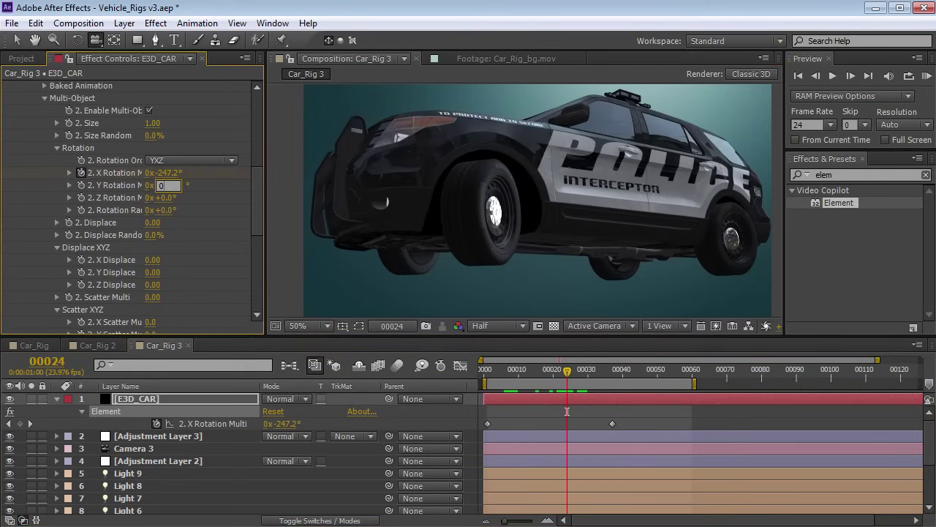
key(Return)
- Enable motion blur for the composition and the E3D_CAR layer, and check the blur on the spinning front wheel
drag(584, 379, 545, 371)
key(F4)
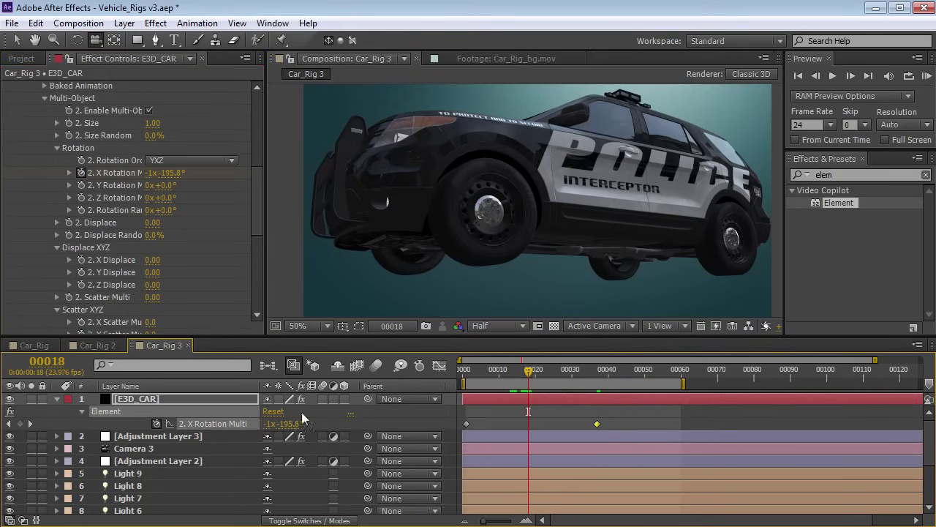
click(376, 365)
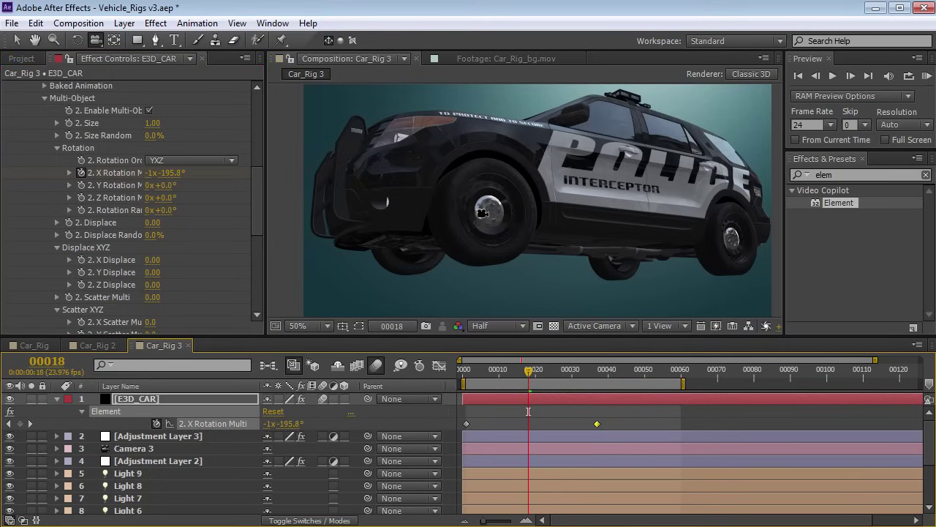
scroll(483, 213, up, 2)
mouse_move(513, 374)
mouse_down()
mouse_move(558, 375)
mouse_move(539, 389)
mouse_move(527, 382)
mouse_up()
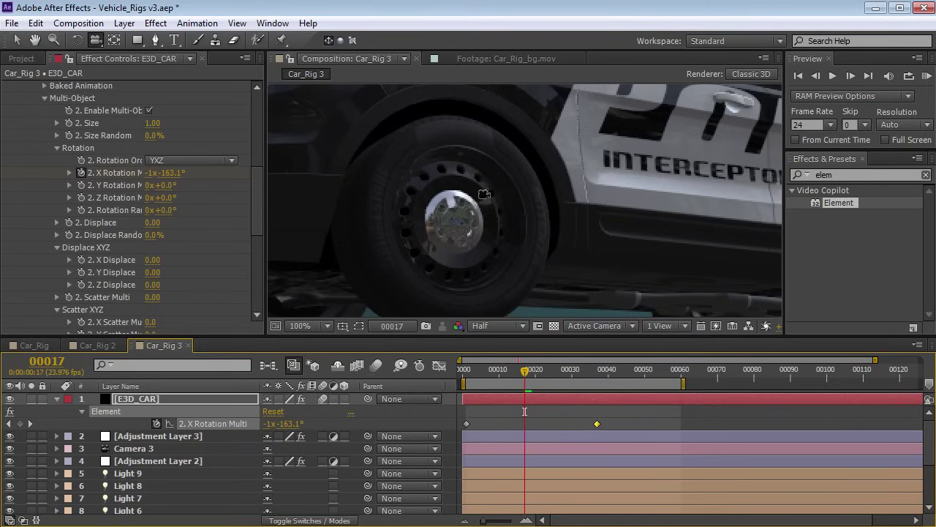
scroll(486, 197, down, 2)
drag(518, 208, 572, 310)
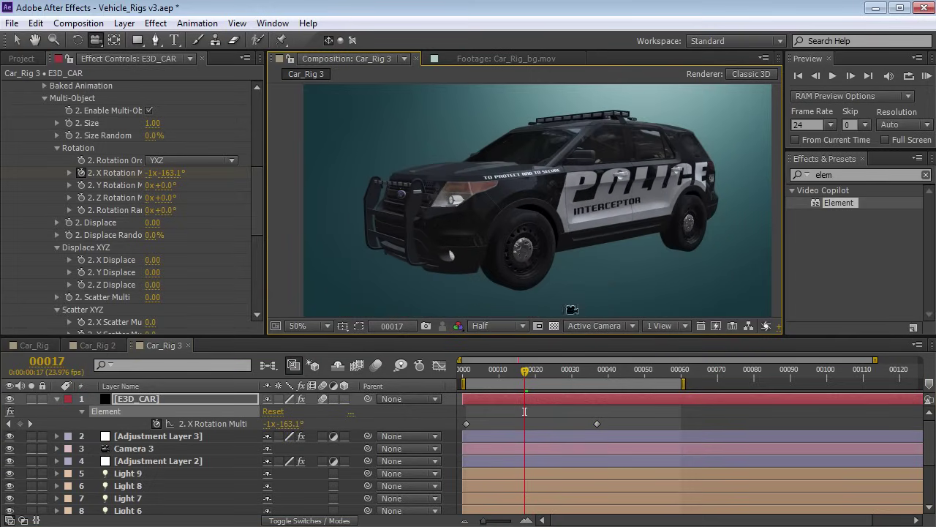
- Collapse group 2 and enable Multi-Object for group 3 in its Particle Look settings
scroll(259, 210, up, 7)
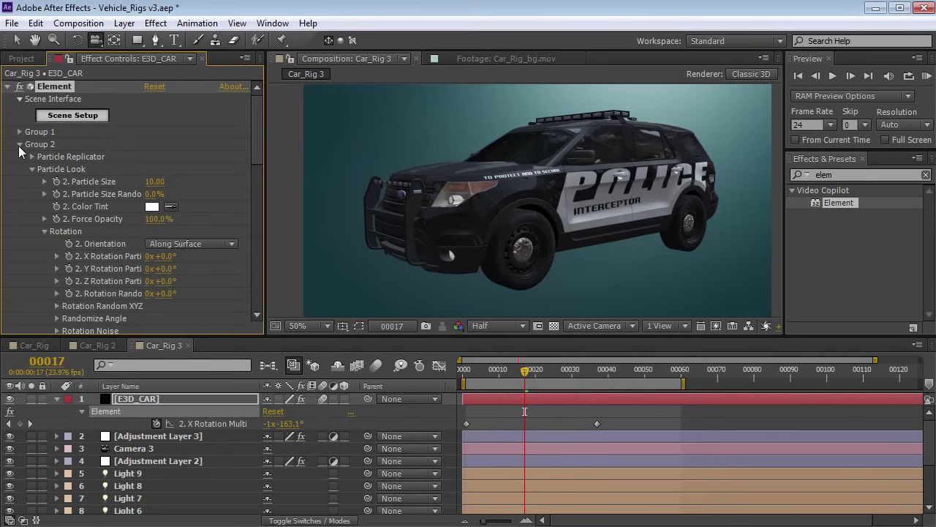
click(31, 170)
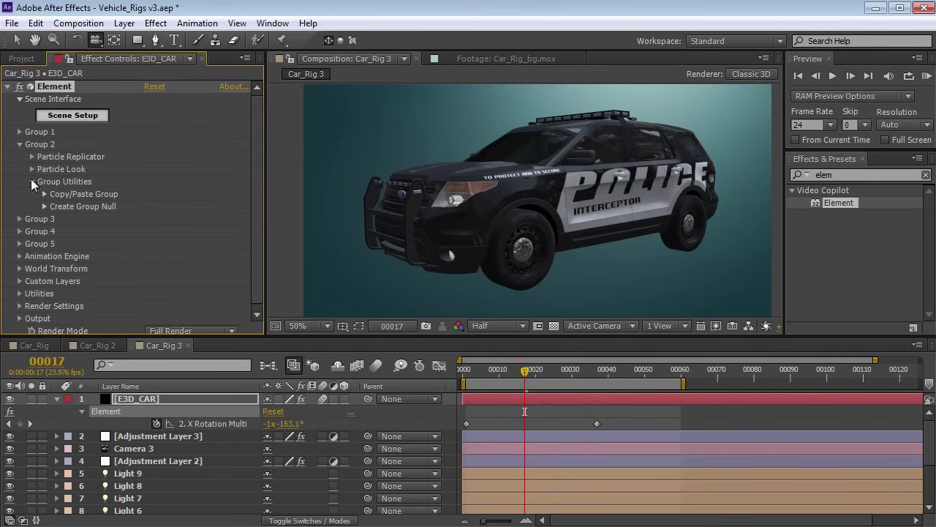
click(20, 145)
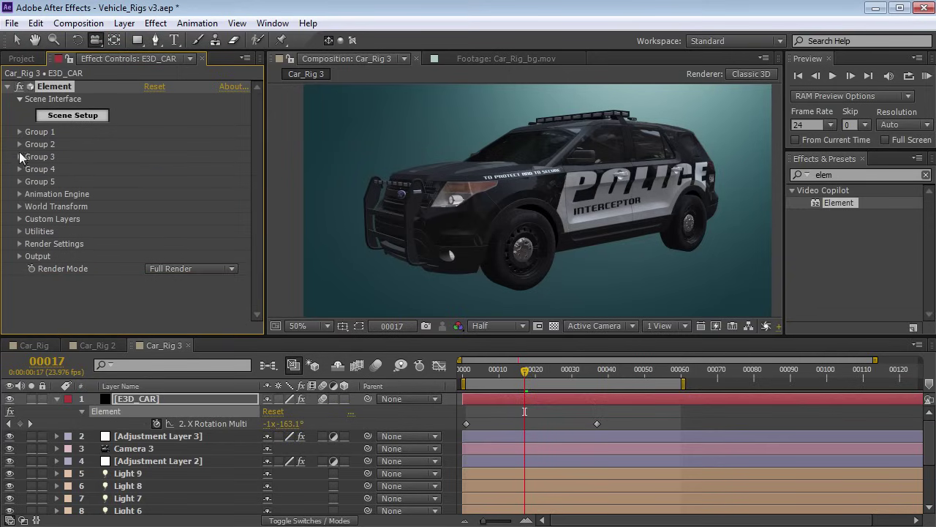
click(19, 156)
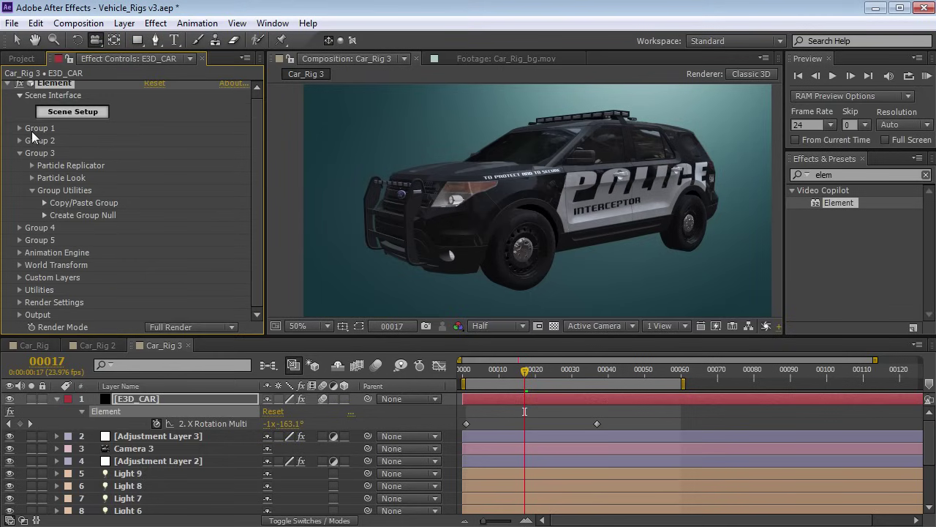
click(33, 178)
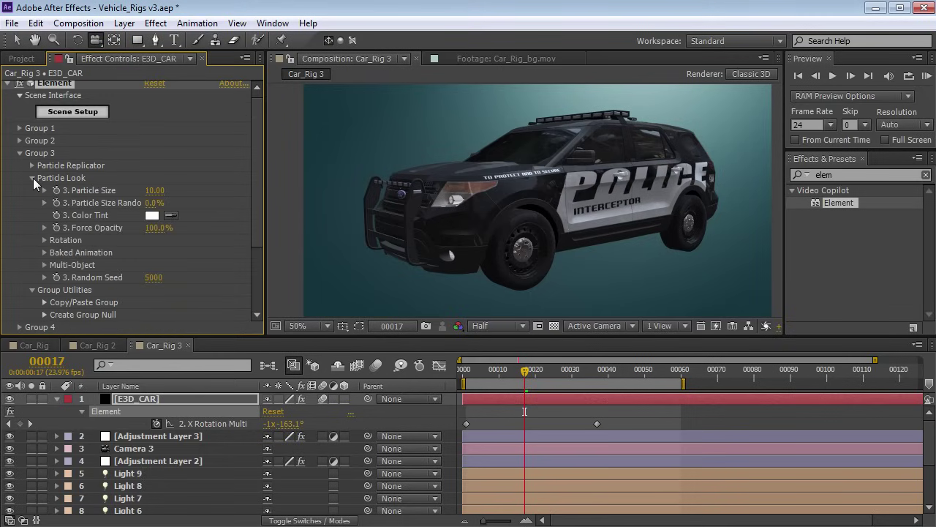
scroll(253, 230, down, 1)
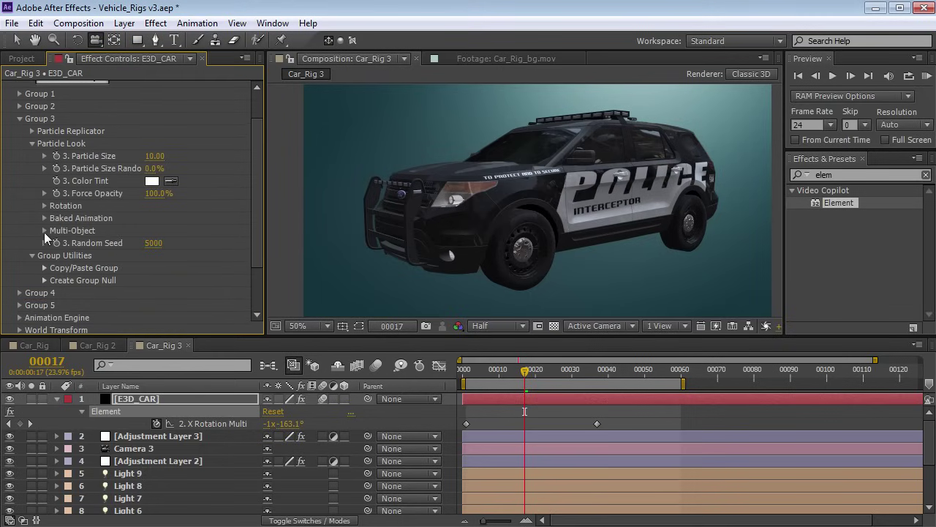
click(44, 230)
click(148, 243)
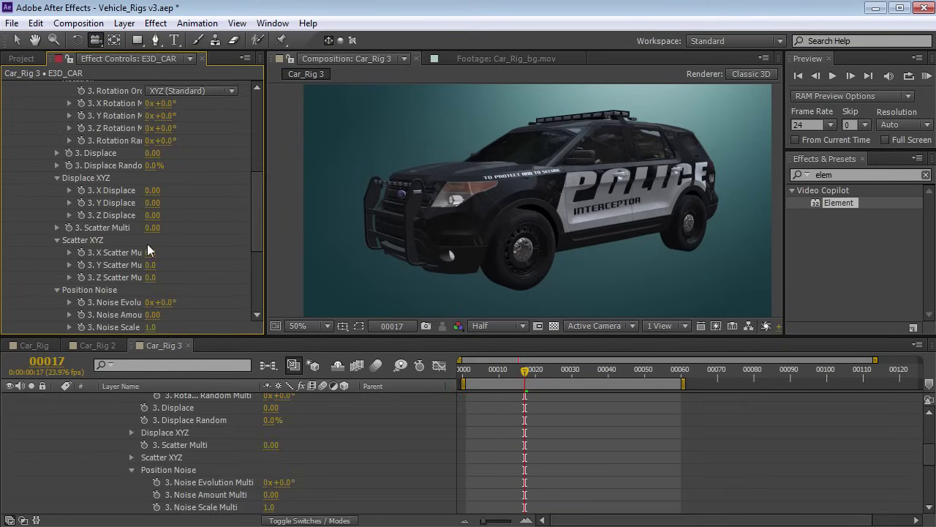
scroll(261, 229, up, 5)
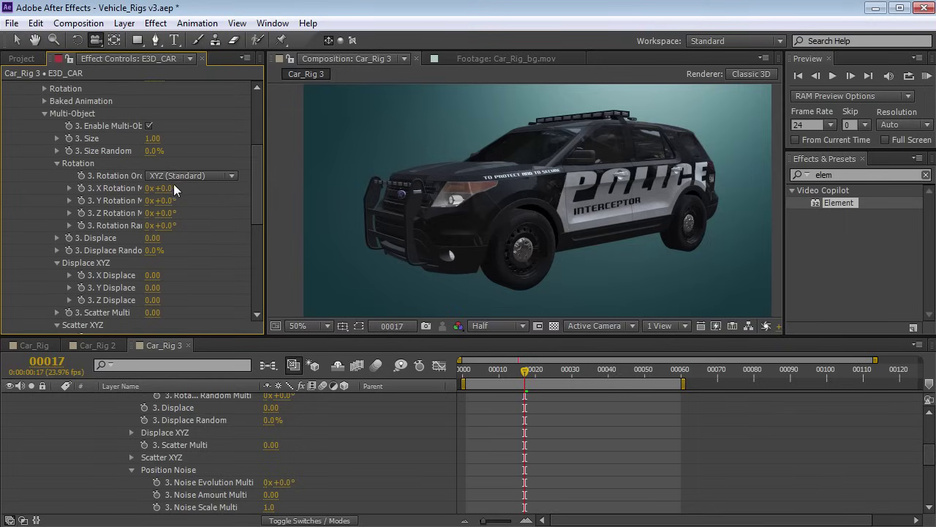
- Link group 3's X Rotation Multi to group 2's X Rotation Multi with an expression
drag(156, 180, 101, 177)
drag(344, 336, 330, 276)
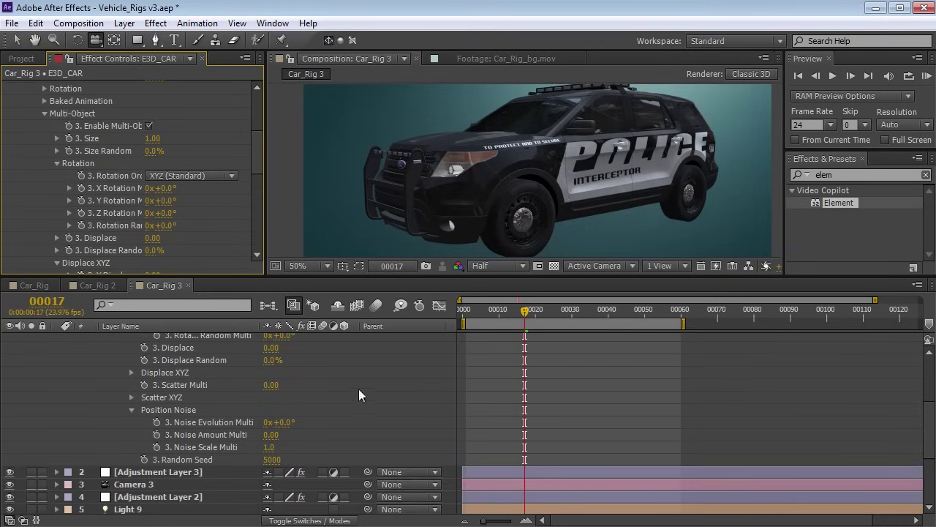
scroll(334, 393, up, 5)
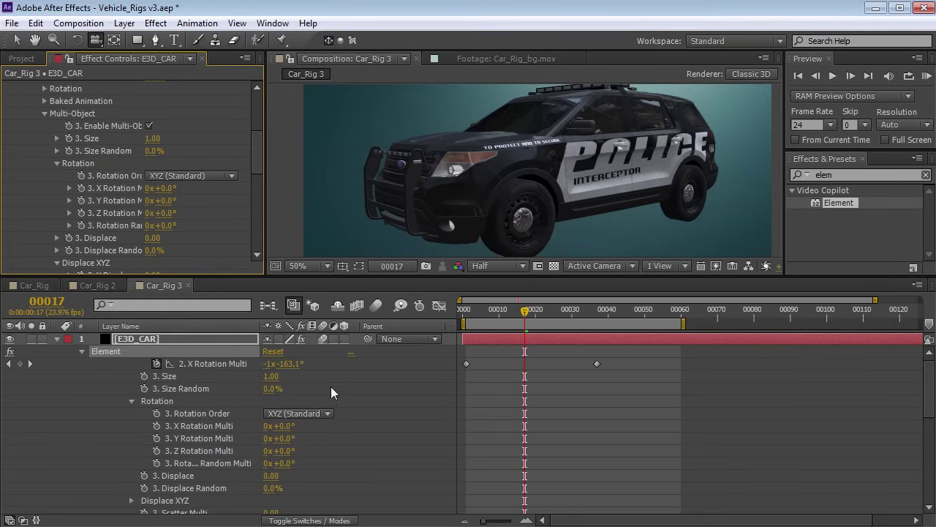
alt+click(81, 189)
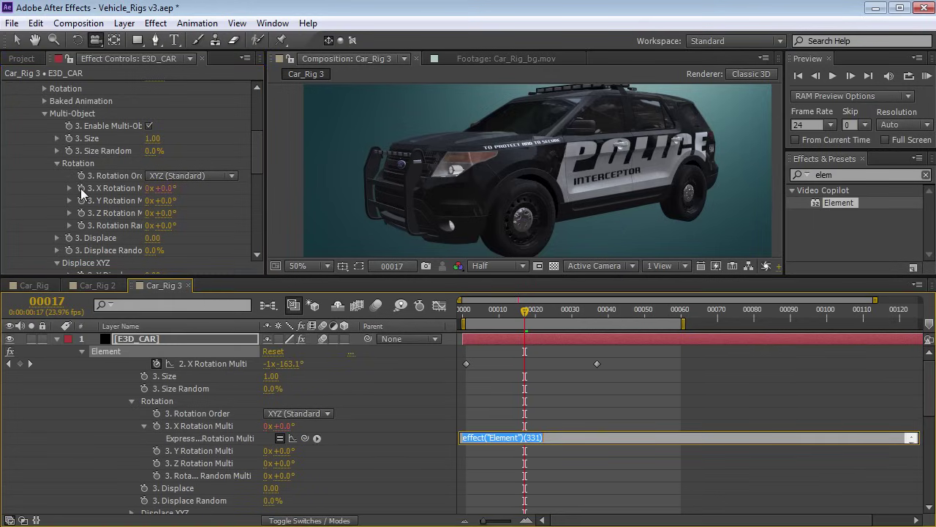
drag(254, 396, 221, 365)
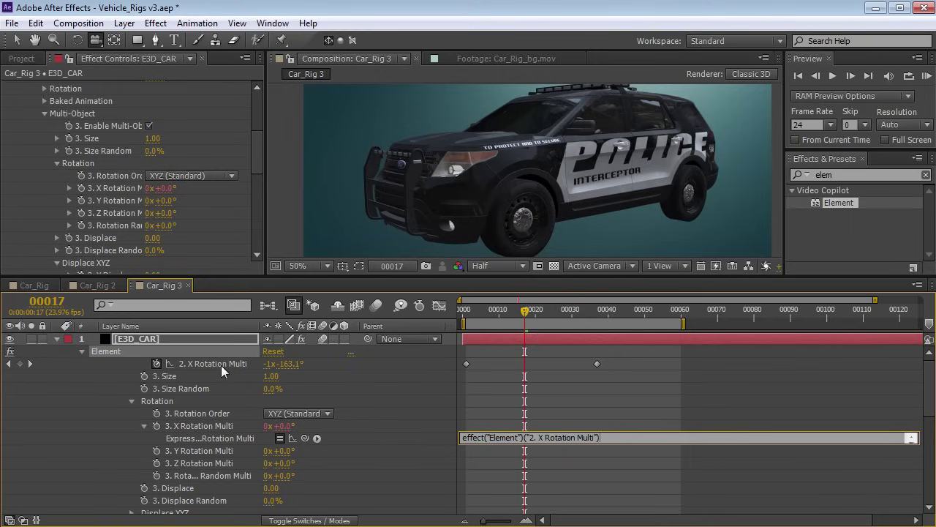
click(439, 409)
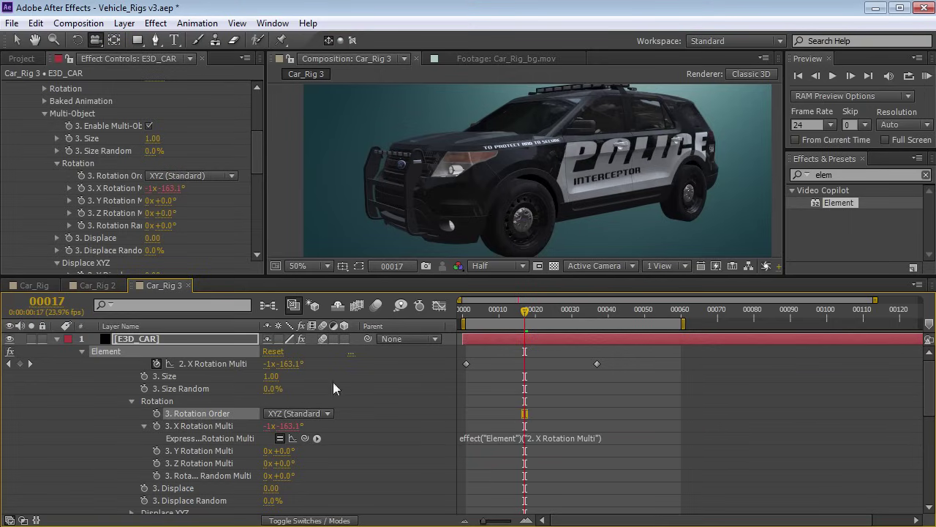
- Scrub through the opening frames to check that the front and rear wheels roll together
click(180, 364)
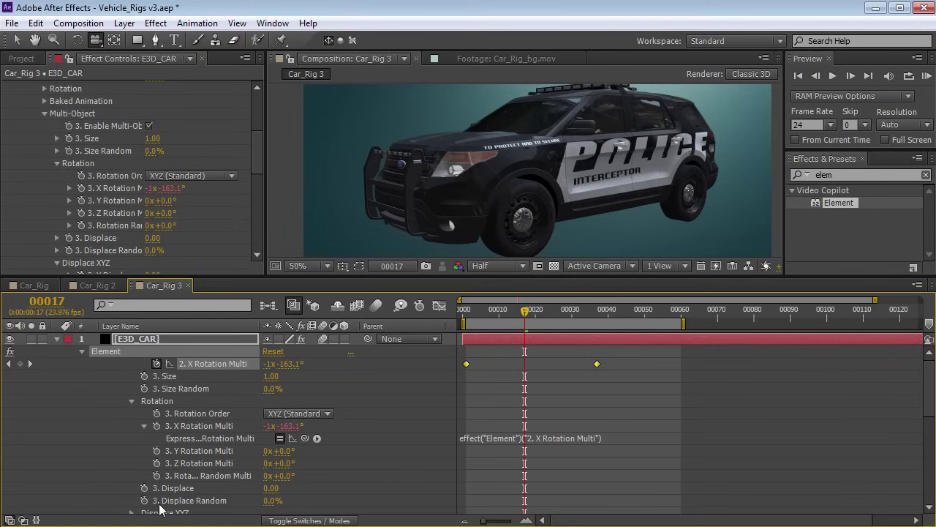
key(F2)
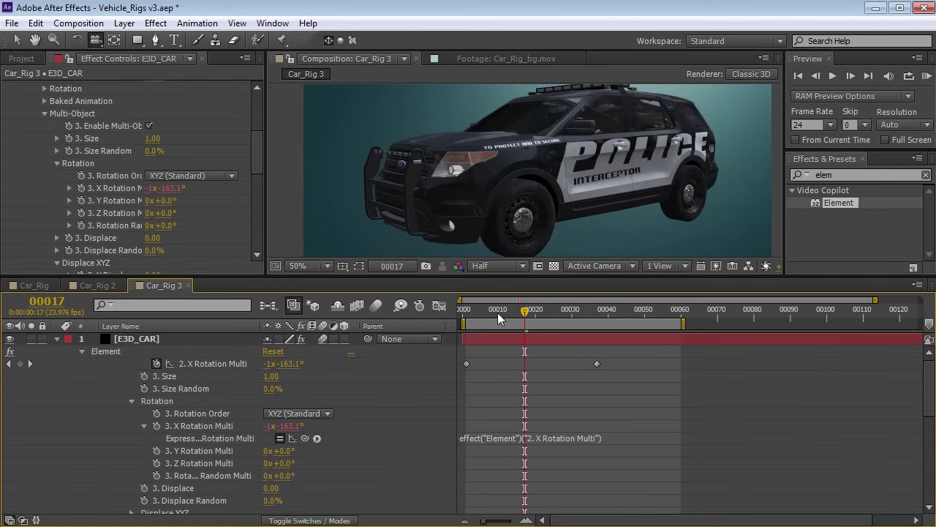
mouse_move(541, 320)
mouse_down()
mouse_move(552, 320)
mouse_move(513, 327)
mouse_move(554, 324)
mouse_move(506, 334)
mouse_move(555, 328)
mouse_move(534, 332)
mouse_up()
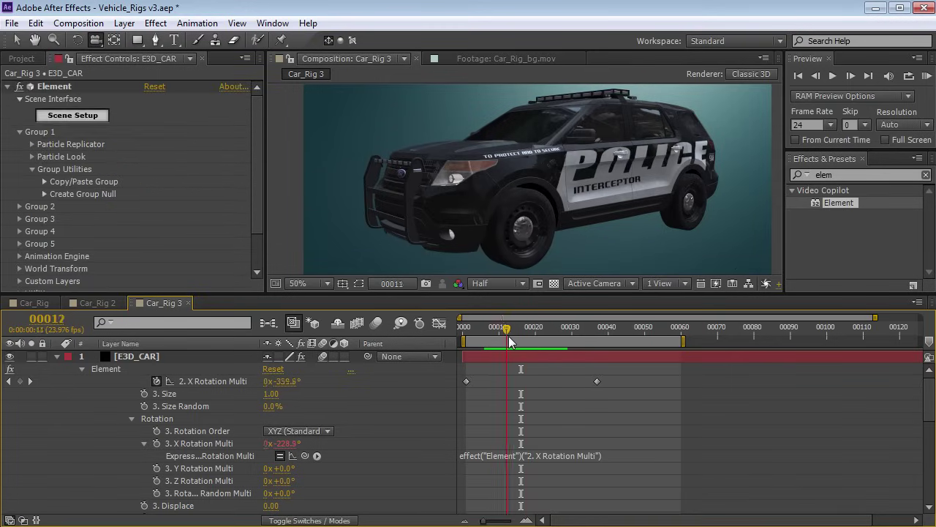
drag(510, 336, 531, 334)
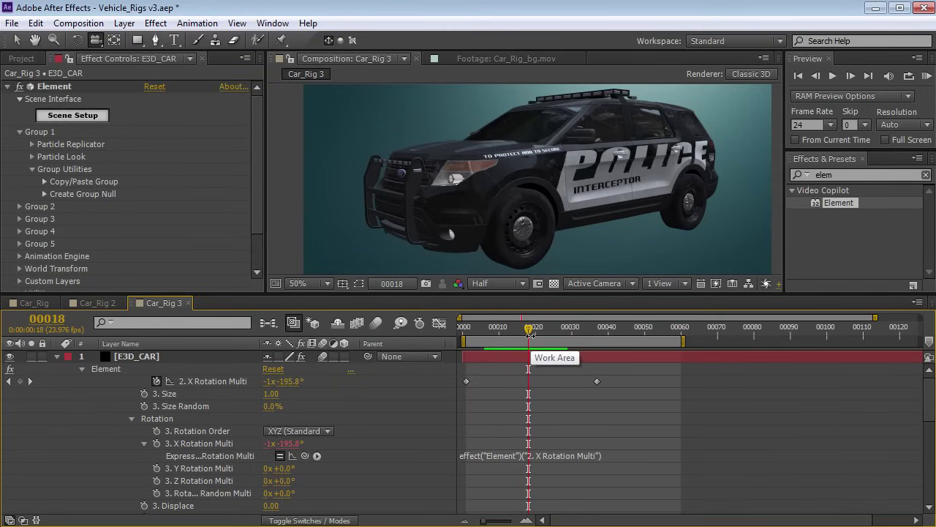
- Try shifting the whole car with World Position XY in the World Transform settings, and undo the shift
click(19, 132)
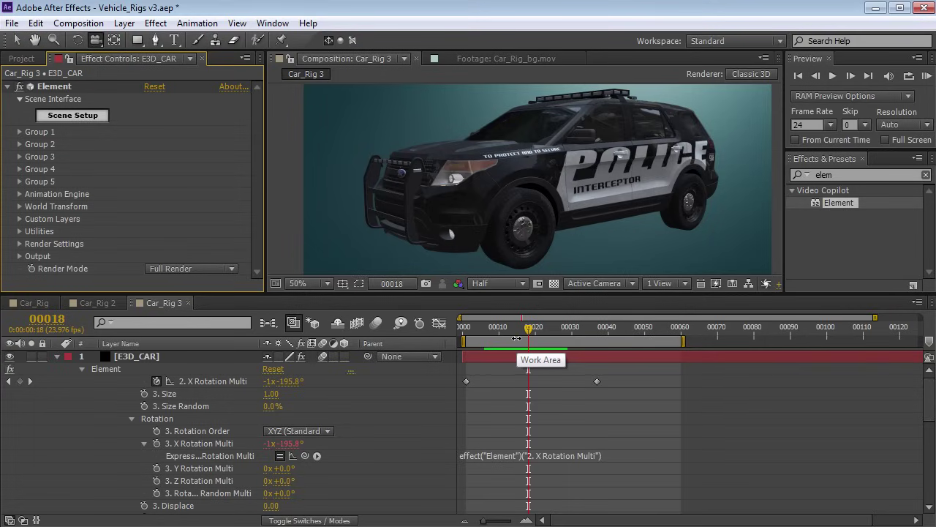
click(19, 206)
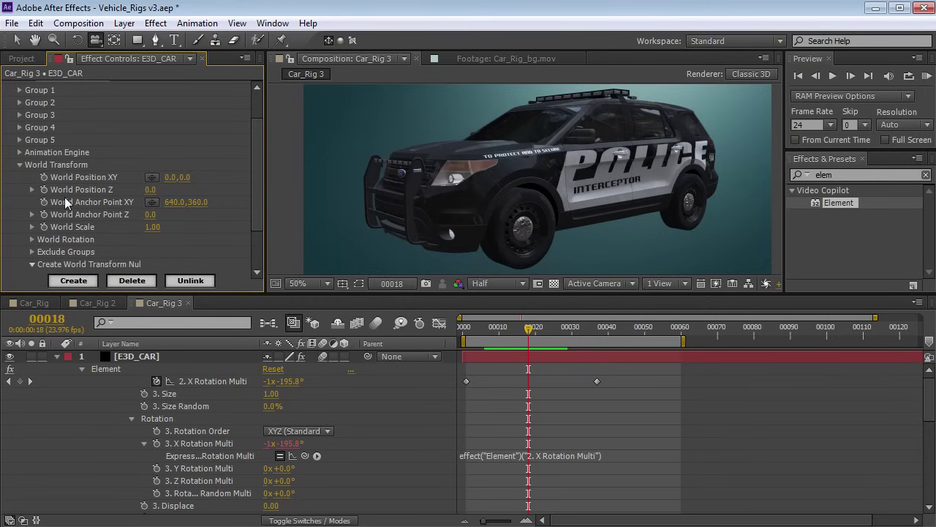
drag(174, 187, 224, 185)
drag(528, 329, 523, 331)
key(ctrl+z)
- Try turning the whole car with Y Rotation World, undo the recent changes, and collapse World Transform
click(31, 239)
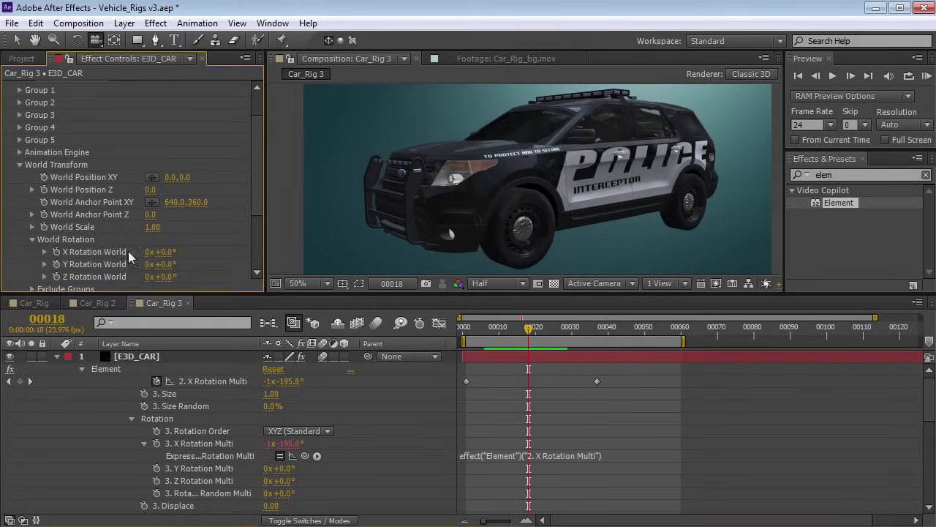
drag(170, 269, 194, 268)
click(501, 329)
key(ctrl+z)
key(ctrl+z)
key(ctrl+z)
key(ctrl+z)
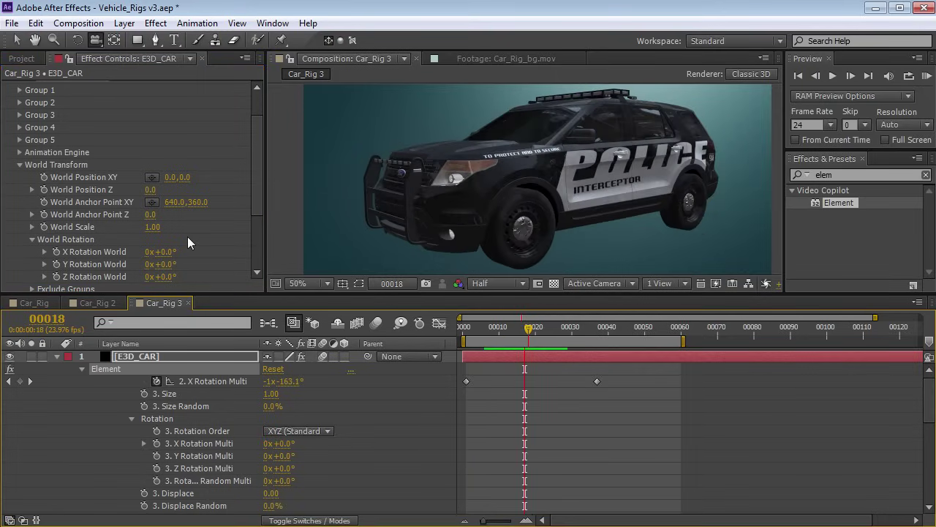
drag(258, 196, 258, 192)
scroll(258, 192, up, 1)
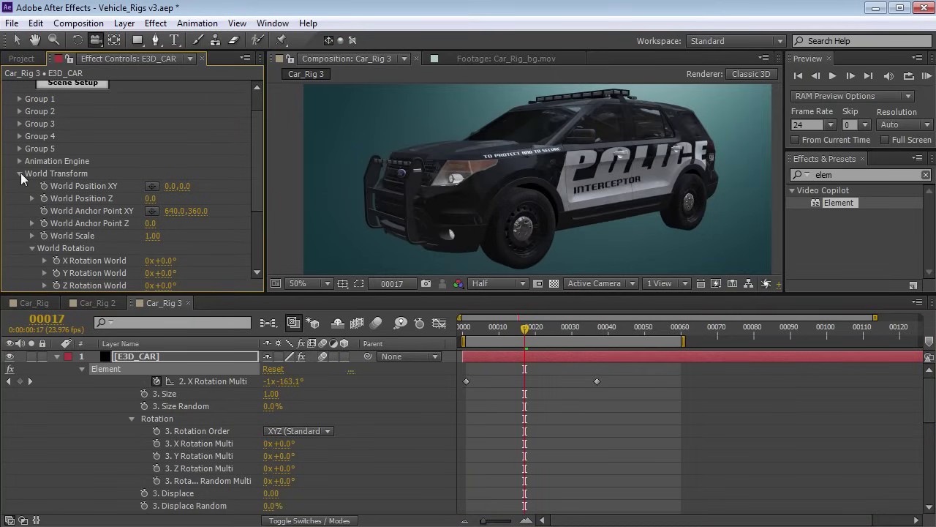
click(20, 174)
- Create a group null for group 1 from its Group Utilities
click(19, 132)
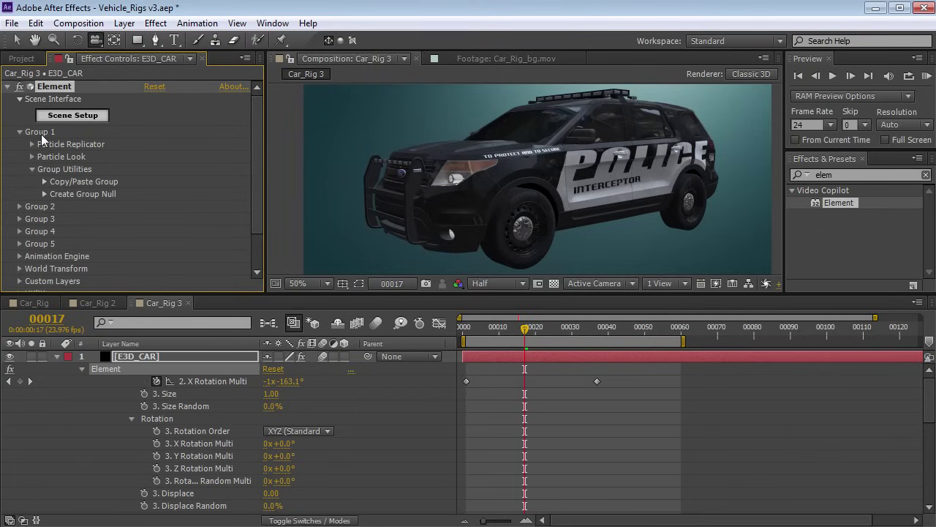
click(44, 194)
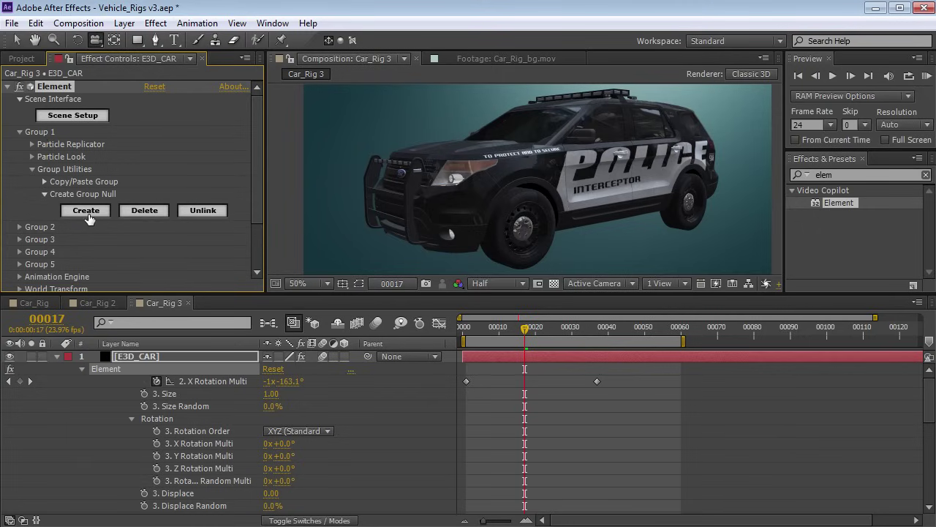
click(88, 212)
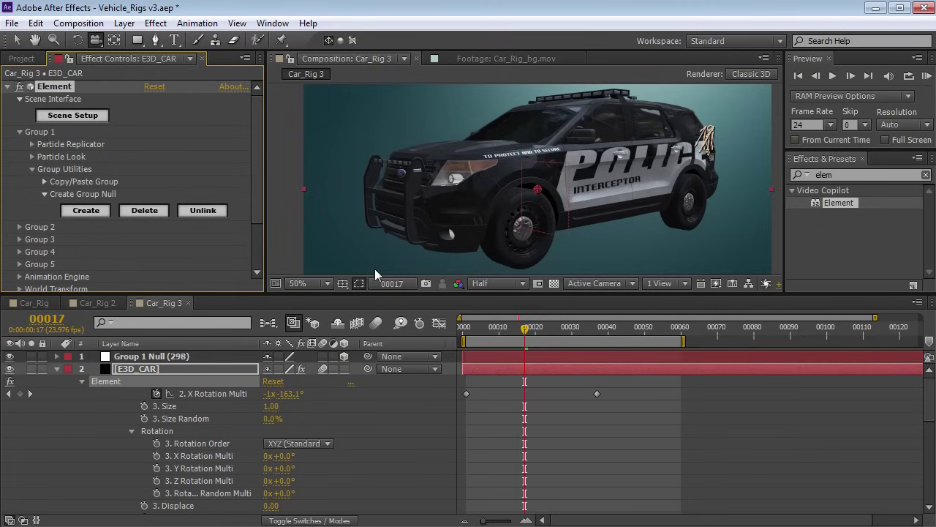
- Try moving the group 1 null to see how it affects the car body, and undo the move
drag(553, 219, 548, 198)
click(159, 358)
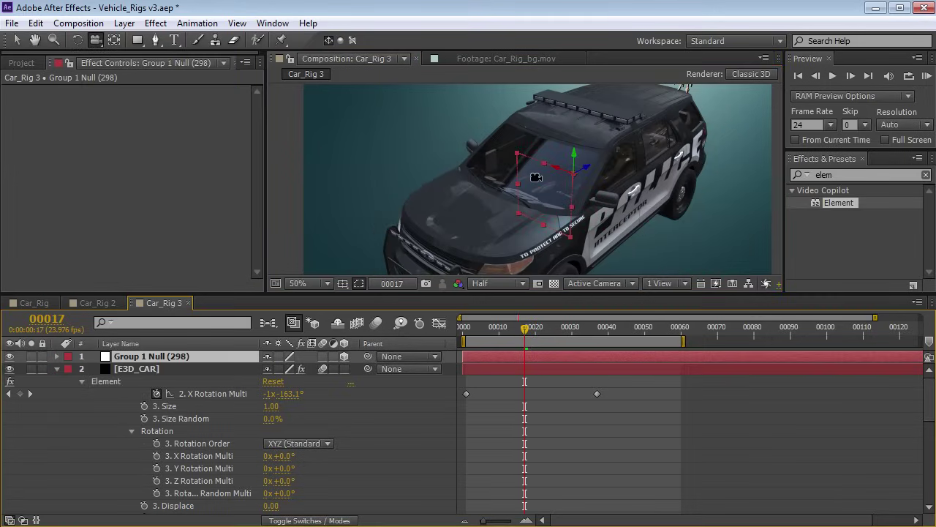
key(v)
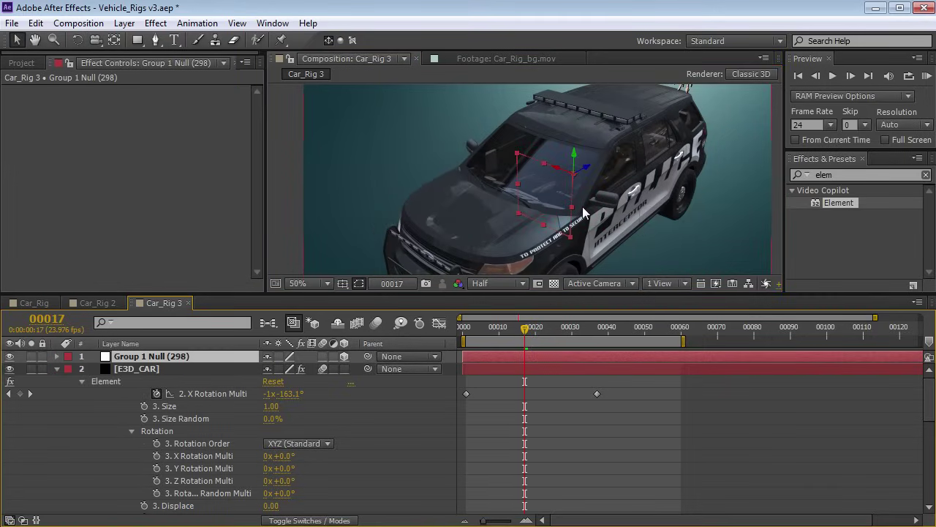
key(c)
drag(586, 226, 526, 159)
key(v)
drag(545, 205, 586, 183)
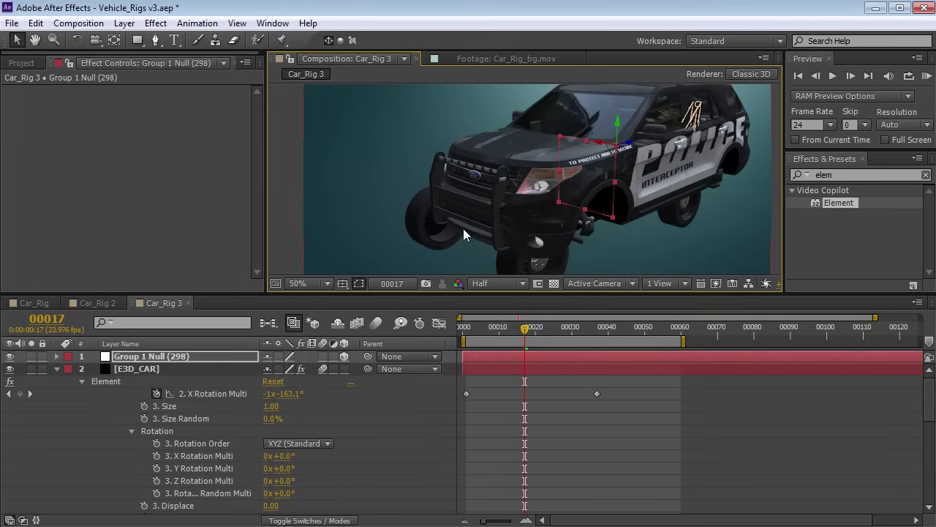
key(ctrl+z)
- Select the E3D_CAR layer again and create a group null for group 2
click(139, 370)
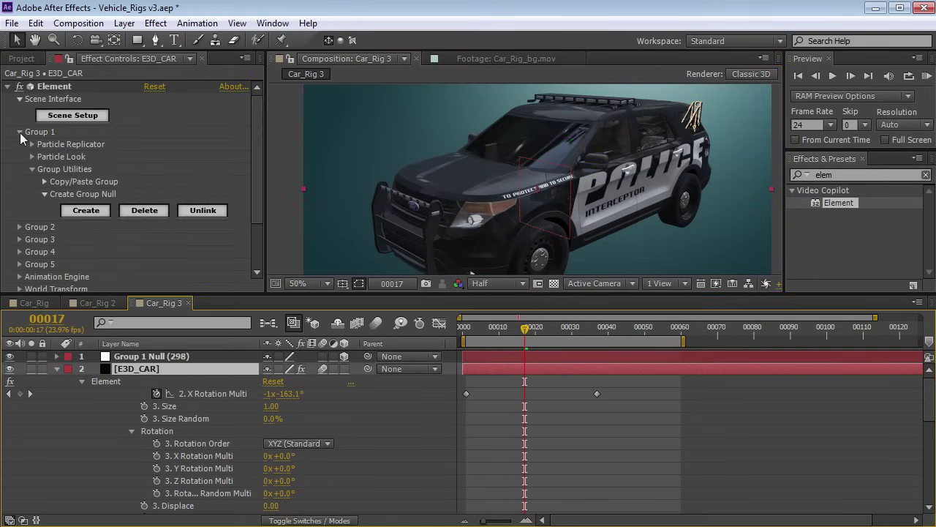
click(20, 133)
click(20, 145)
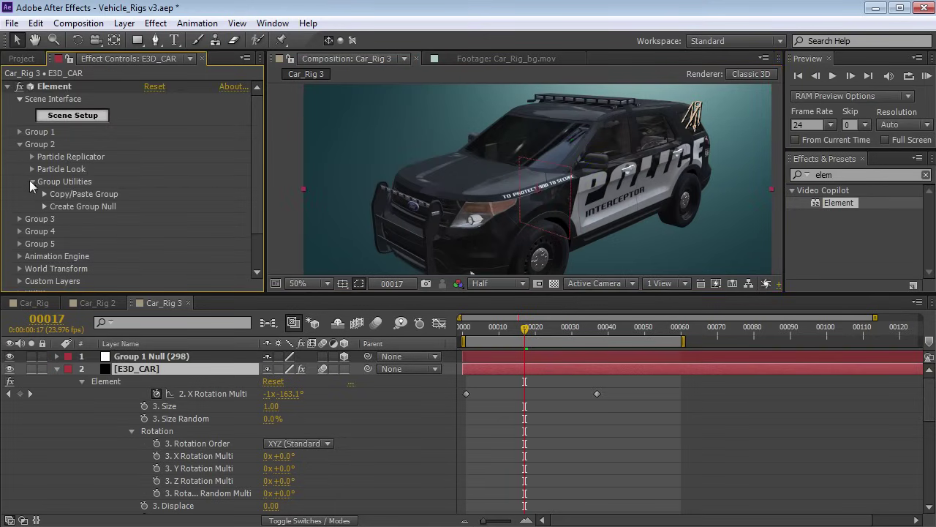
click(43, 206)
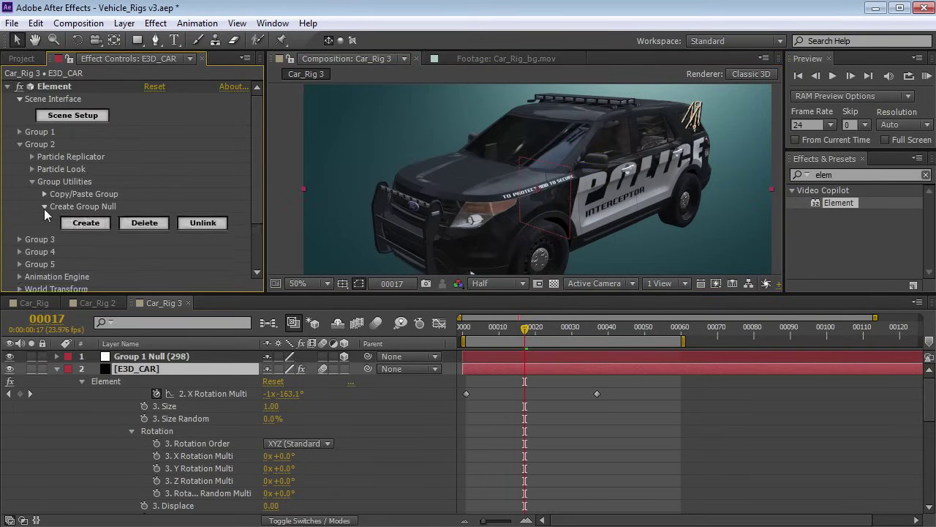
click(95, 226)
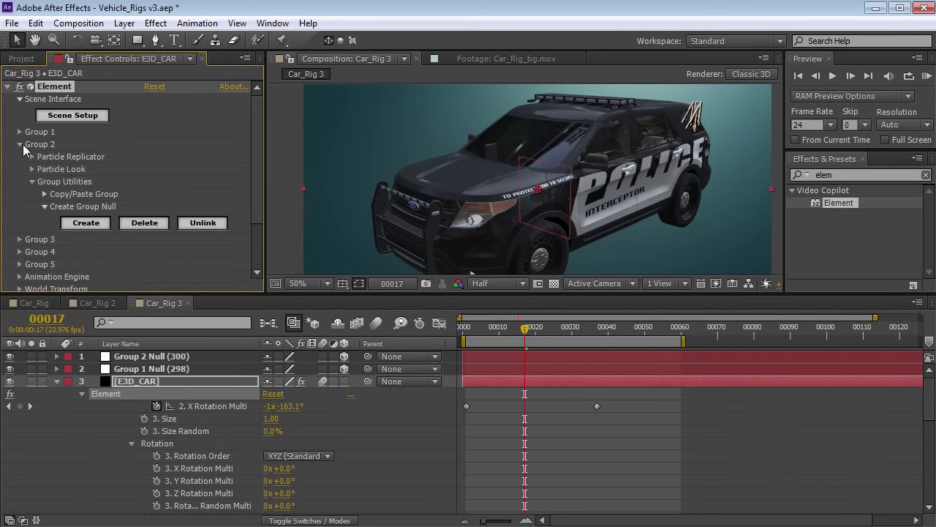
- Create a group null for group 3 from its Group Utilities and collapse the group's settings
click(20, 145)
click(20, 156)
click(31, 112)
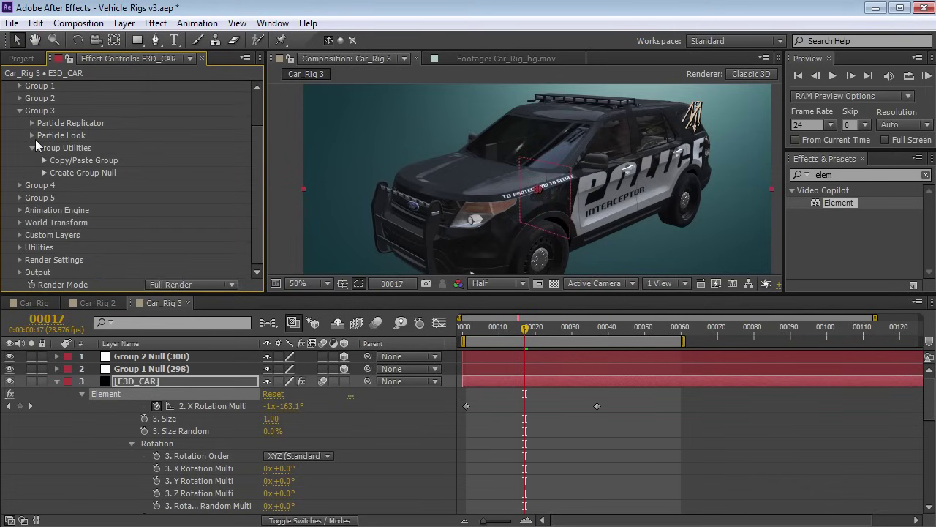
click(44, 173)
click(85, 189)
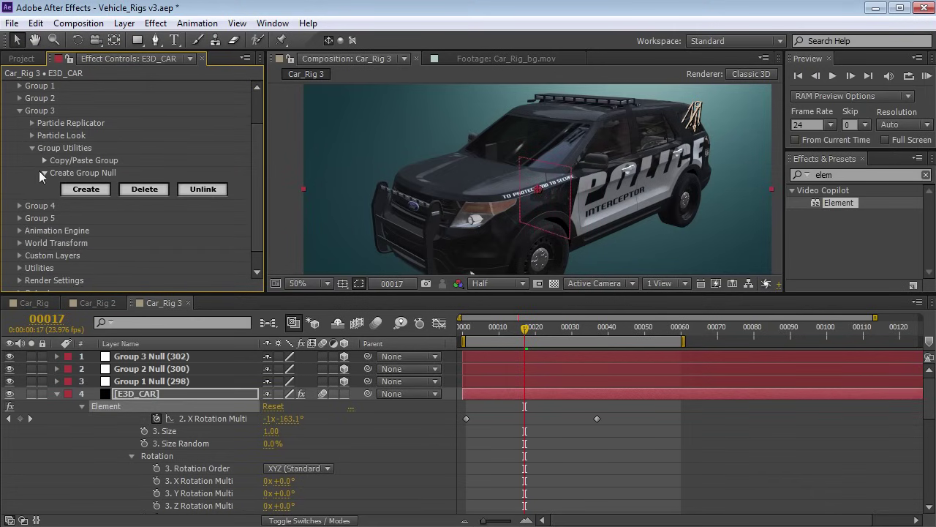
click(41, 173)
click(21, 123)
- Rename the group 2 null as Front Wheels and the group 3 null as Back Wheels
click(163, 368)
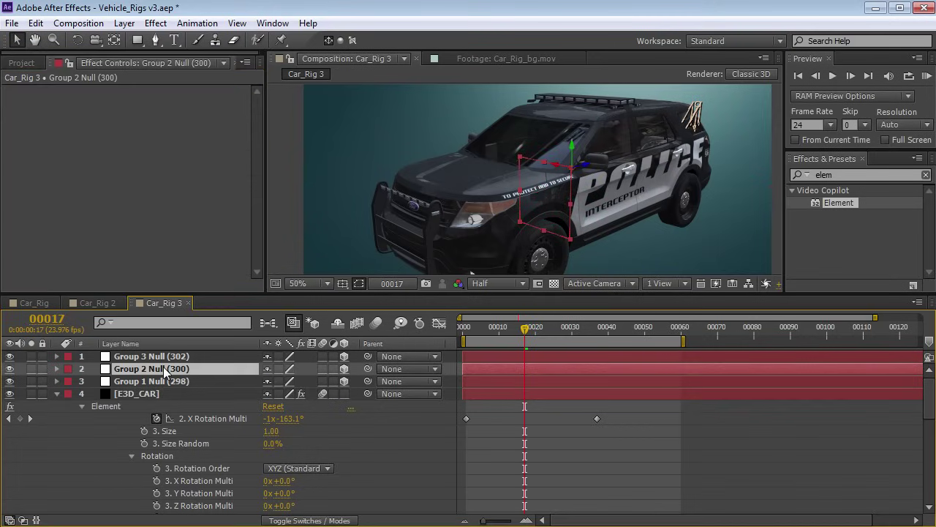
key(Return)
text(Front Wheels)
key(Return)
click(157, 356)
key(Return)
text(Back Wheels)
key(Return)
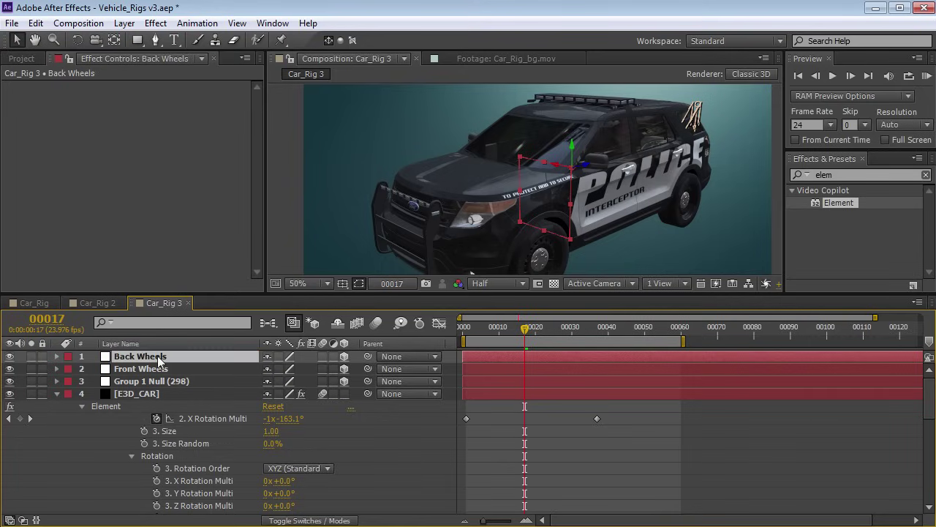
- Rename the group 1 null as Car
click(141, 381)
key(Return)
text(Car)
key(Return)
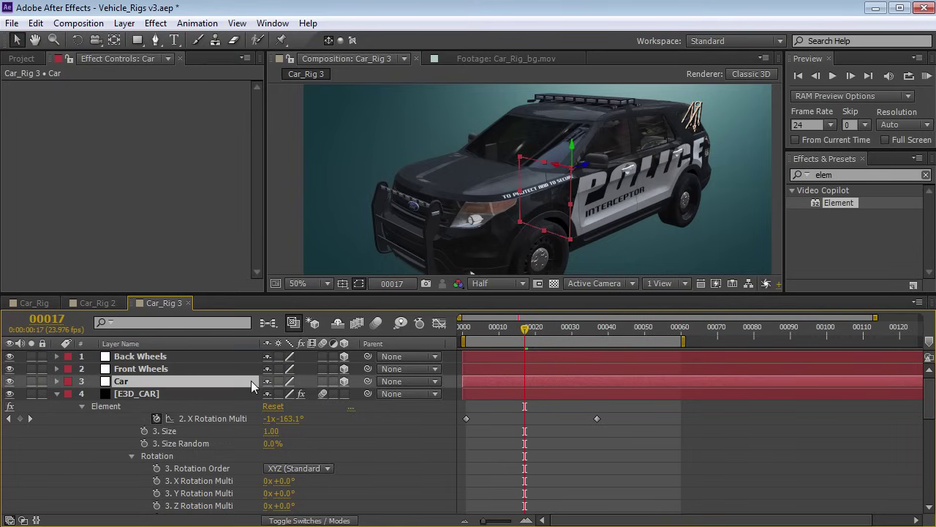
- Parent the Back Wheels and Front Wheels nulls to the Car null
click(168, 357)
shift+click(157, 368)
drag(368, 359, 126, 386)
- Try moving the Car null to check that both wheel nulls follow, and enlarge the composition view
drag(544, 191, 611, 151)
key(w)
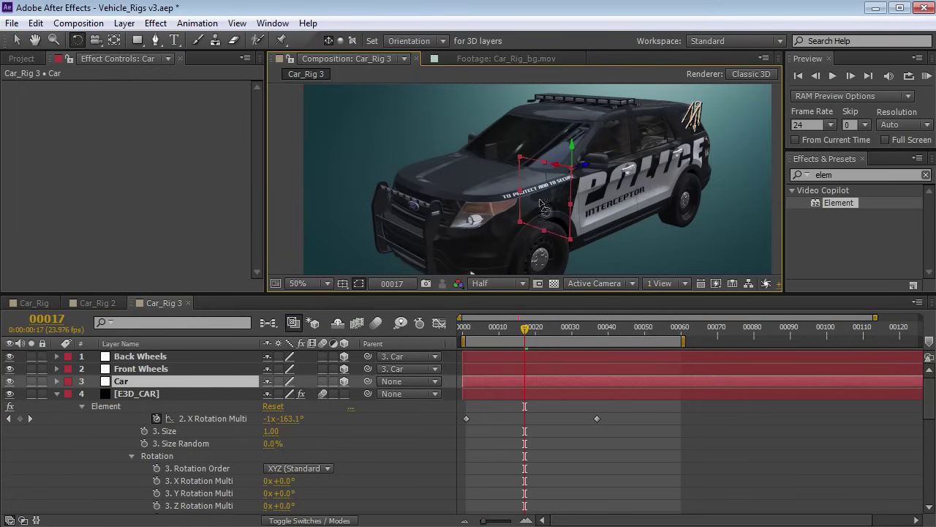
drag(474, 292, 474, 356)
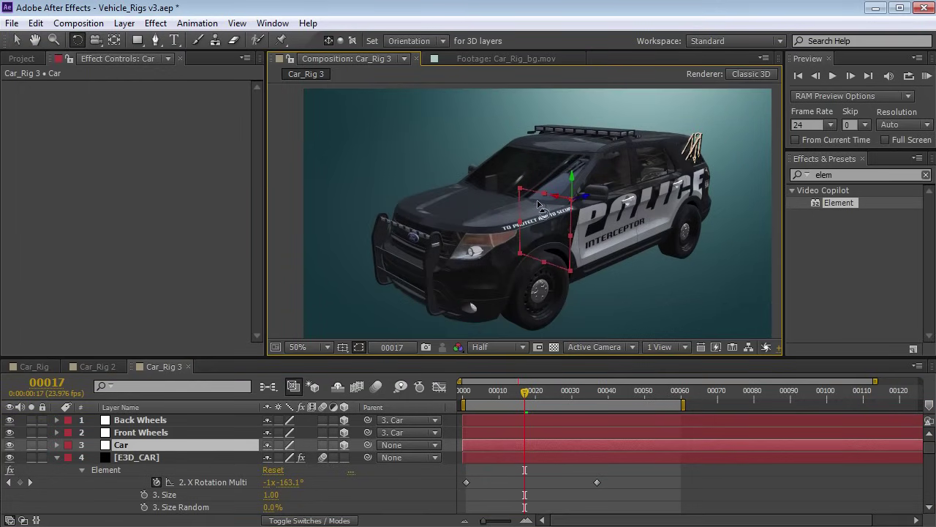
- Keyframe the Car null's Position from frame 1 to about frame 37 so the car drives forward along its Z axis, and scrub the motion
key(v)
key(Page_Down)
key(p)
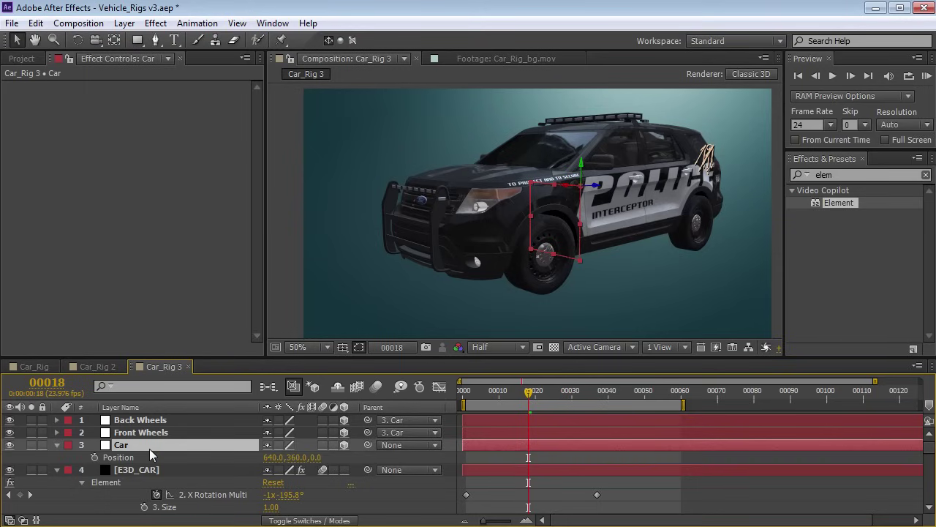
click(95, 456)
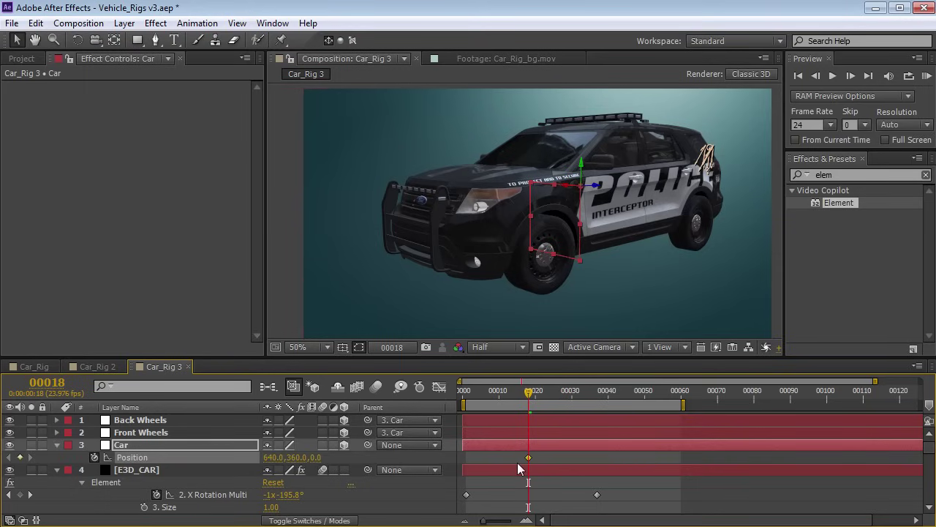
drag(483, 464, 592, 467)
drag(534, 395, 498, 392)
drag(594, 189, 621, 182)
drag(495, 457, 467, 457)
drag(475, 390, 598, 407)
- Apply Easy Ease to the end keyframes of Car Position and 2. X Rotation Multi, and move them to frame 28
drag(610, 455, 588, 511)
key(F9)
mouse_move(574, 396)
mouse_down()
mouse_move(604, 395)
mouse_move(561, 407)
mouse_move(580, 402)
mouse_move(571, 406)
mouse_up()
drag(604, 453, 567, 500)
- Preview the car's eased drive and wheel roll from about frame 14
drag(571, 397, 514, 395)
key(space)
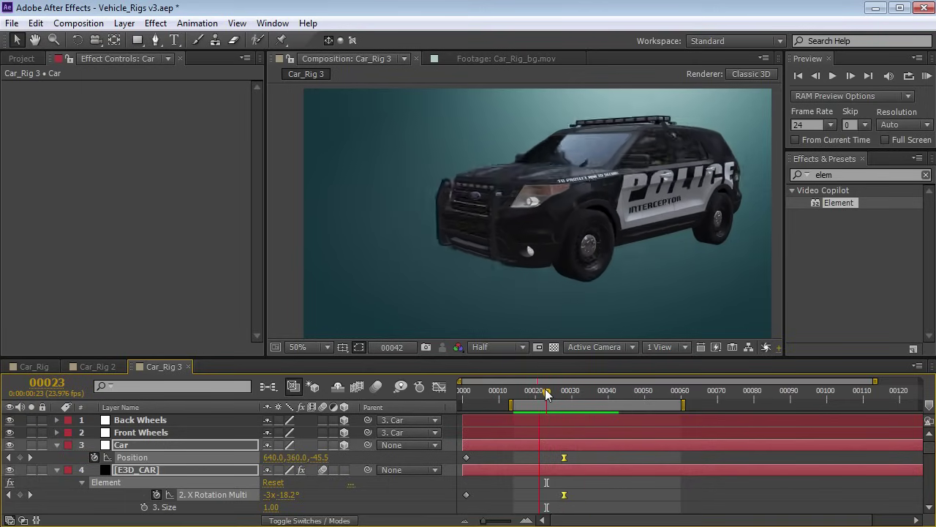
key(space)
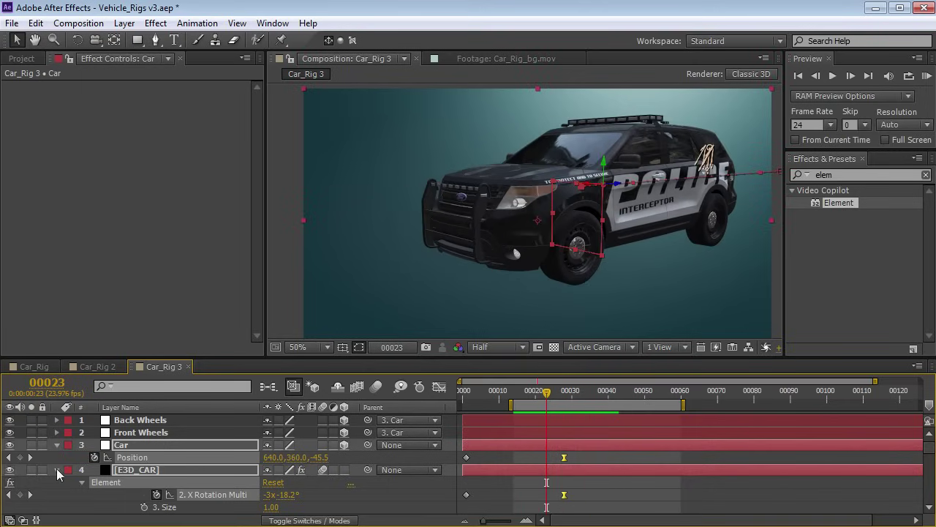
- Open Group 1's Particle Look rotation settings on E3D_CAR, test the car's X Rotation Particle tilt, and enable keyframing for it
click(57, 469)
click(19, 132)
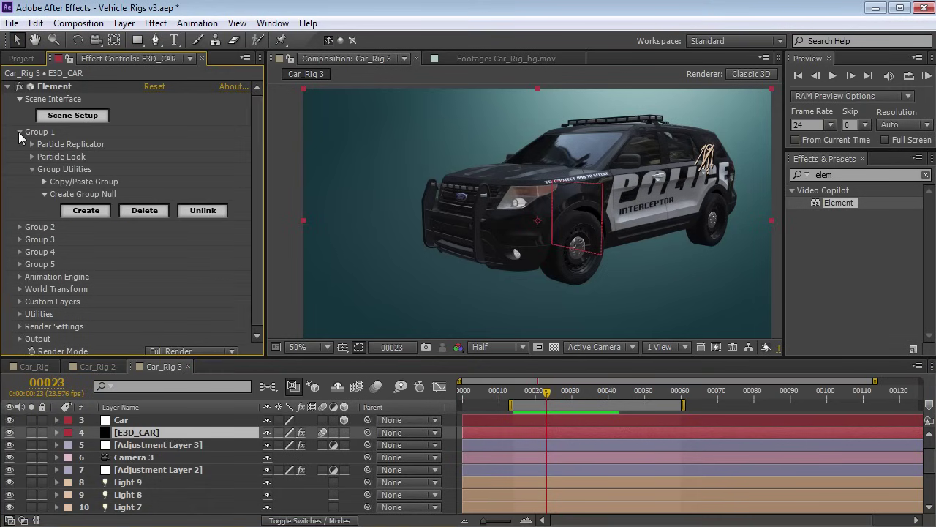
click(32, 157)
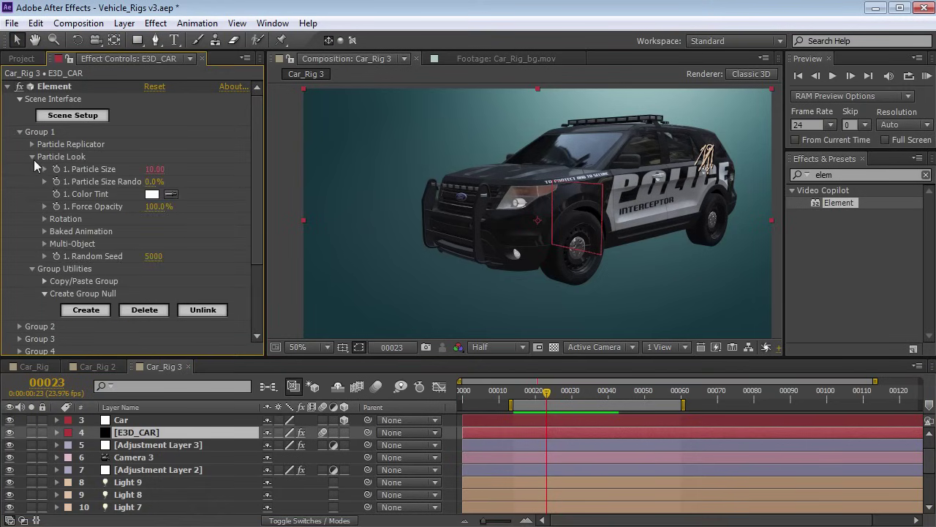
click(44, 219)
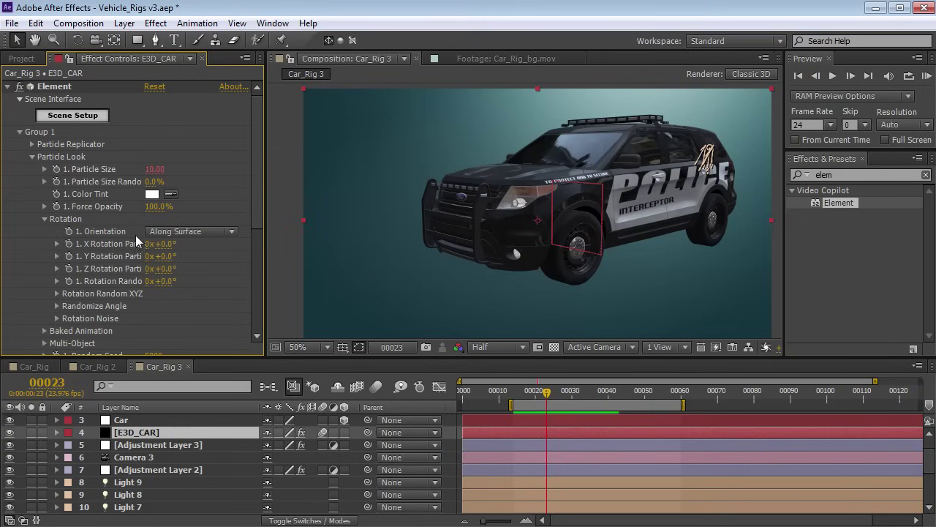
drag(162, 243, 170, 247)
drag(547, 393, 575, 395)
click(69, 243)
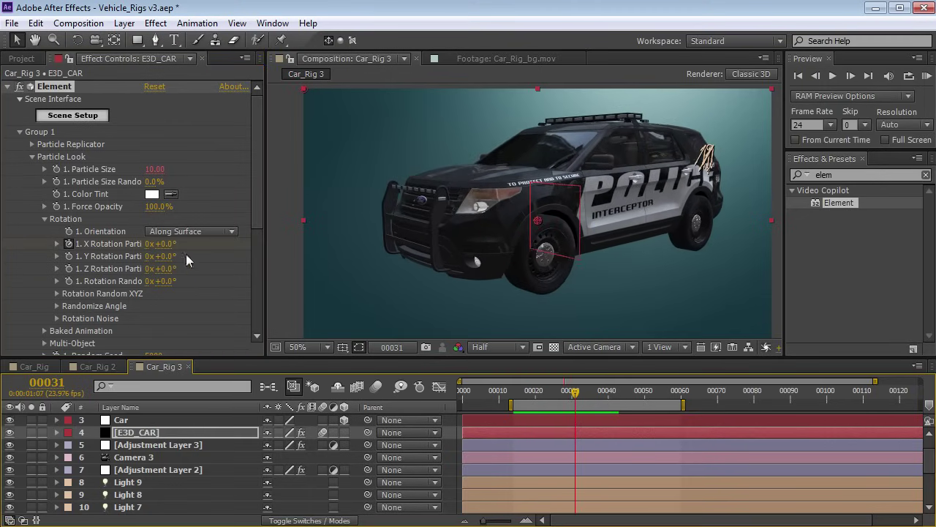
- Keyframe X Rotation Particle to a slight negative tilt at frame 31 and back to 0 at frame 36
drag(169, 244, 164, 244)
drag(575, 395, 593, 395)
click(165, 245)
text(0)
key(Return)
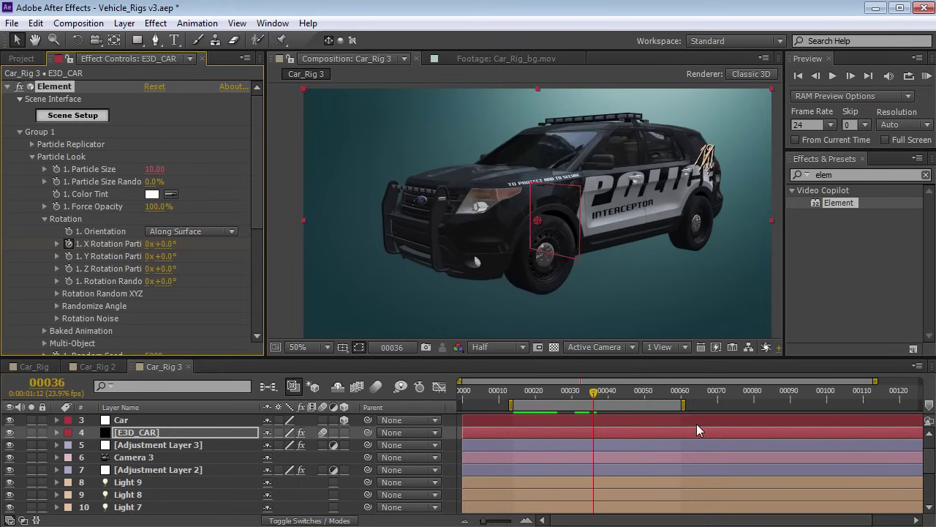
- Reveal E3D_CAR's keyframed properties in the timeline and magnify the X Rotation Particle keyframes
key(u)
drag(632, 486, 624, 417)
drag(636, 504, 645, 478)
key(=)
drag(571, 463, 599, 468)
click(527, 394)
click(504, 439)
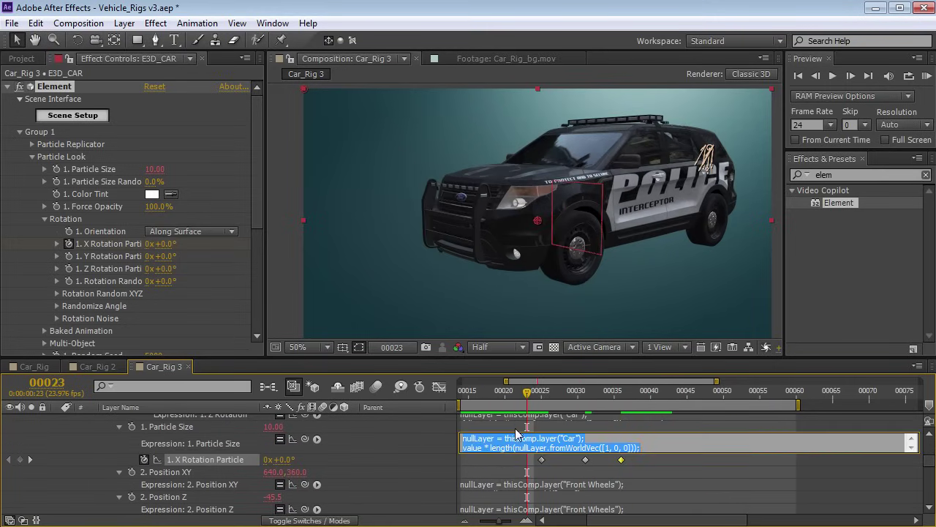
click(487, 459)
- Retime X Rotation Particle to start near frame 19 and dip at frame 26, and apply Easy Ease to its start and end keyframes
drag(529, 395, 636, 413)
key(-)
drag(548, 394, 554, 397)
mouse_move(561, 459)
mouse_down()
mouse_move(543, 462)
mouse_move(565, 460)
mouse_up()
drag(542, 401, 607, 408)
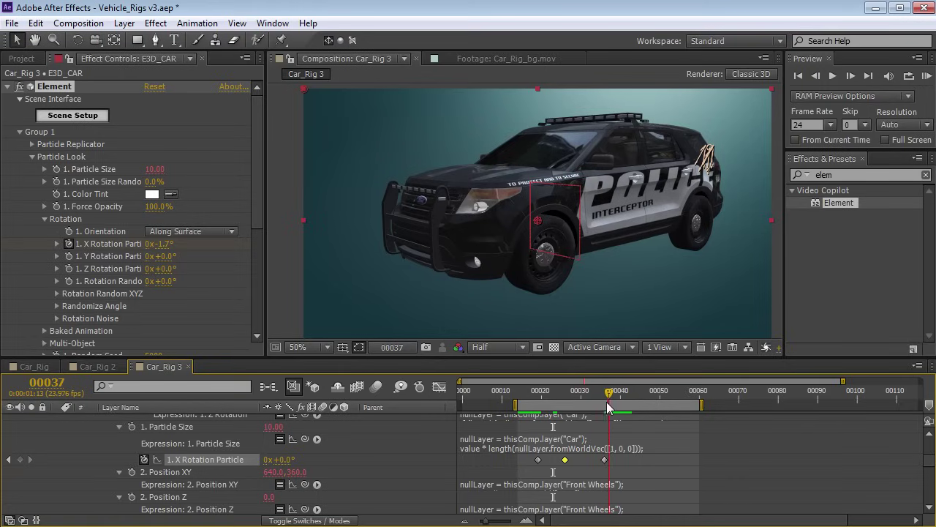
right_click(606, 461)
drag(580, 390, 628, 408)
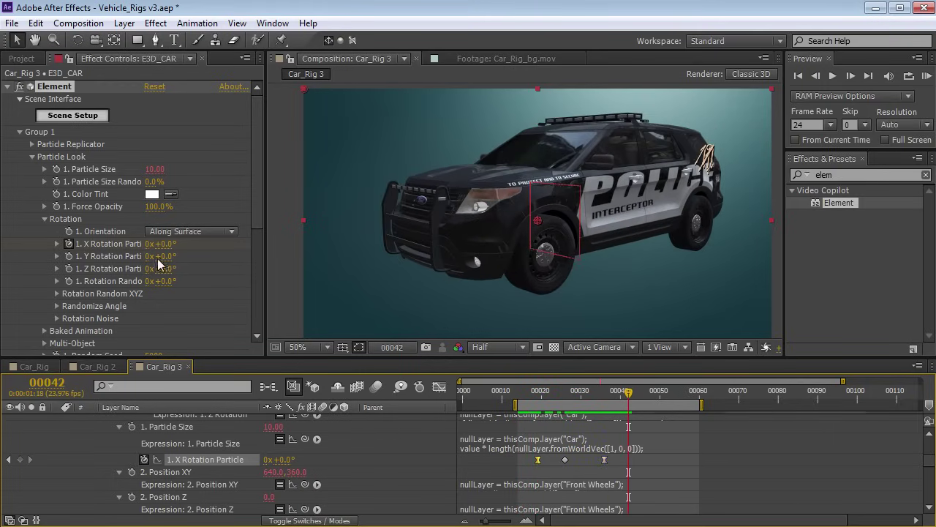
- Add a rebound to X Rotation Particle with a slight positive tilt at frame 42 and 0 at frame 48
drag(161, 244, 183, 244)
click(644, 394)
drag(645, 395, 652, 395)
click(166, 244)
text(0)
key(Return)
drag(548, 399, 605, 404)
- In the Graph Editor, remove the X Rotation Particle keyframe at frame 36 and smooth the dip keyframe at frame 26
click(191, 460)
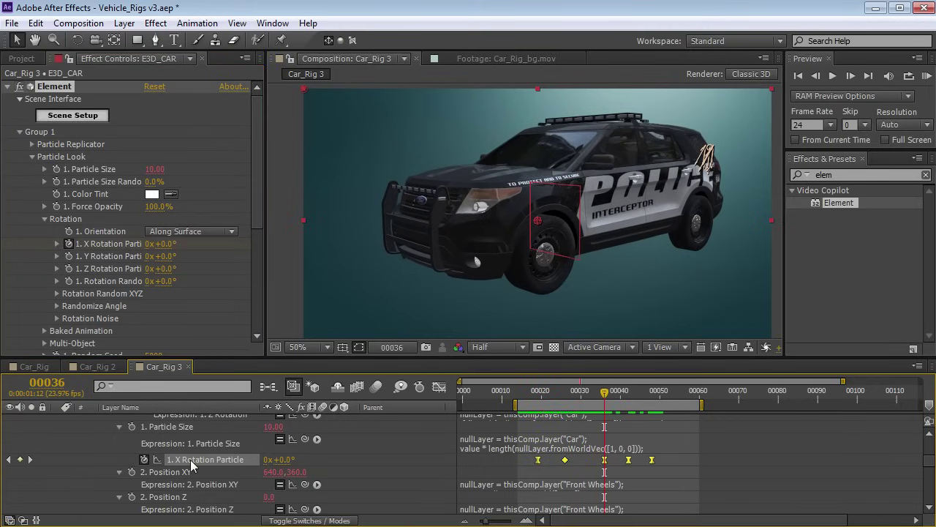
click(439, 386)
drag(605, 393, 609, 394)
click(602, 447)
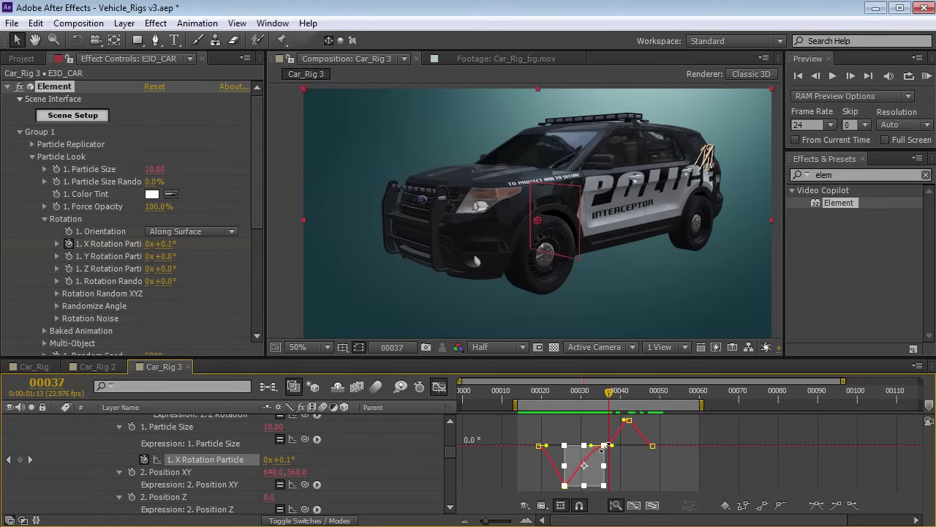
click(553, 395)
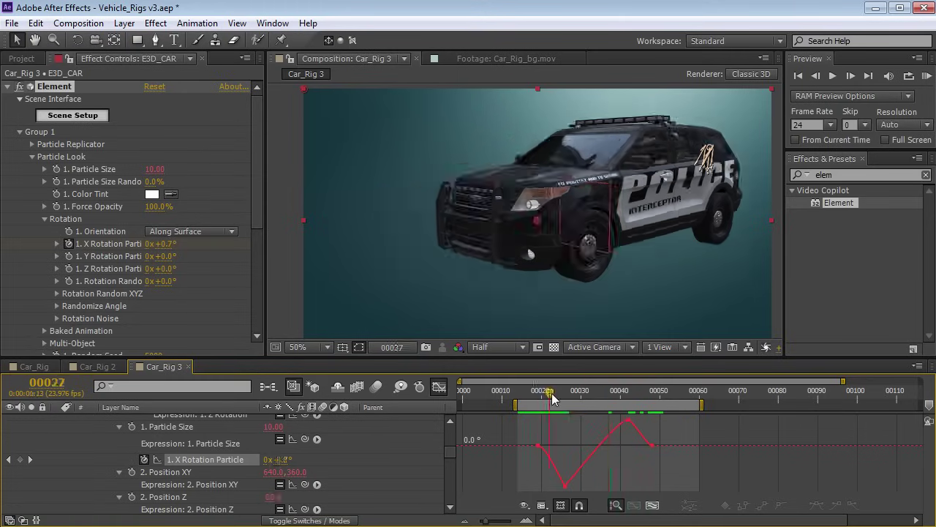
drag(553, 395, 569, 395)
click(565, 485)
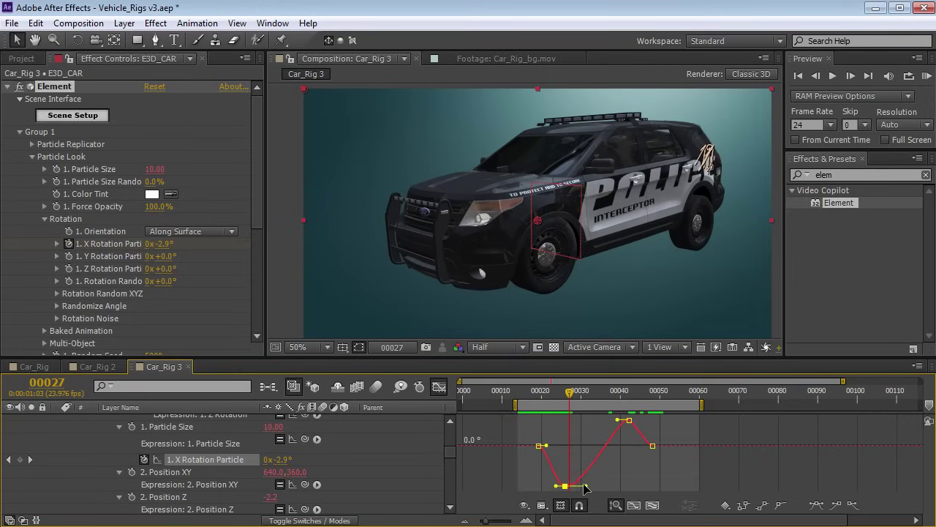
- Move the rebound peak of the X Rotation Particle curve earlier to about frame 36, lower it, and scrub the motion
drag(629, 420, 609, 423)
drag(545, 399, 628, 413)
key(k)
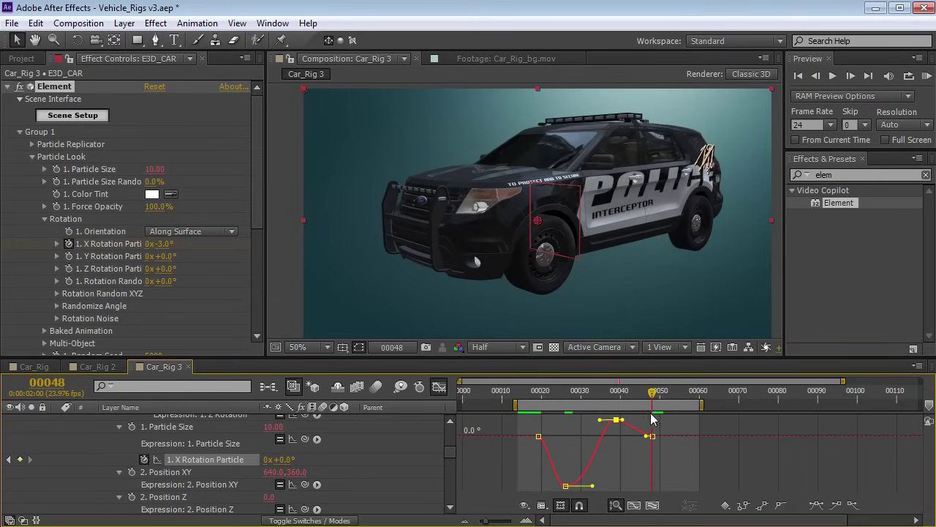
drag(618, 423, 614, 431)
drag(607, 433, 607, 432)
mouse_move(574, 395)
mouse_down()
mouse_move(589, 395)
mouse_move(564, 399)
mouse_up()
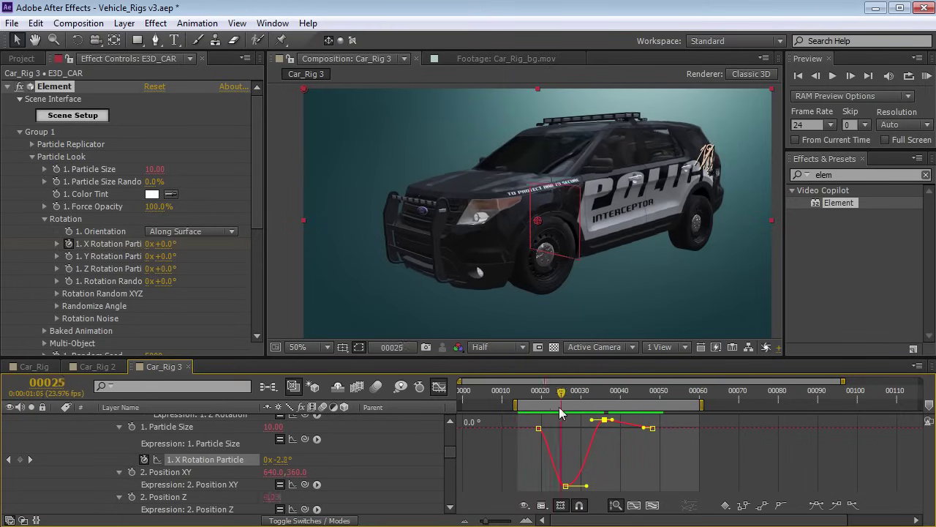
- Move the X Rotation Particle dip to frame 25 at about -2.2° and smooth the ease into the frame 48 keyframe
drag(566, 485, 568, 475)
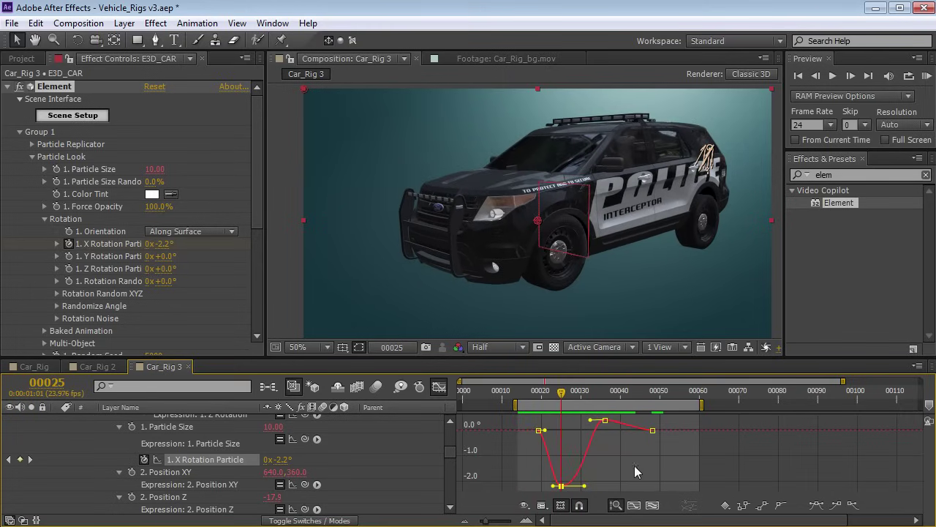
drag(543, 395, 565, 395)
click(652, 430)
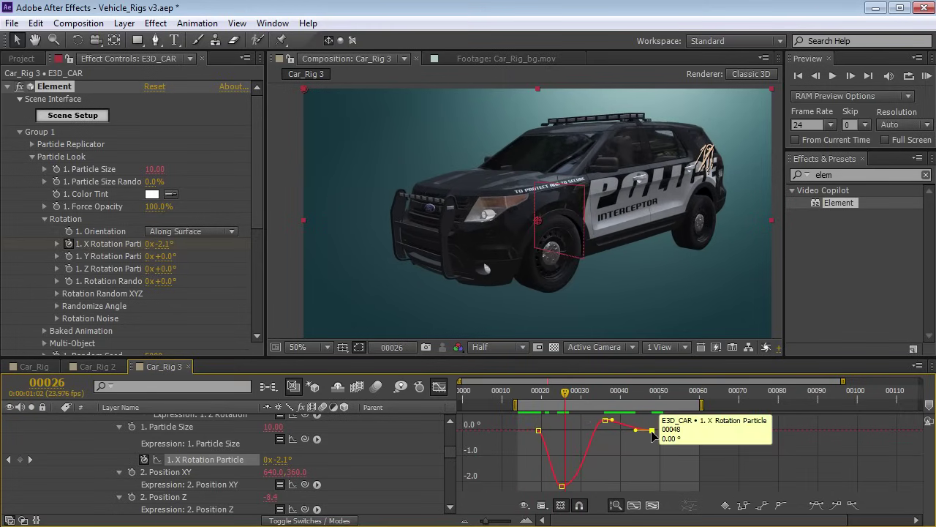
- Preview the car body's braking tilt together with its forward drive
drag(529, 392, 604, 404)
key(space)
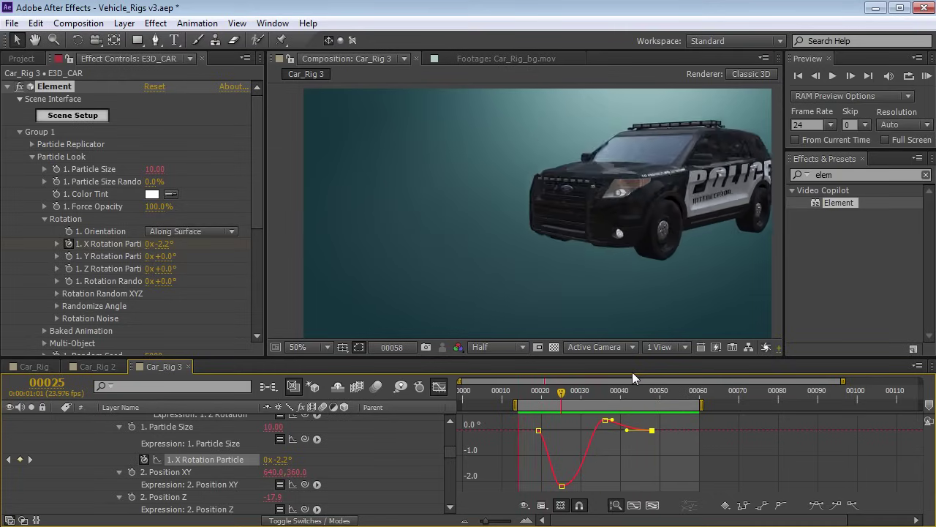
key(space)
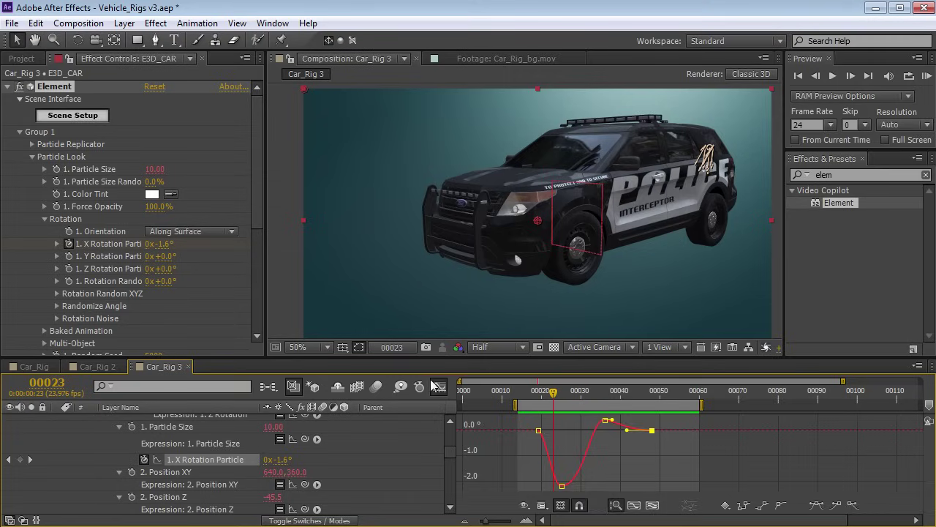
- Close the Graph Editor and shift the X Rotation Particle keyframes earlier, starting near frame 9 with the dip near frame 13
click(438, 386)
drag(636, 468, 635, 466)
drag(522, 452, 499, 459)
drag(493, 397, 521, 400)
drag(523, 459, 514, 459)
drag(514, 405, 577, 403)
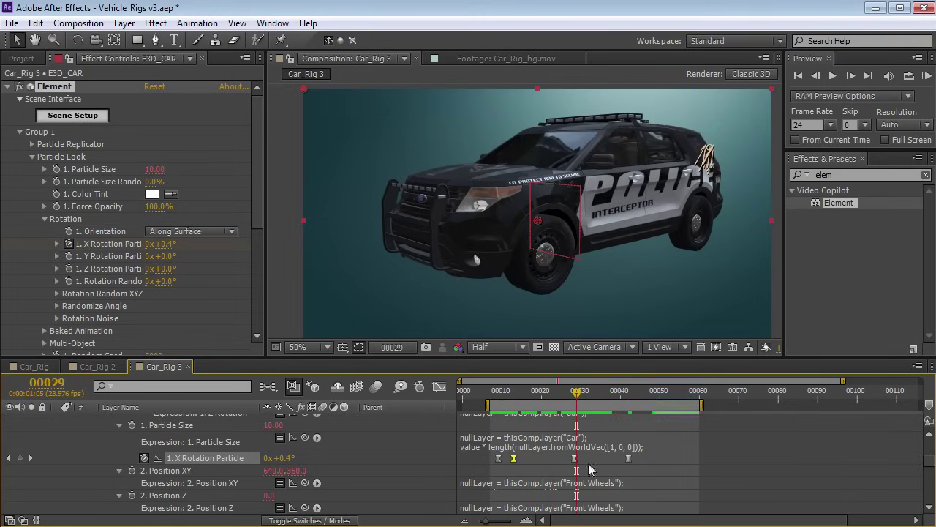
- Lengthen the ease into the Car null's end Position keyframe at frame 28 in the speed graph, and preview the drive
scroll(597, 473, up, 5)
scroll(198, 437, up, 2)
scroll(444, 435, down, 2)
scroll(538, 451, up, 2)
click(170, 448)
key(p)
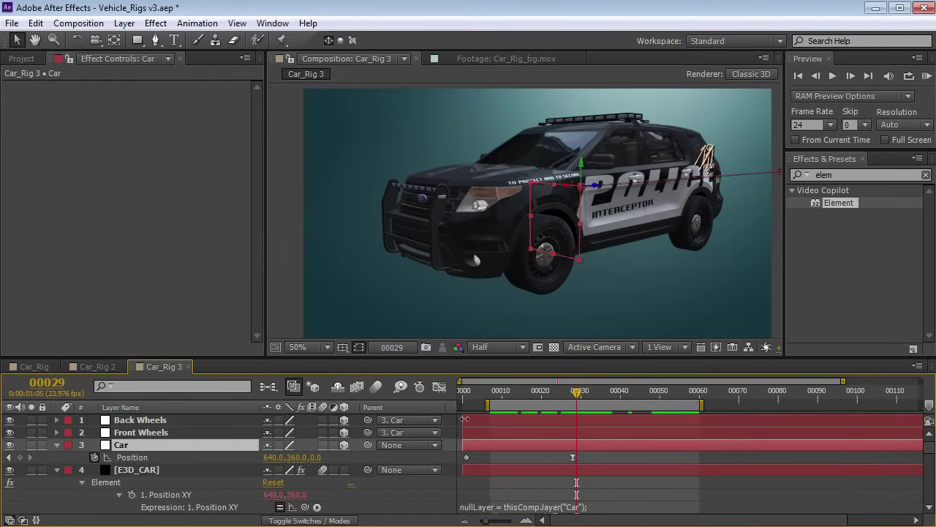
drag(570, 398, 550, 398)
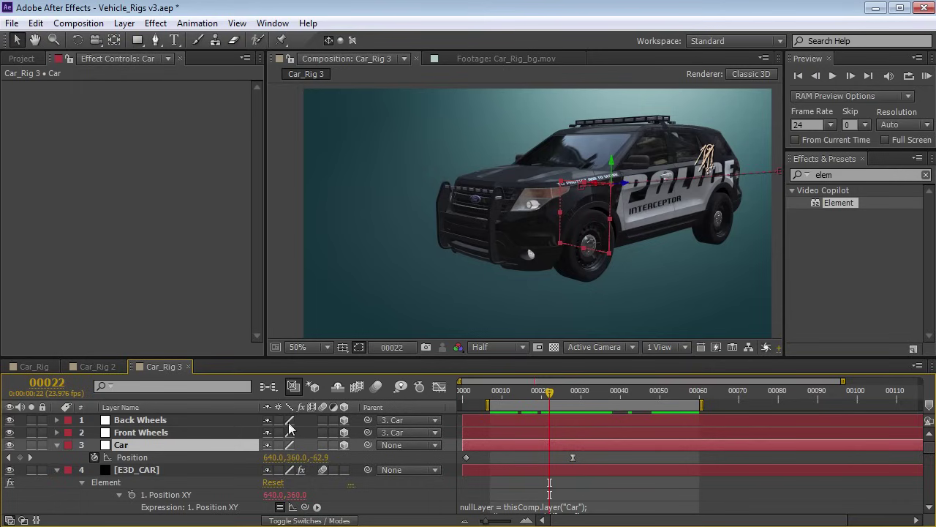
click(128, 457)
click(439, 387)
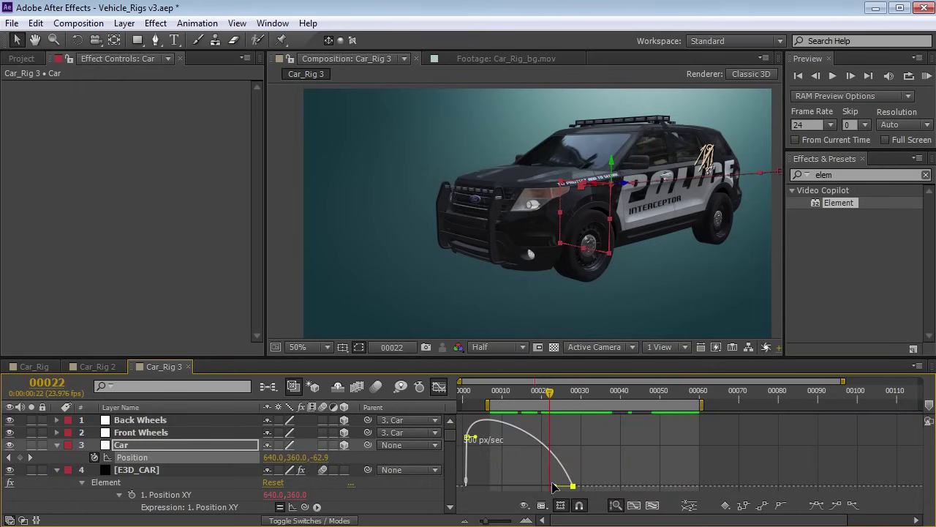
drag(553, 488, 547, 488)
drag(534, 395, 517, 394)
key(KP_0)
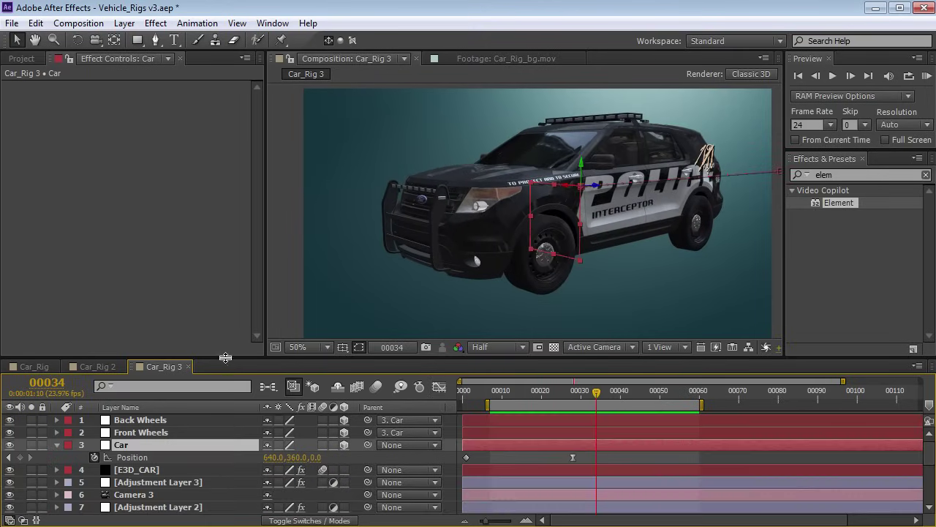
- Enlarge the timeline area and create a 1280 × 720 px black solid as a 3D layer
drag(224, 358, 220, 317)
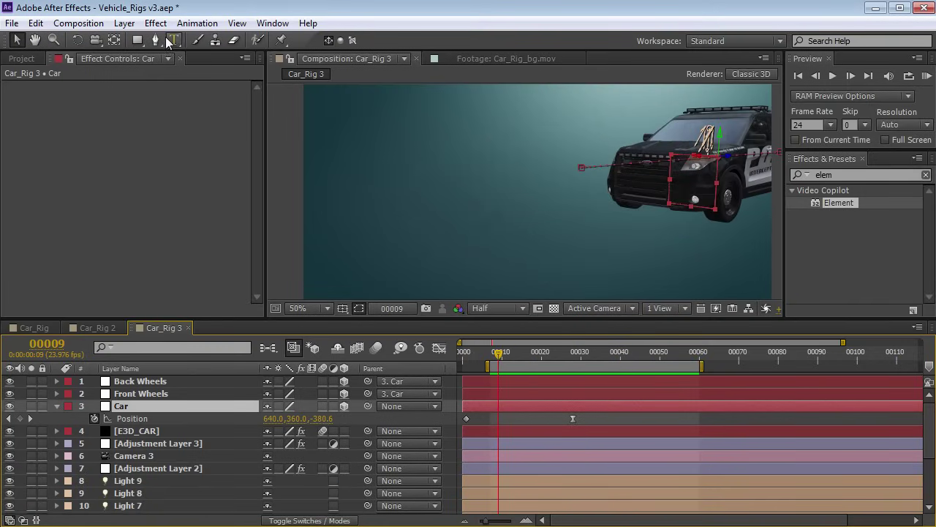
click(125, 23)
mouse_move(139, 40)
click(409, 54)
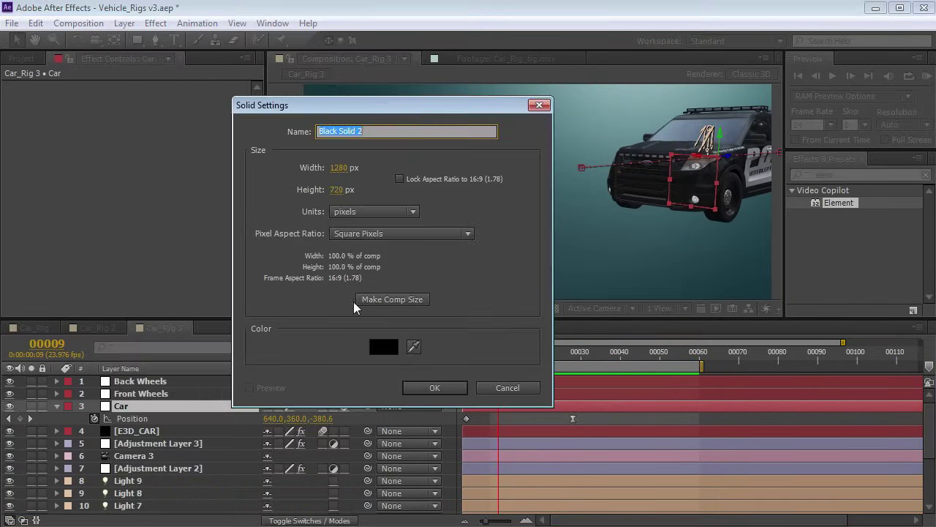
click(435, 388)
click(344, 381)
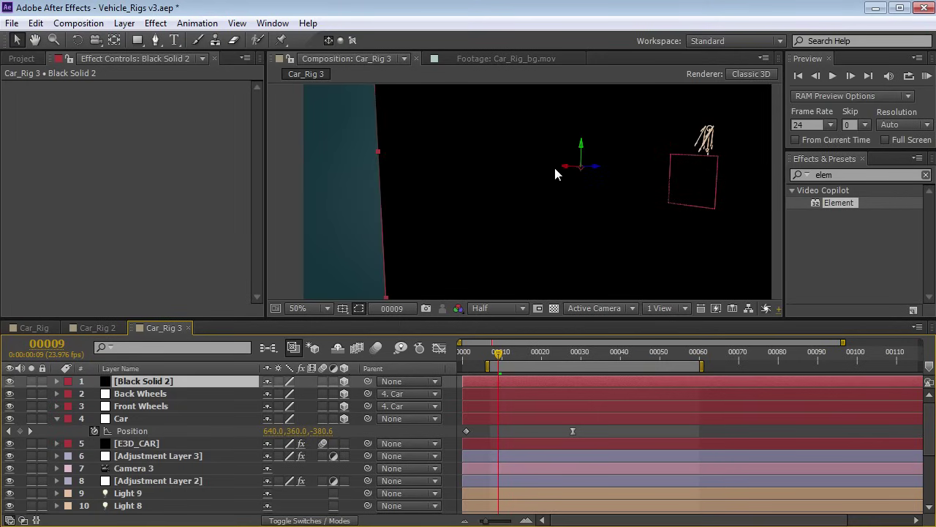
- Rotate the black solid about its X axis so it lies flat like a ground plane
key(w)
drag(588, 167, 580, 137)
key(ctrl+z)
key(Return)
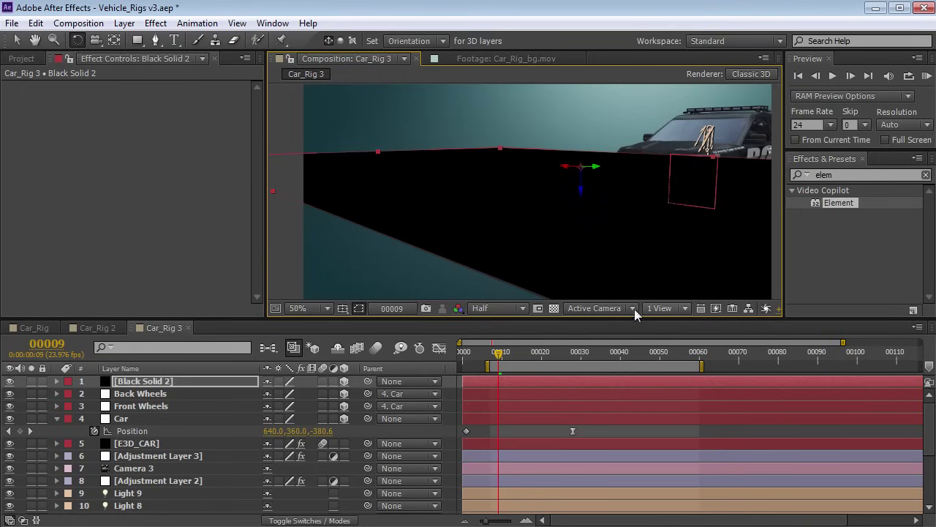
- Switch to the Bottom view, frame the car's underside with the black solid centred, and hide the solid
click(611, 308)
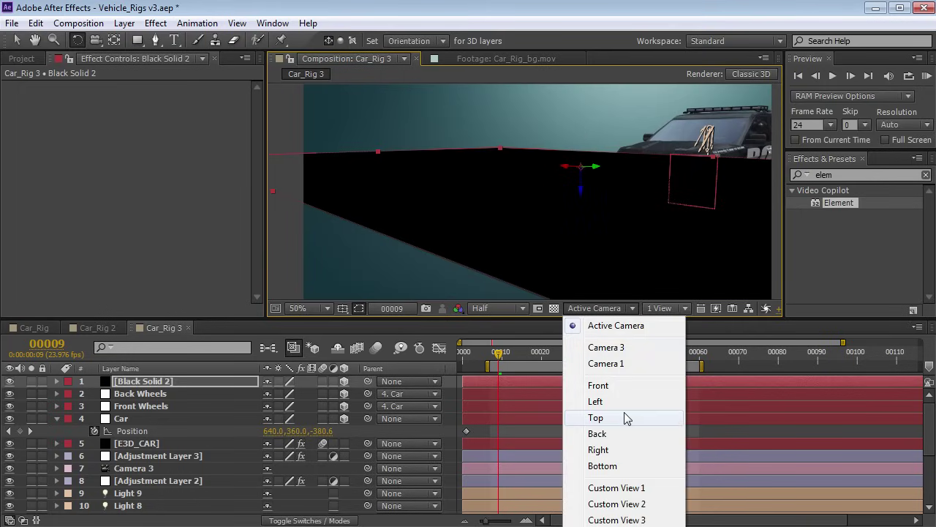
click(601, 466)
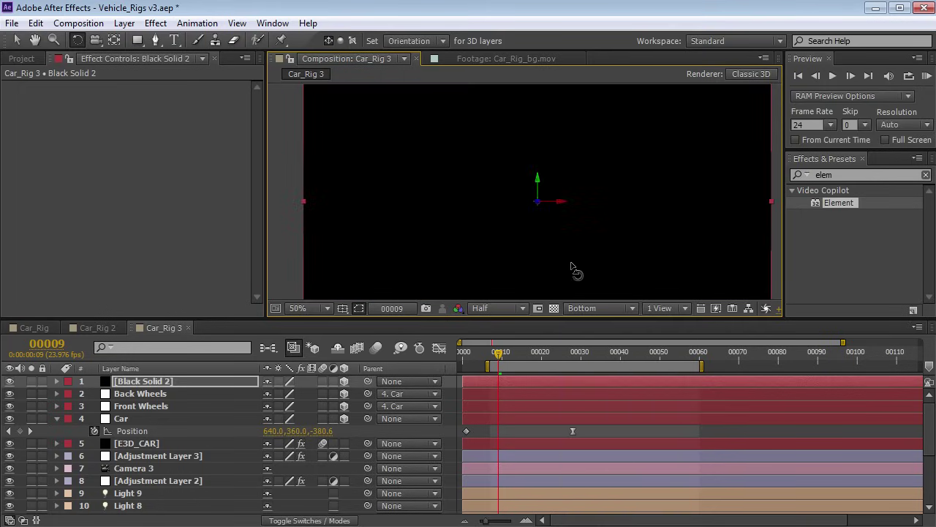
click(10, 381)
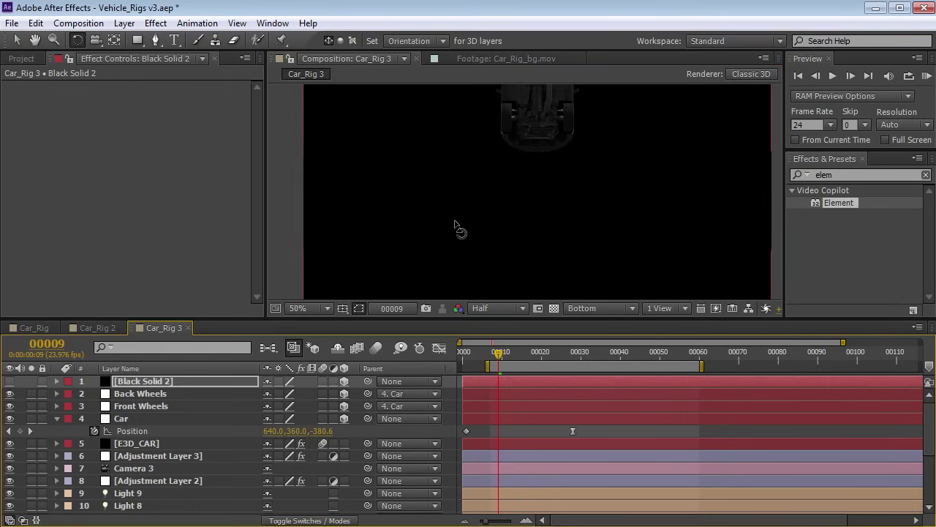
key(c)
drag(526, 129, 534, 258)
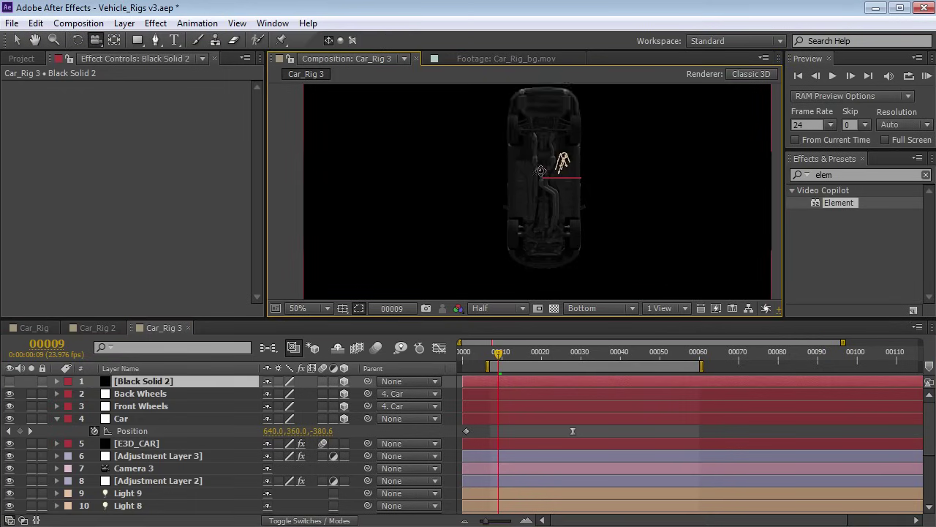
click(9, 381)
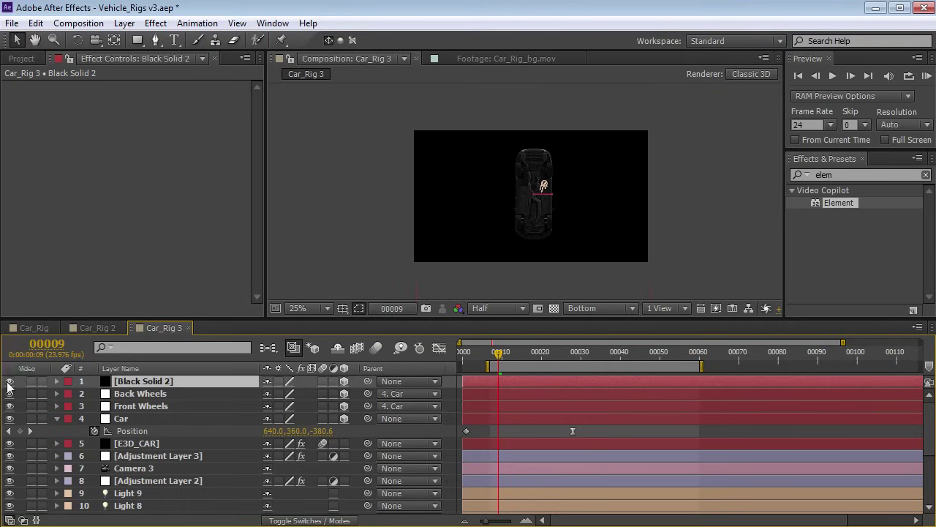
click(10, 381)
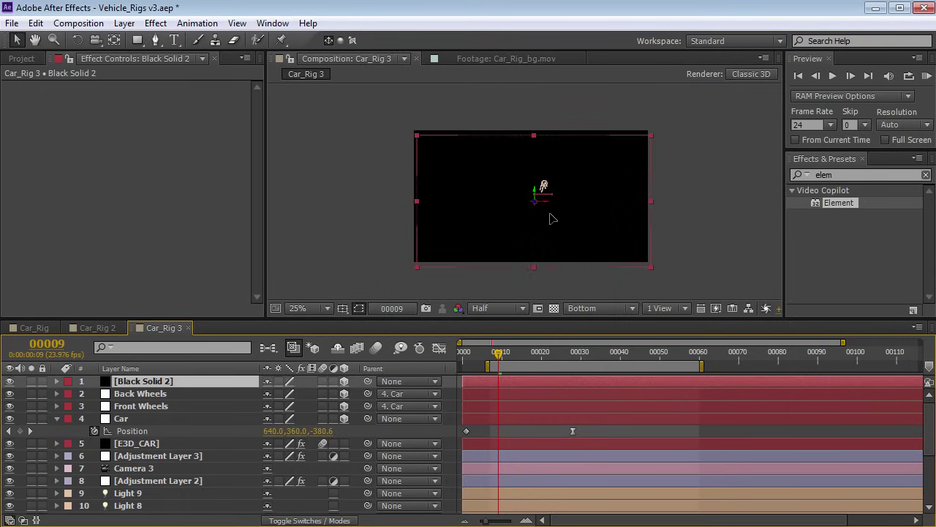
click(11, 381)
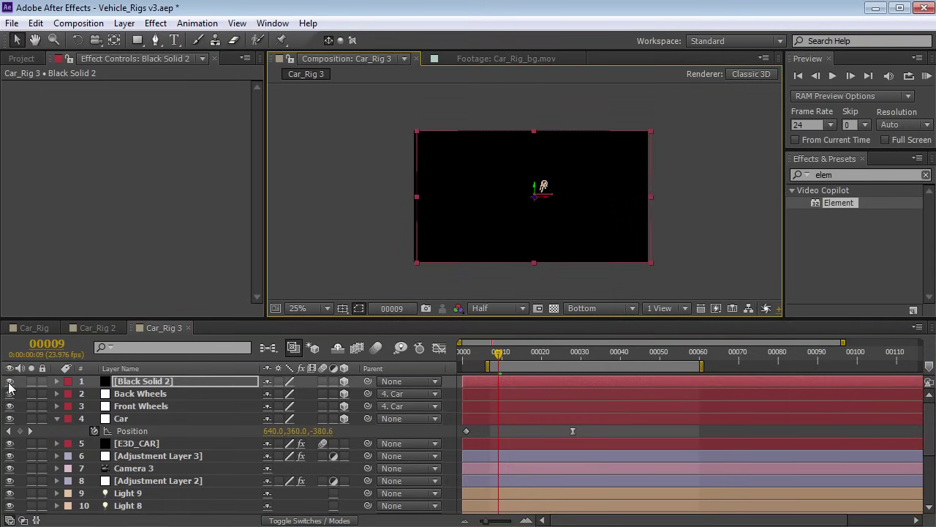
- Trace a closed, curved mask on the black solid around the car's body outline with the Pen tool
key(period)
click(155, 39)
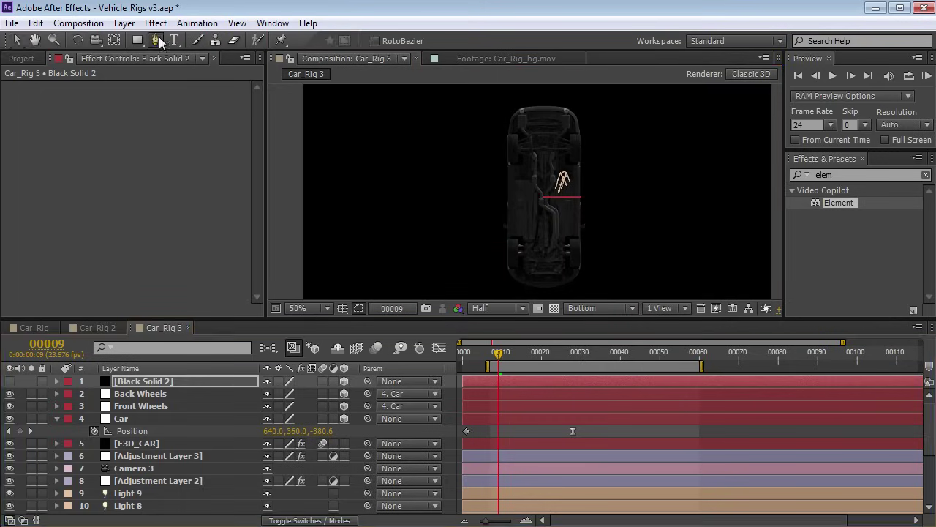
key(grave)
key(period)
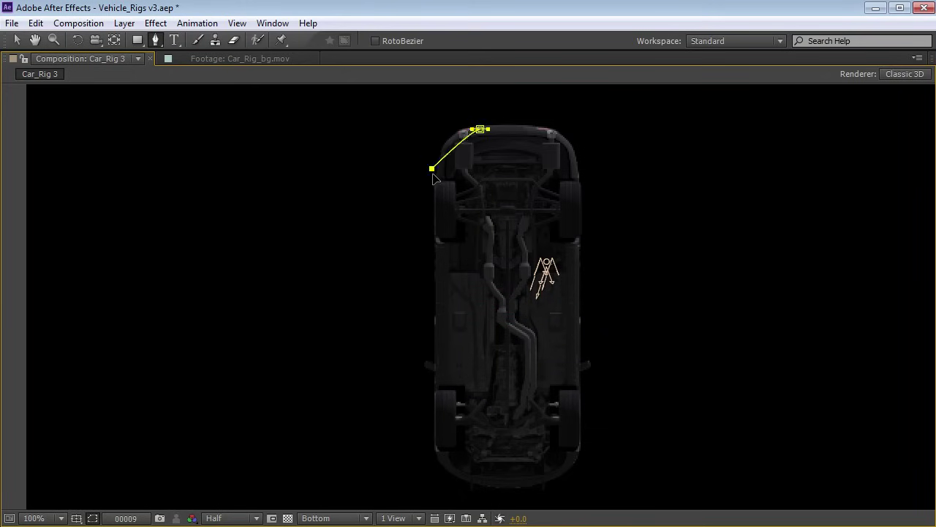
drag(434, 194, 438, 199)
drag(438, 457, 444, 466)
drag(511, 484, 538, 484)
drag(574, 173, 575, 156)
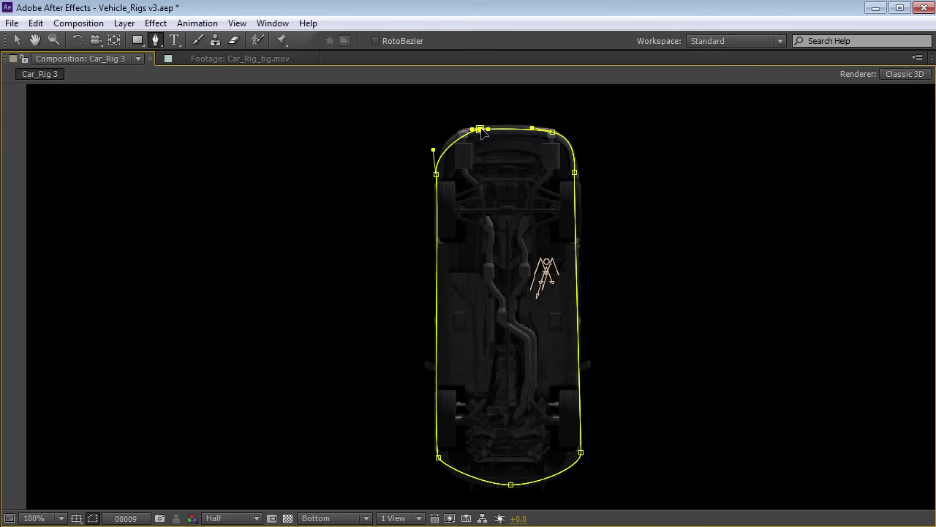
key(grave)
- Draw four rounded rectangle masks on the black solid, one over each tire, and collapse the layer
click(132, 386)
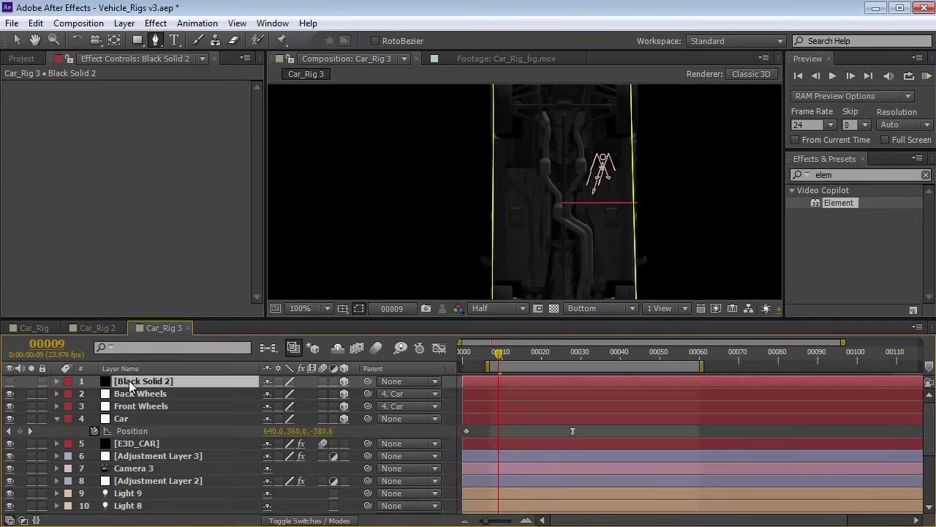
key(grave)
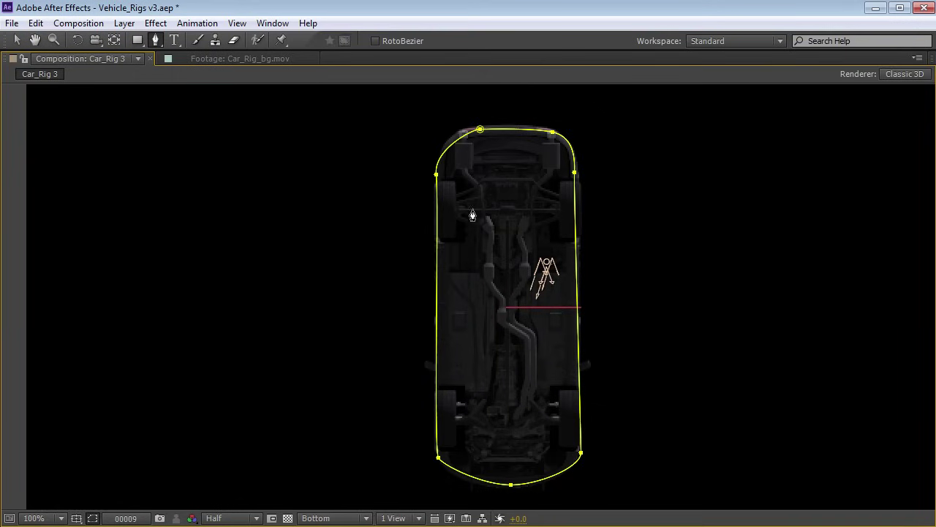
scroll(472, 215, up, 1)
drag(138, 40, 196, 54)
drag(428, 160, 393, 253)
drag(639, 160, 675, 249)
key(space)
drag(639, 431, 605, 240)
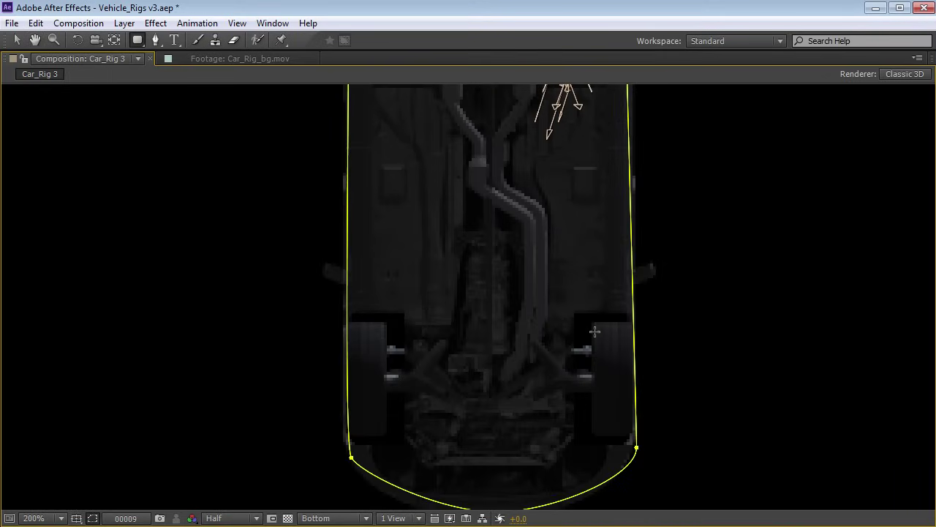
drag(632, 400, 636, 416)
drag(387, 333, 347, 422)
scroll(464, 217, down, 1)
key(grave)
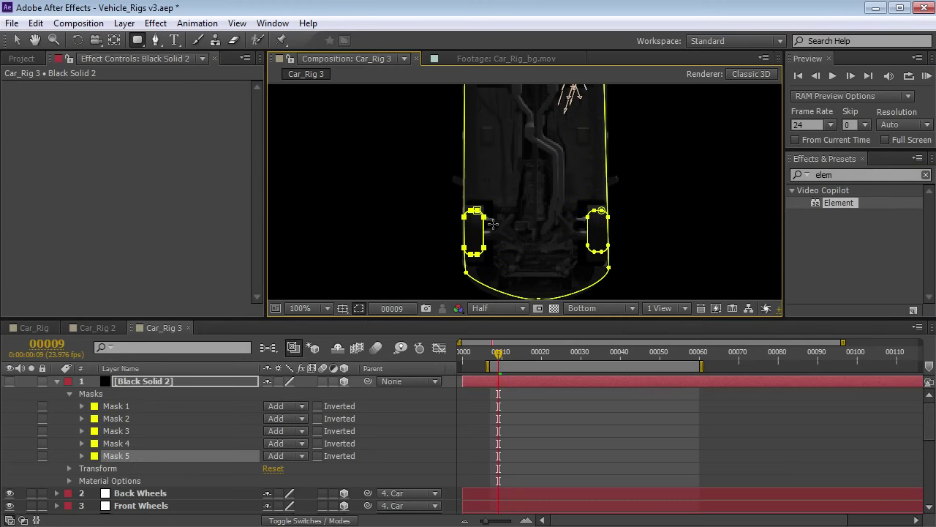
key(comma)
key(comma)
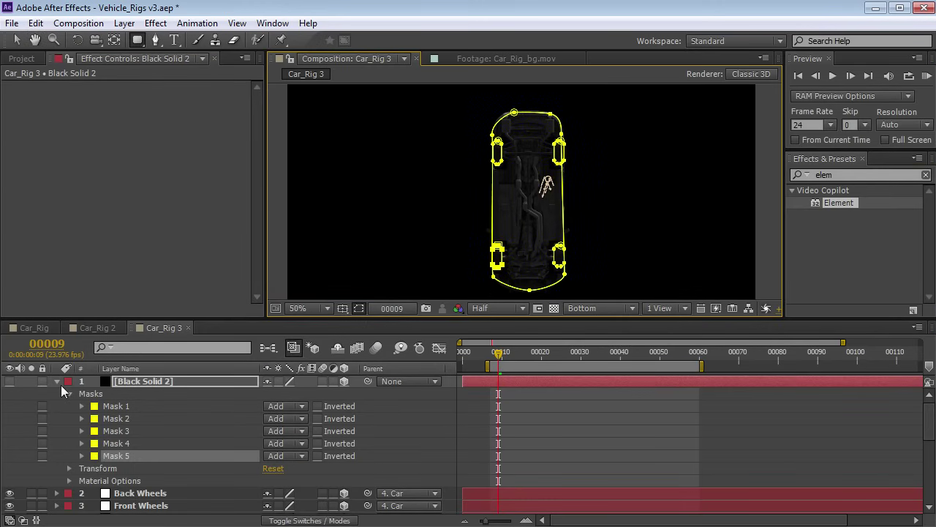
click(58, 383)
- Make the masked black solid visible and, in the Front view, lower it to the bottom of the tires
click(591, 308)
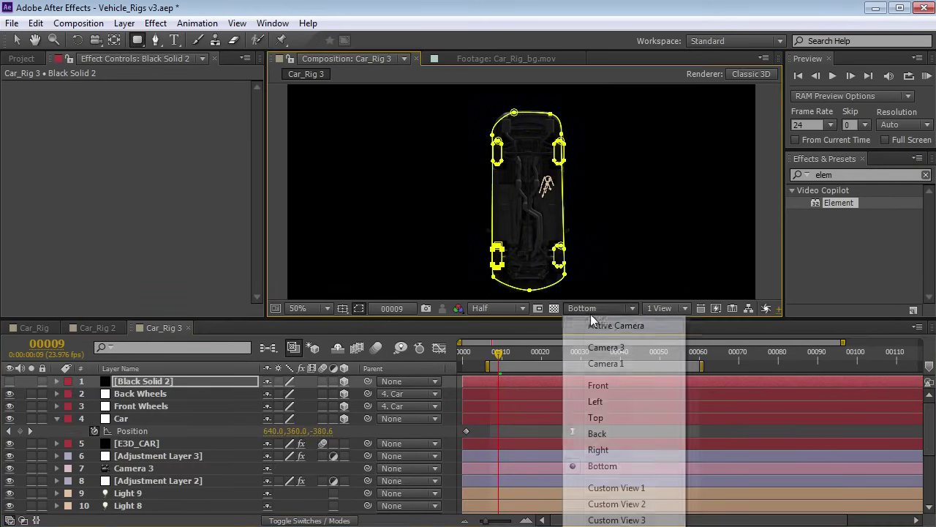
click(619, 327)
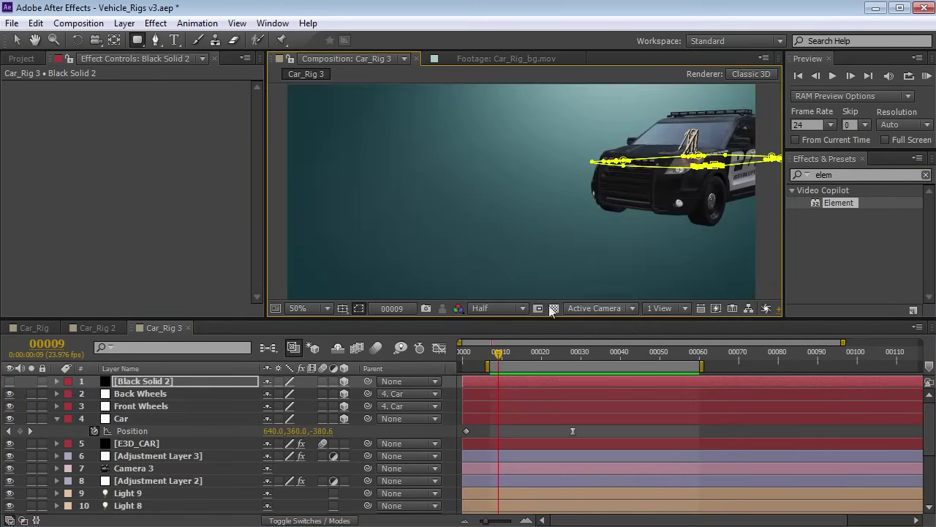
key(v)
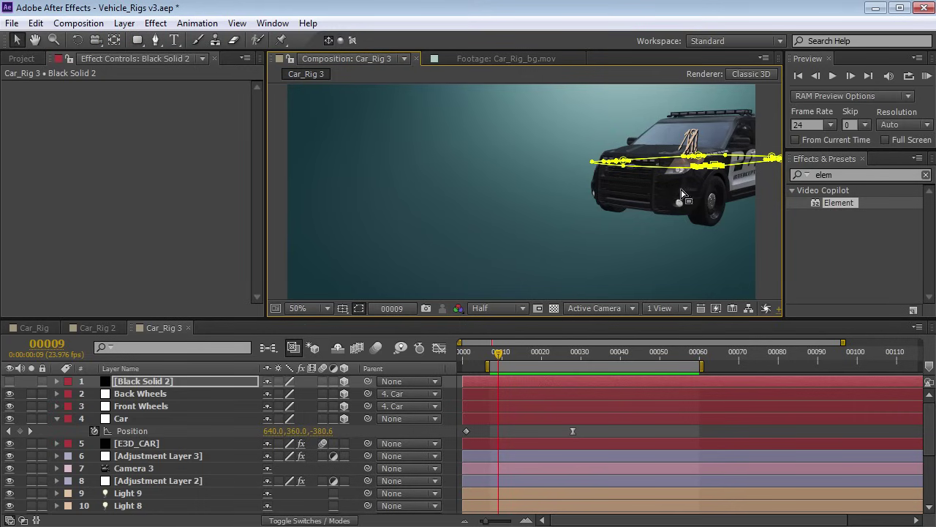
click(145, 381)
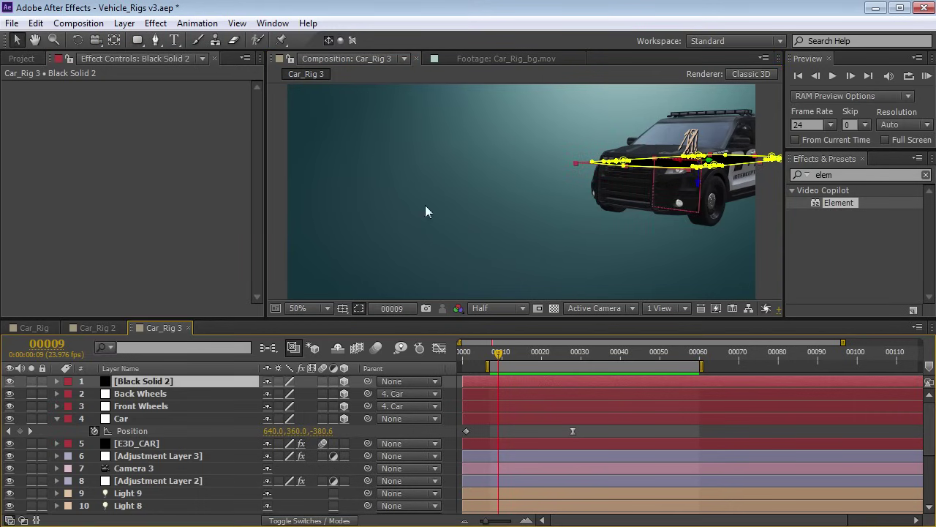
click(591, 308)
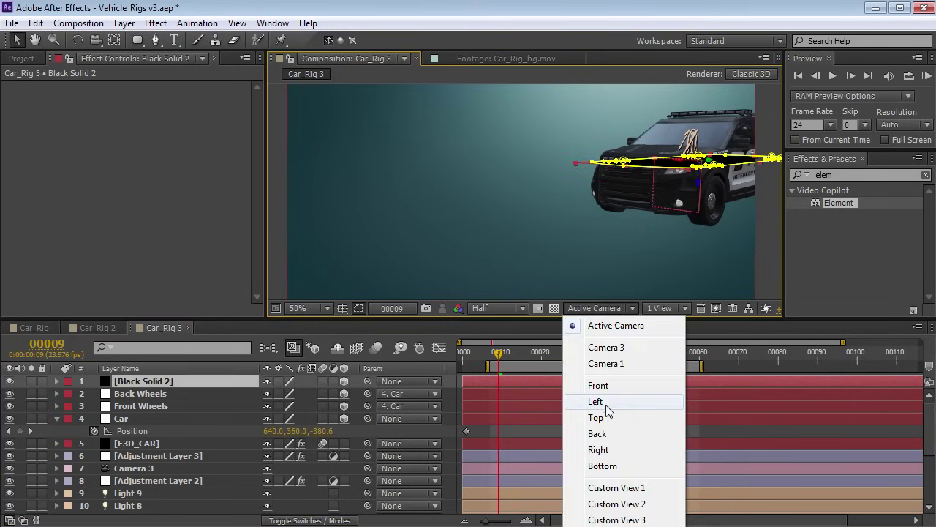
click(594, 386)
scroll(505, 225, up, 4)
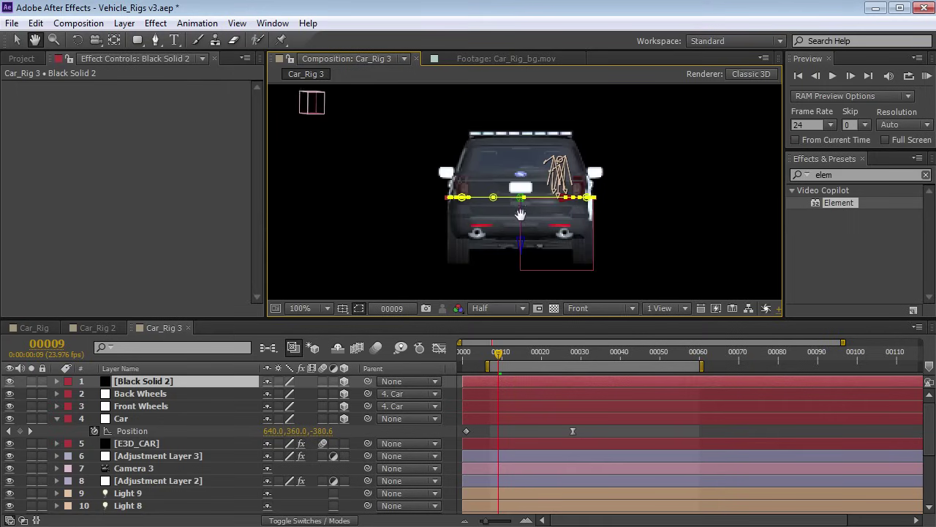
drag(518, 141, 509, 276)
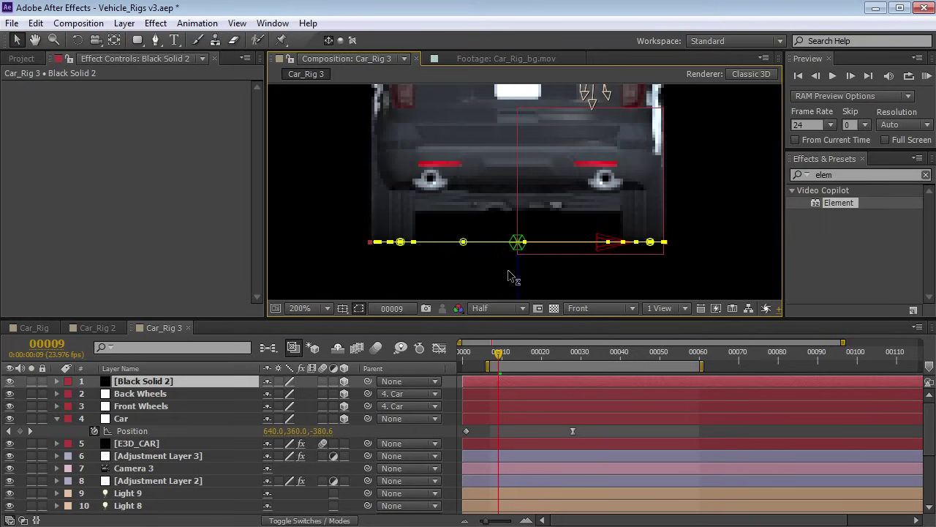
- Return to the Active Camera view and rename the black solid to Shadow
click(603, 308)
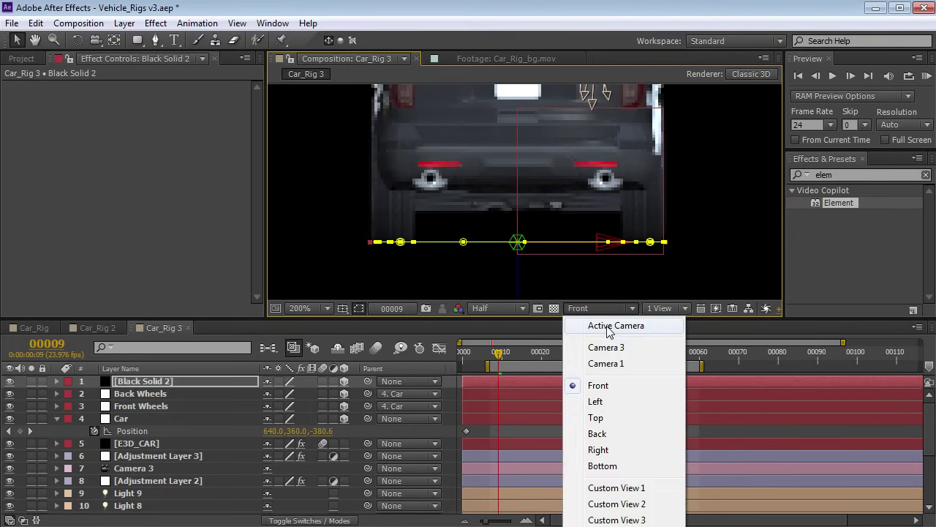
click(607, 327)
key(space)
drag(761, 157, 521, 237)
scroll(536, 226, down, 1)
click(143, 381)
key(Return)
text(S)
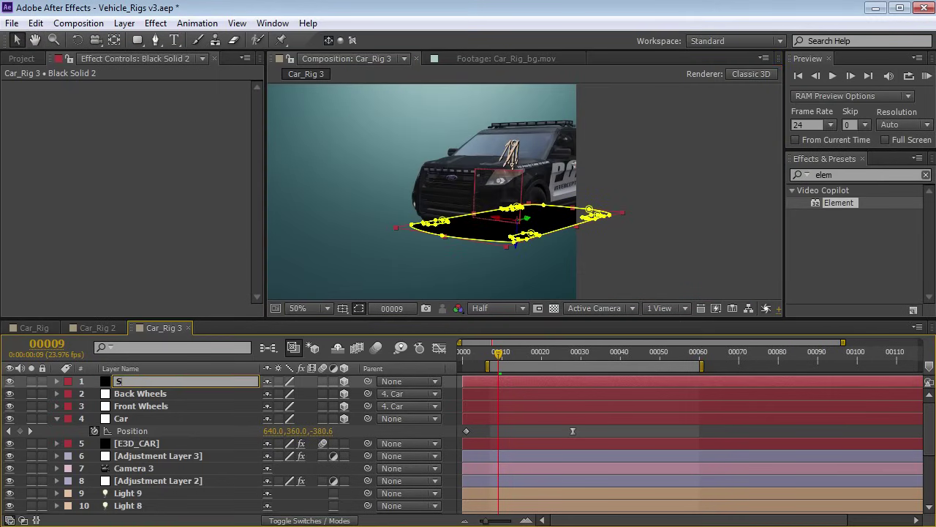
text(hadow)
key(Return)
- Move the Shadow layer beneath E3D_CAR and place both layers directly above BG in the layer stack
drag(139, 381, 146, 446)
shift+click(147, 430)
key(grave)
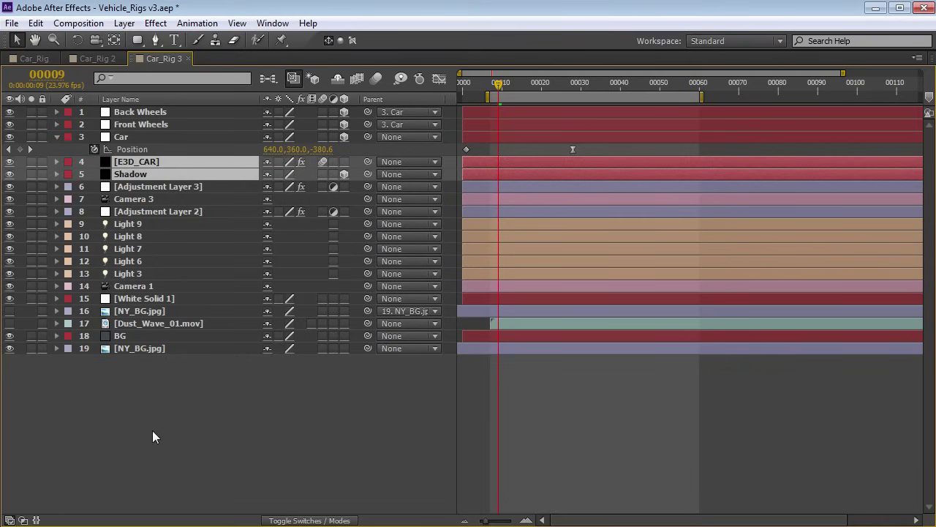
drag(133, 173, 122, 344)
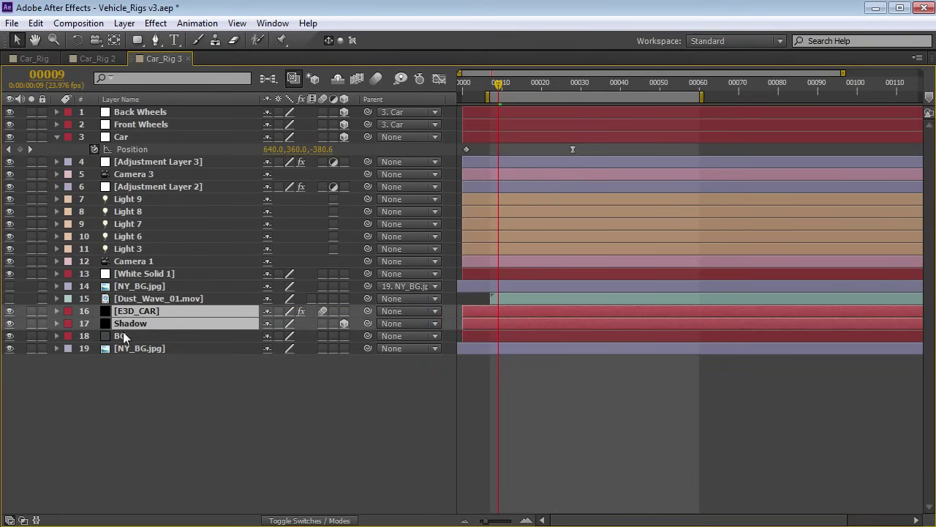
click(123, 336)
click(129, 324)
click(135, 311)
- Move the Car, Front Wheels and Back Wheels nulls directly above E3D_CAR and collapse the Car null's properties
drag(120, 139, 122, 315)
shift+click(126, 112)
click(121, 315)
click(53, 285)
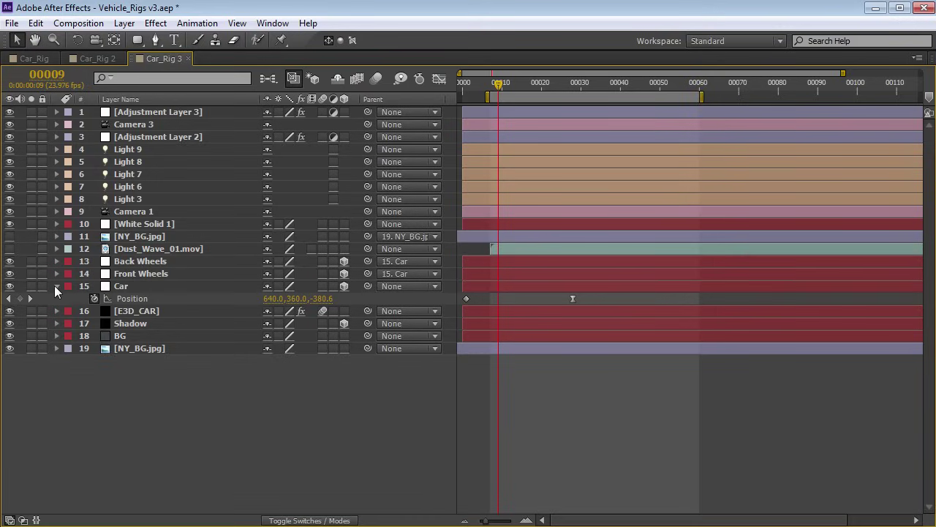
click(55, 286)
click(128, 289)
click(128, 298)
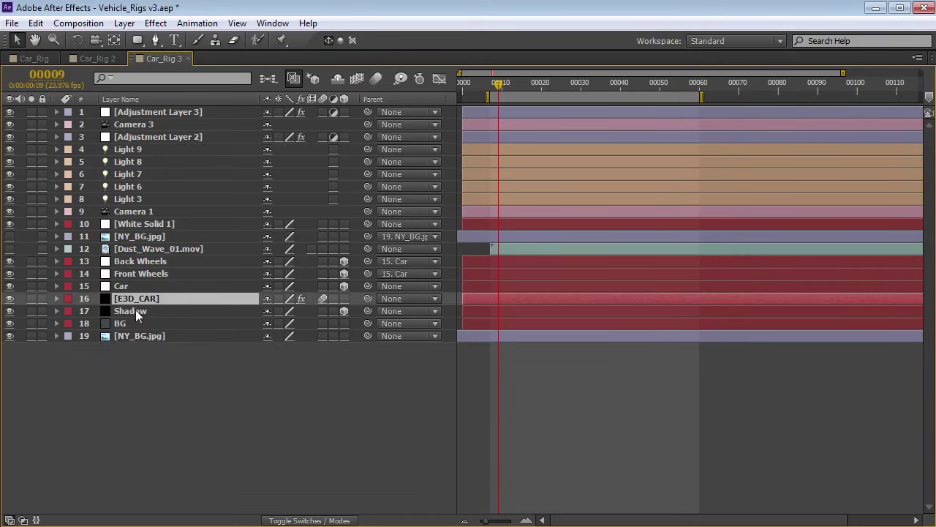
- Set the feather of the Shadow layer's body mask, Mask 1, to 71 pixels
key(grave)
key(space)
scroll(253, 445, down, 4)
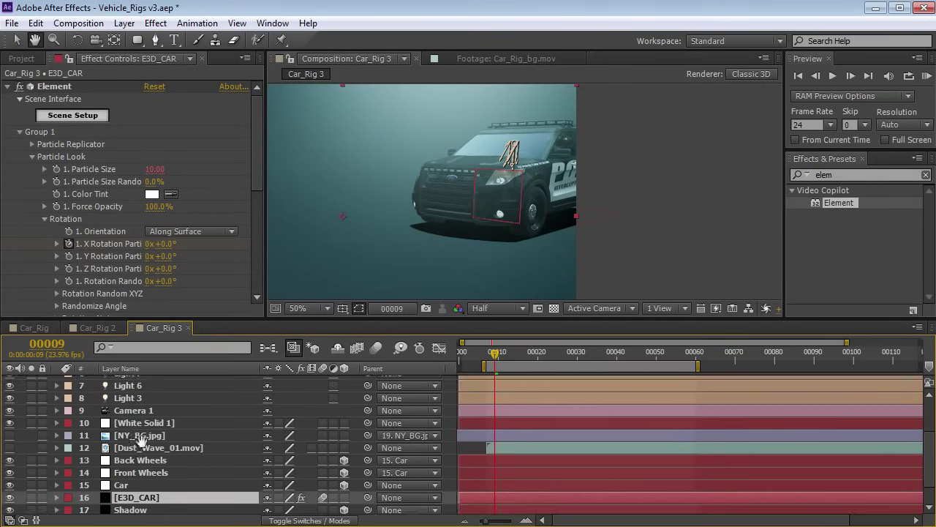
click(131, 483)
key(f)
key(space)
scroll(282, 410, down, 3)
scroll(285, 401, down, 1)
drag(289, 410, 348, 408)
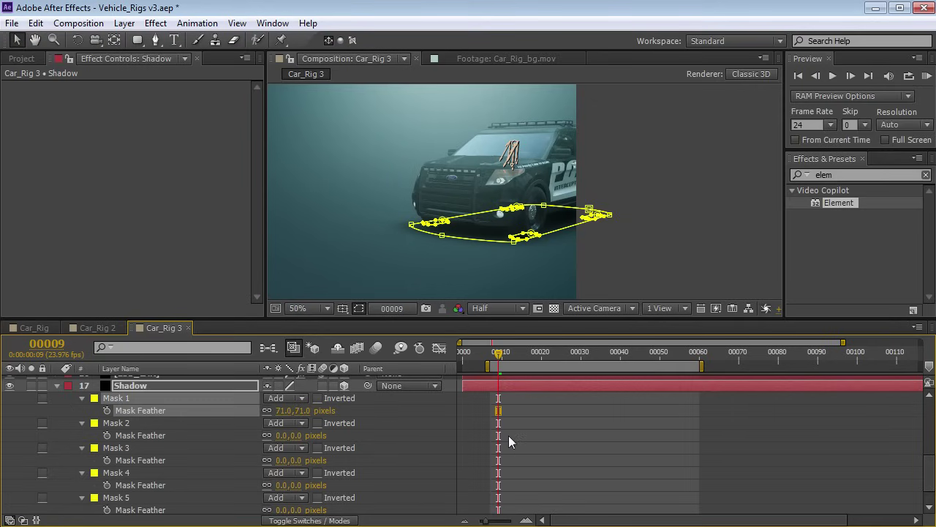
- Set the feather of the four wheel masks, Mask 2 to Mask 5, to 15 pixels and hide the mask outlines
click(509, 435)
scroll(554, 275, up, 1)
key(space)
drag(554, 275, 513, 231)
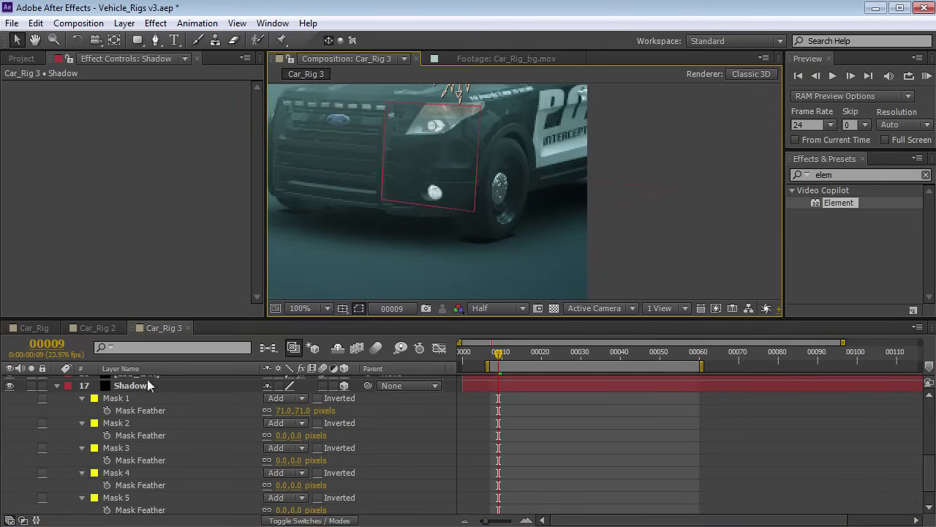
click(121, 423)
key(space)
drag(196, 461, 192, 433)
shift+click(120, 470)
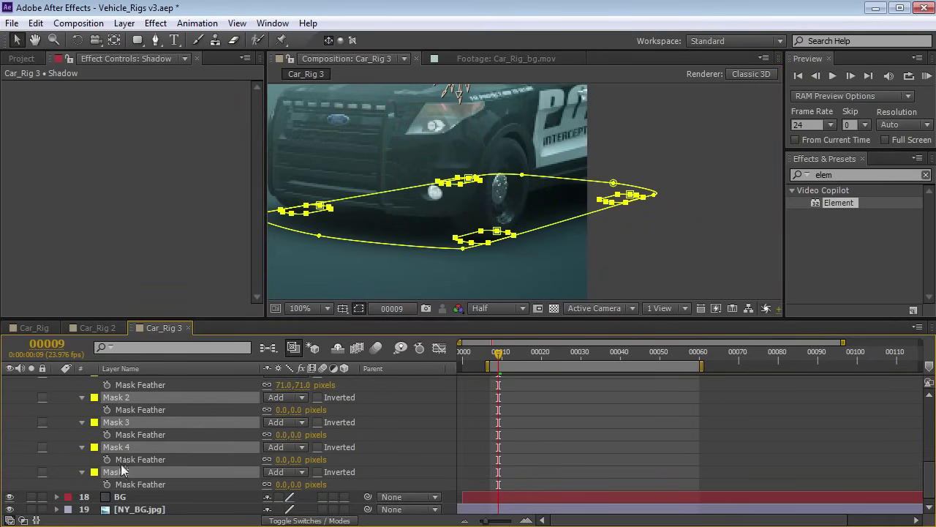
mouse_move(295, 414)
mouse_down()
mouse_move(305, 410)
mouse_move(263, 416)
mouse_move(283, 415)
mouse_up()
click(357, 308)
click(467, 399)
scroll(109, 405, up, 3)
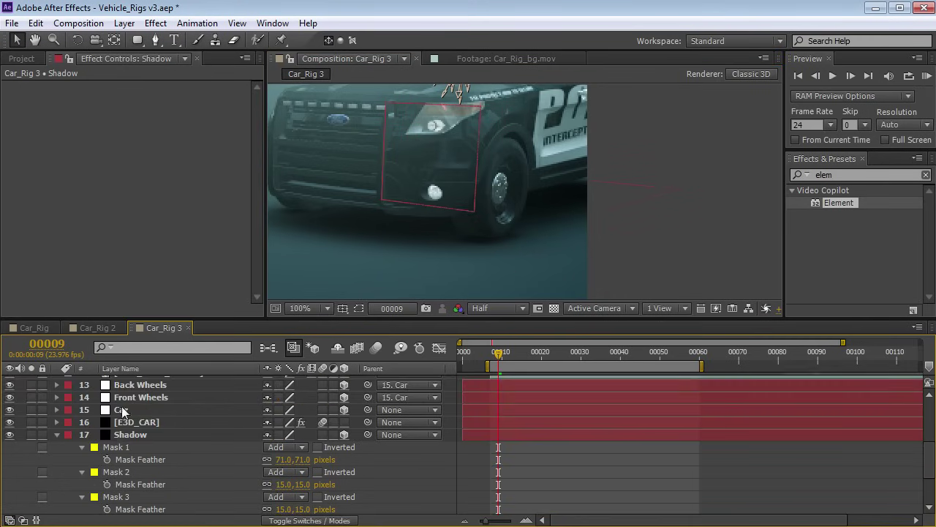
- Reveal all mask properties of the Shadow layer, adjust Mask 1's expansion, and collapse the layer
click(134, 436)
key(f)
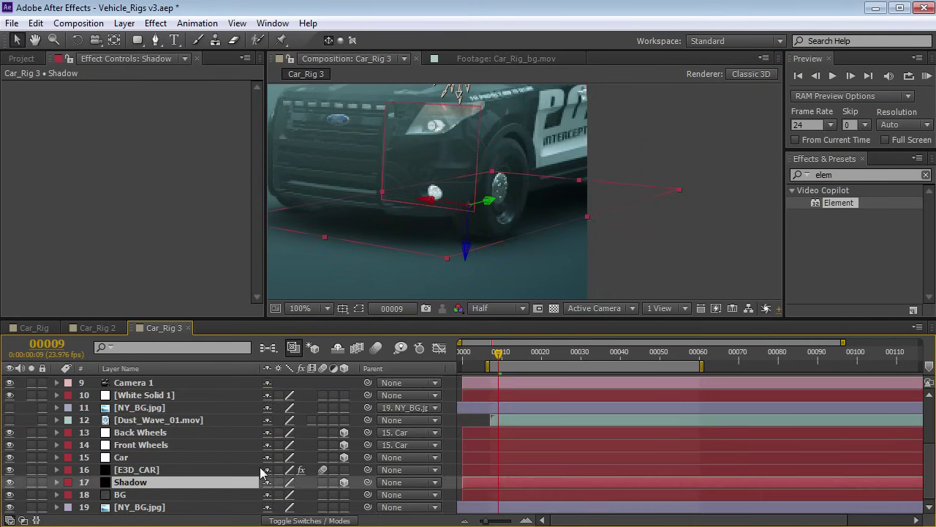
key(m)
key(m)
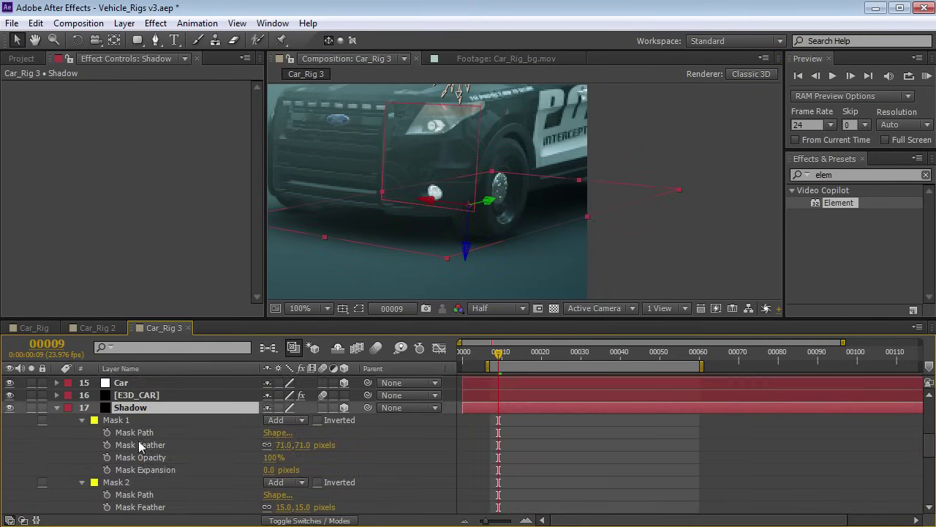
scroll(139, 443, down, 2)
scroll(271, 471, up, 2)
drag(273, 470, 296, 448)
scroll(447, 207, down, 1)
key(space)
drag(469, 225, 502, 231)
key(v)
click(56, 408)
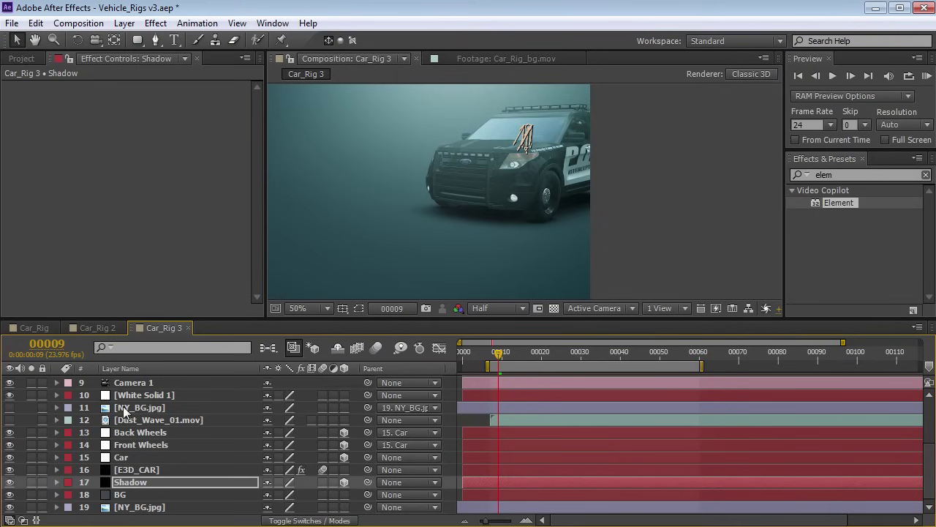
- Parent the Shadow layer to the Car null
click(131, 473)
click(132, 481)
drag(370, 483, 132, 457)
click(128, 458)
- Scrub through the drive to frame 36 to check that the shadow follows the car
drag(500, 362, 533, 358)
key(space)
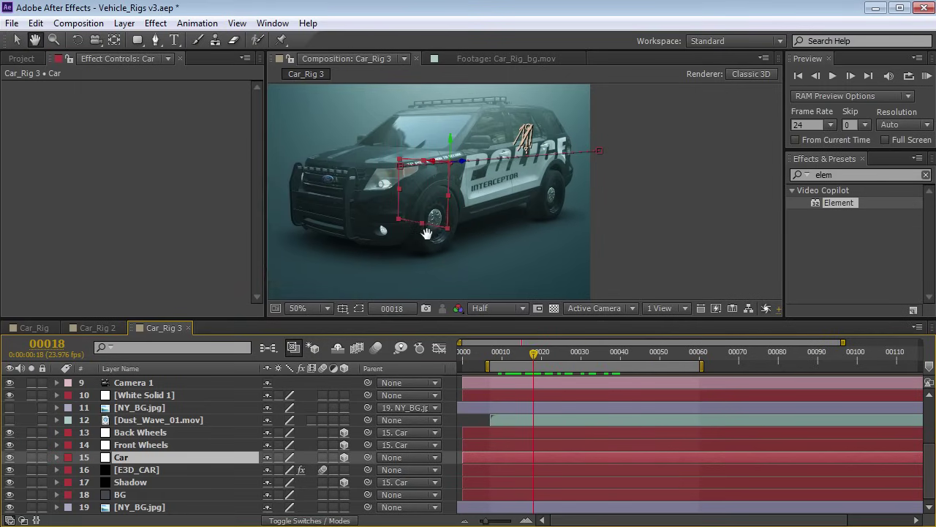
drag(427, 234, 540, 232)
key(v)
drag(534, 355, 604, 362)
- Show the Shadow layer's mask outlines and examine how the near-side wheel masks line up with the tires
click(130, 482)
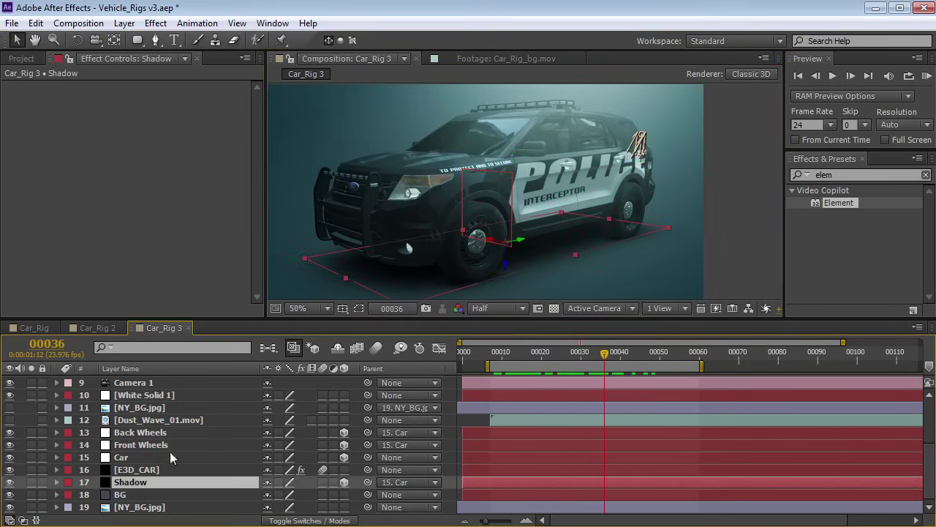
key(space)
drag(565, 243, 563, 214)
click(358, 309)
key(space)
drag(469, 229, 473, 185)
key(period)
key(v)
double_click(371, 221)
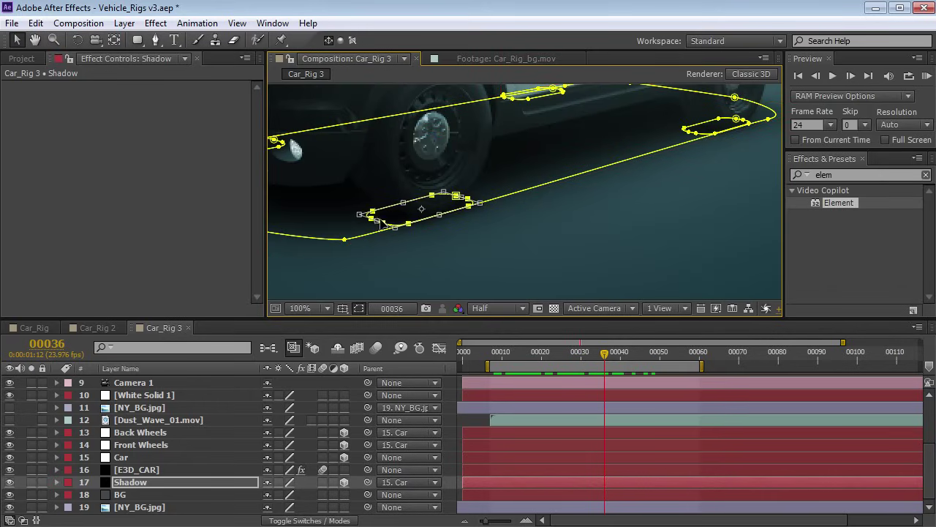
key(h)
drag(698, 139, 563, 210)
key(v)
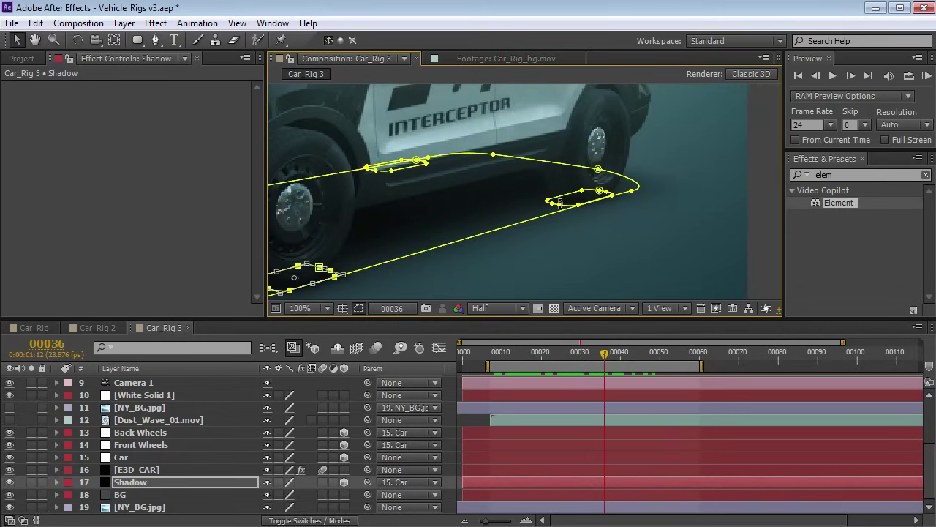
- Return to the Car_Rig 3 composition view and hide the mask outlines
double_click(561, 208)
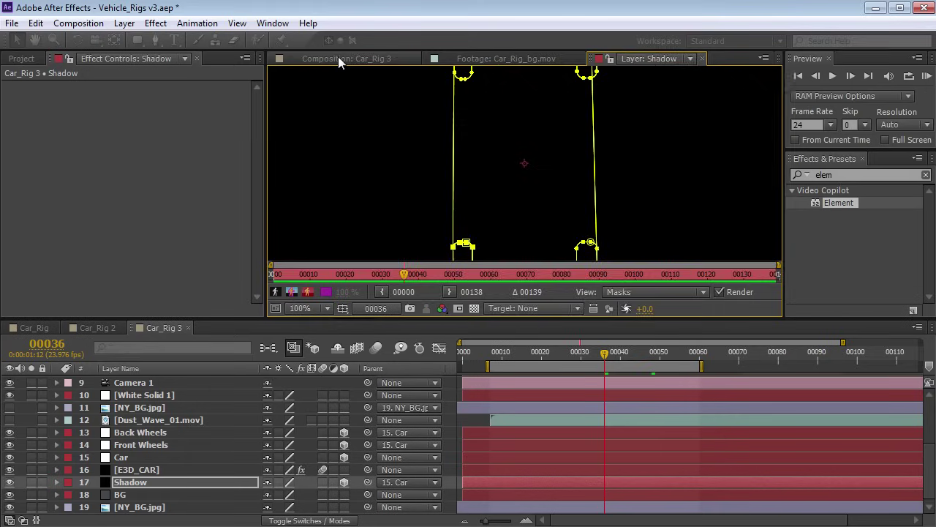
click(337, 57)
drag(441, 195, 516, 199)
click(358, 308)
scroll(424, 224, down, 1)
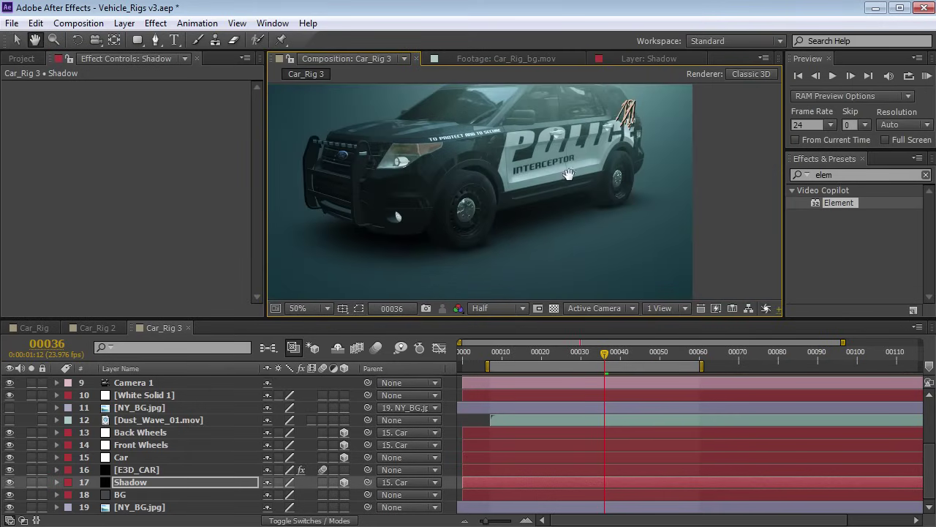
- Scrub Car_Rig 3 back to frame 11 and check the shadow beneath the entering car
drag(568, 174, 581, 204)
drag(604, 354, 547, 354)
key(comma)
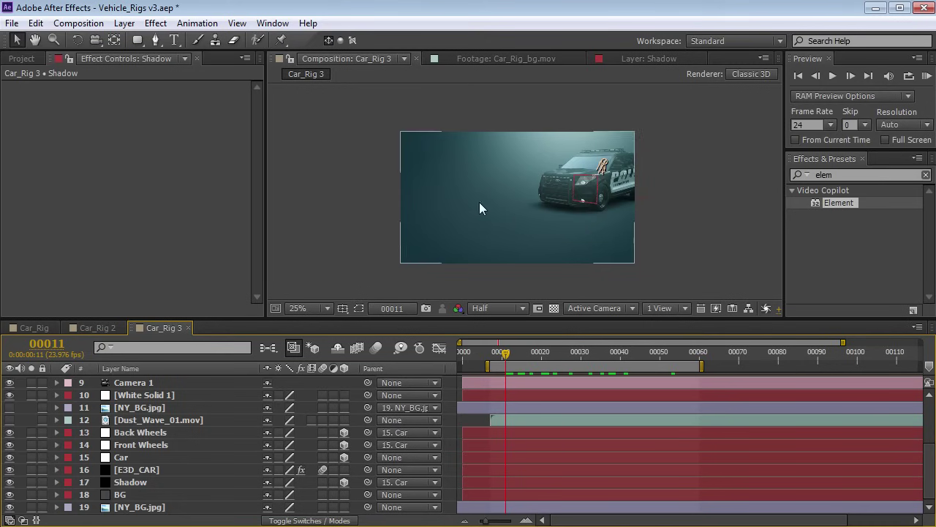
- Open the Car_Rig 2 composition and scrub through its drive to frame 20 to examine the headlight glow on the ground
click(102, 327)
click(613, 352)
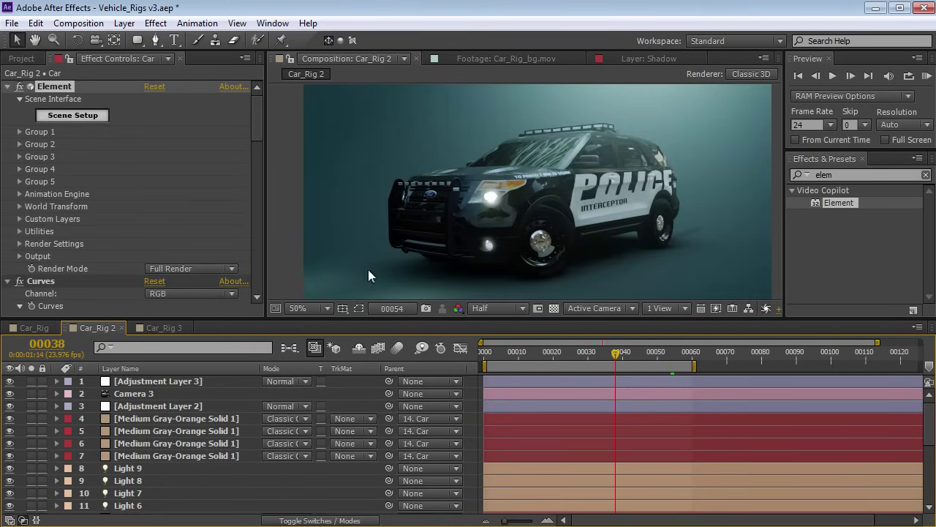
mouse_move(567, 354)
mouse_down()
mouse_move(512, 355)
mouse_move(553, 354)
mouse_up()
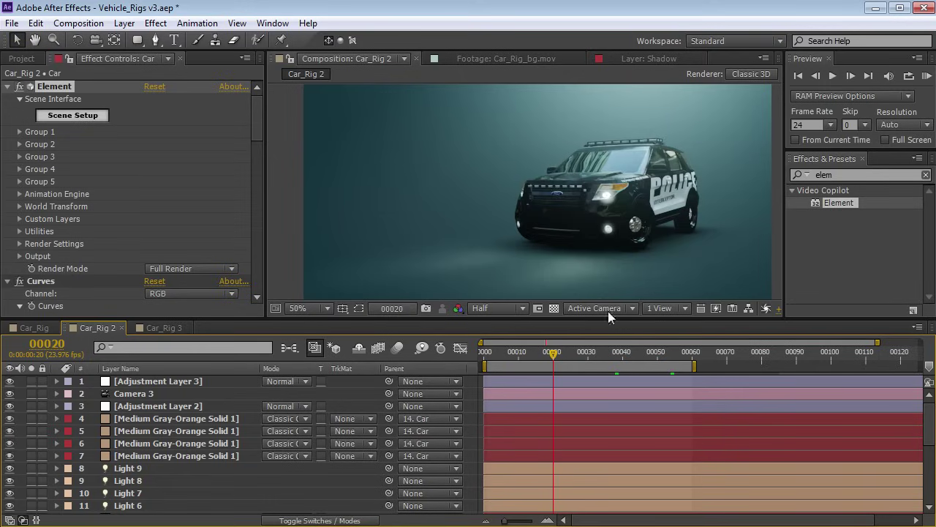
- Solo the four Medium Gray-Orange Solid layers in Car_Rig 2 to examine the headlight pools, and turn their solo off again
click(197, 416)
drag(31, 418, 31, 455)
key(space)
drag(543, 232, 564, 160)
key(v)
drag(31, 418, 33, 455)
- Examine the mask shapes of the Shadow, Shadow 2 and Shadow 3 layers around the car's wheels in Car_Rig 2
key(space)
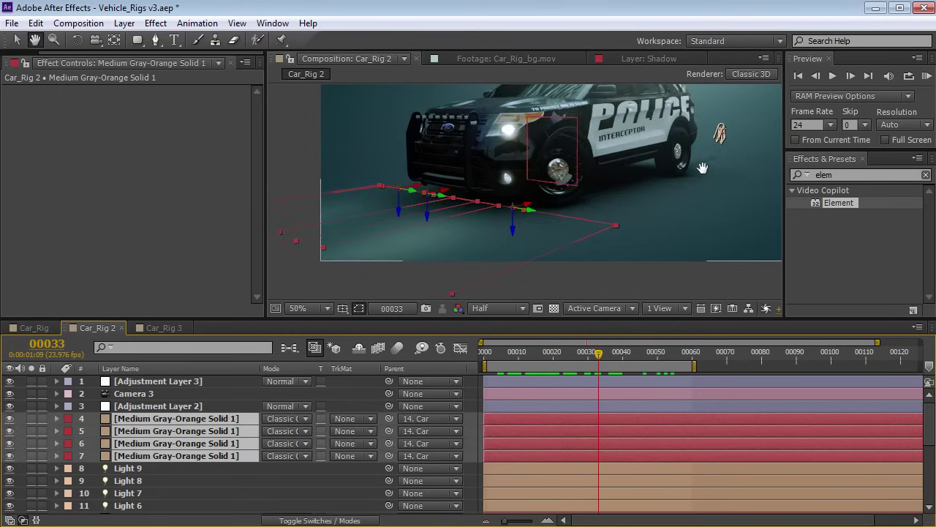
scroll(701, 168, up, 1)
drag(701, 168, 581, 242)
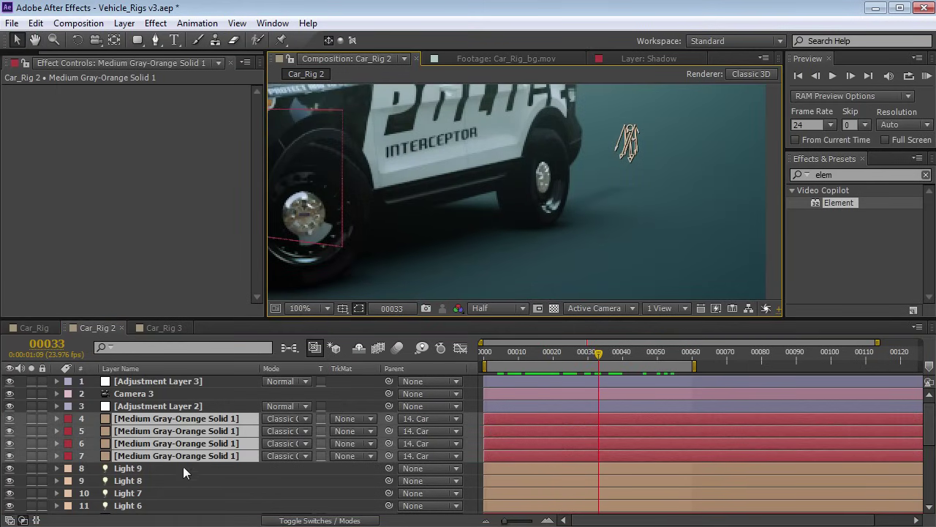
scroll(183, 466, down, 5)
click(136, 445)
click(139, 457)
click(141, 470)
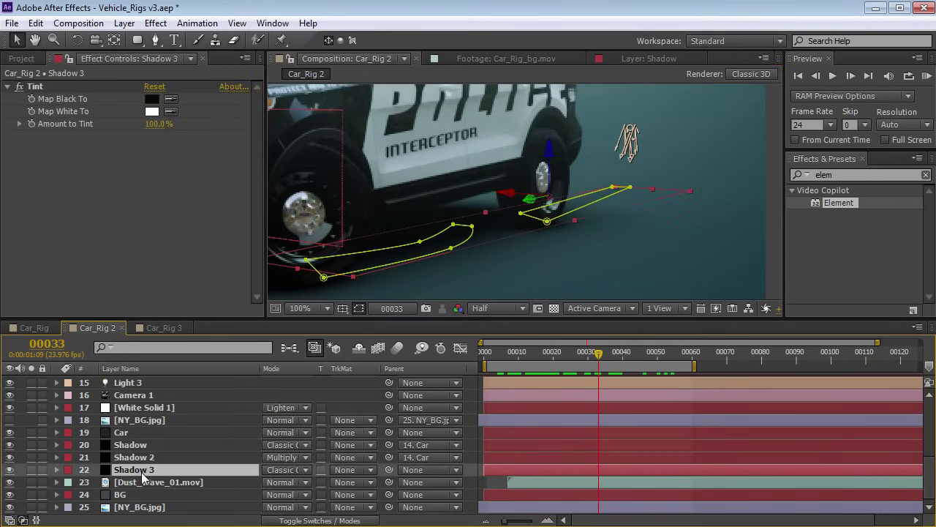
drag(613, 361, 595, 351)
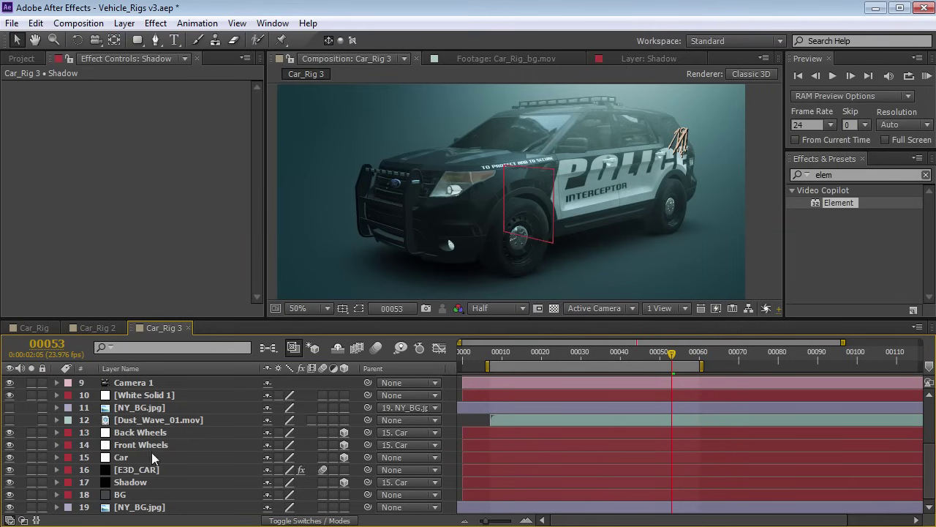
- Enable ambient occlusion in the E3D_CAR layer's Element effect, raising AO Intensity to about 4.4 and setting AO Radius to 0.4
click(146, 471)
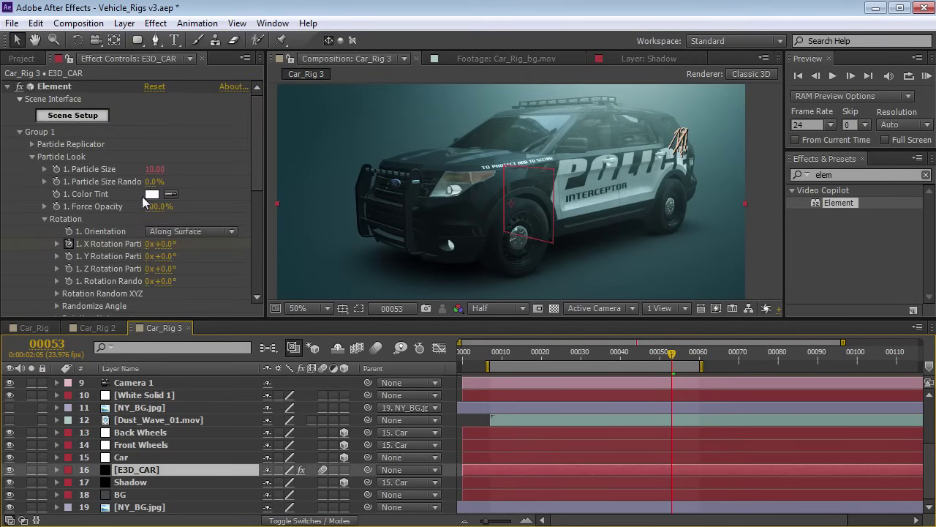
drag(257, 147, 253, 253)
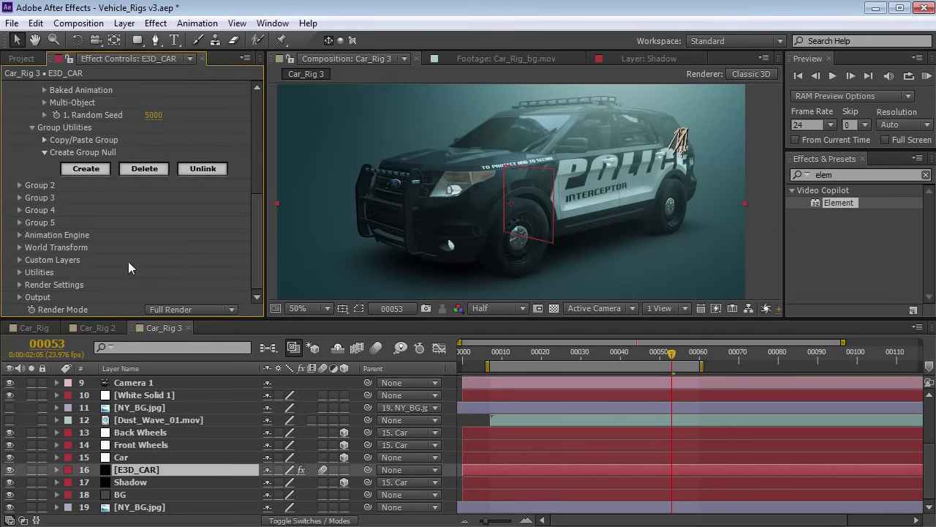
click(19, 285)
scroll(115, 254, down, 3)
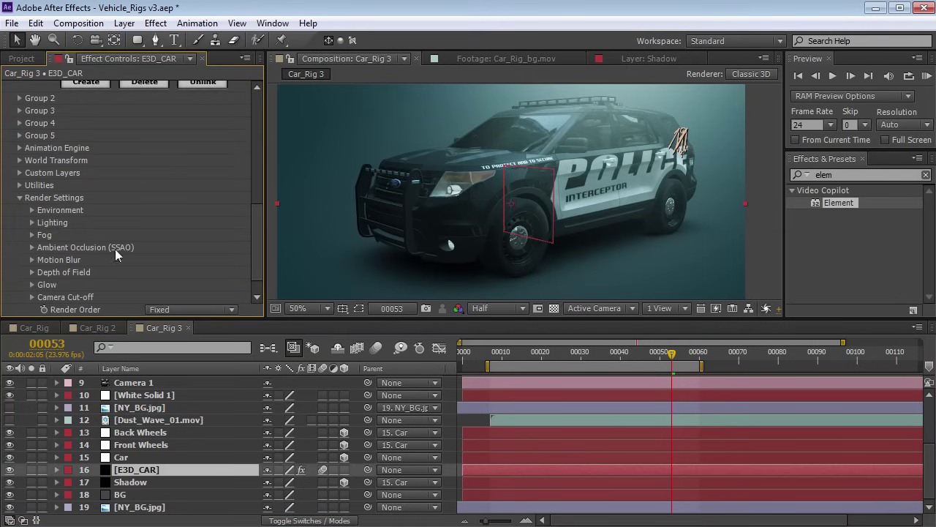
click(32, 248)
scroll(33, 249, down, 3)
click(149, 186)
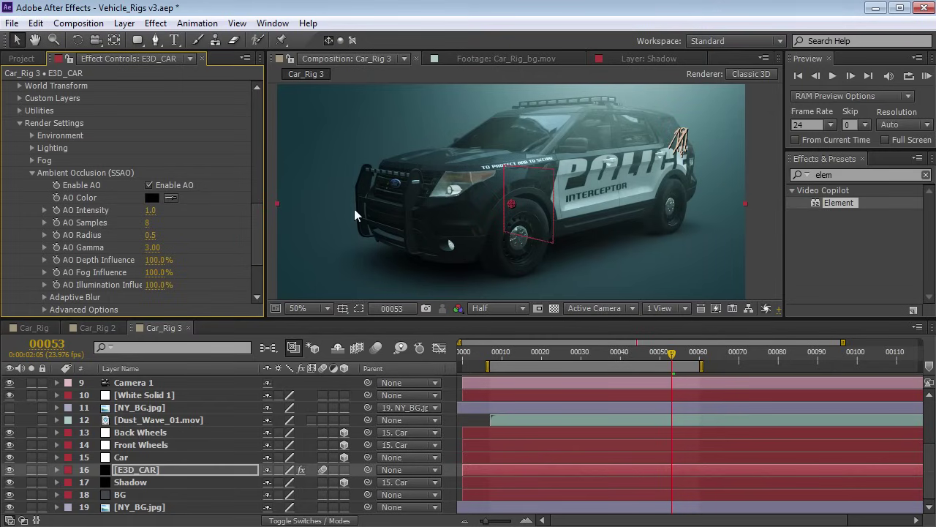
drag(150, 210, 170, 211)
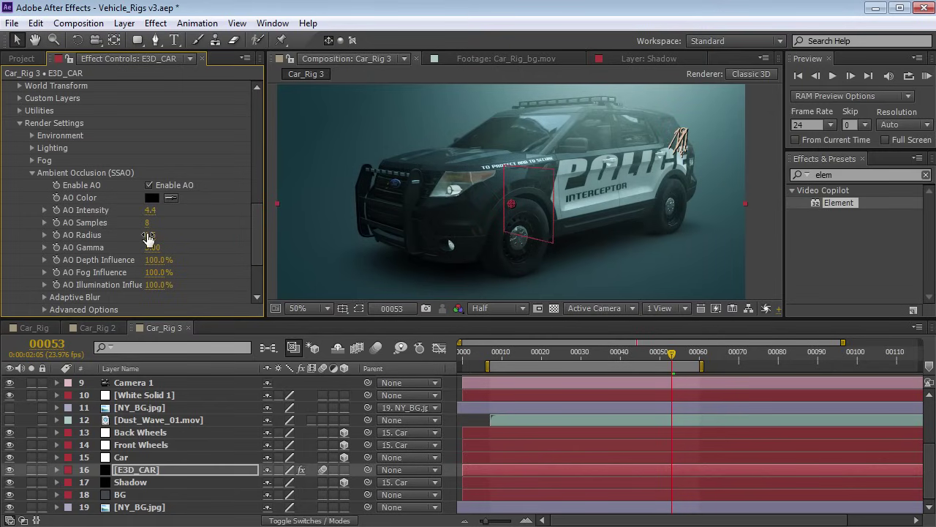
drag(274, 226, 150, 238)
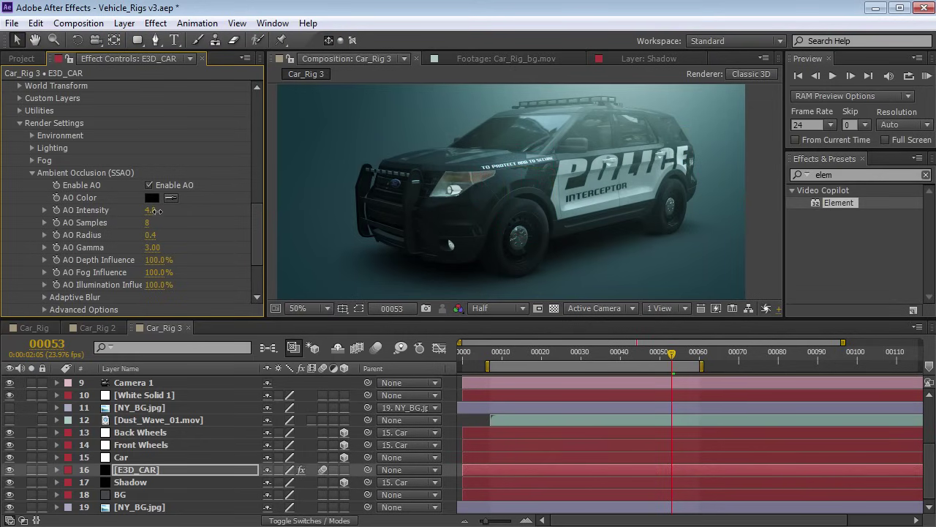
- Apply a Curves effect to E3D_CAR and shape its RGB curve to brighten the midtones and highlights
click(156, 23)
mouse_move(198, 158)
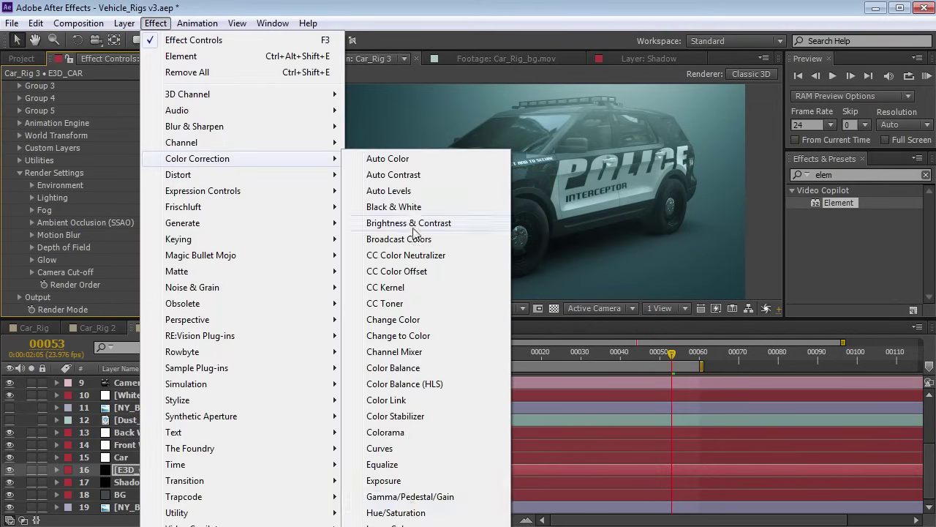
click(380, 449)
mouse_move(95, 242)
mouse_down()
mouse_move(48, 293)
mouse_move(95, 236)
mouse_up()
drag(118, 206, 123, 203)
- Raise the Reflect value in Element's Multi-Pass Mixer to 2.74
drag(255, 266, 257, 248)
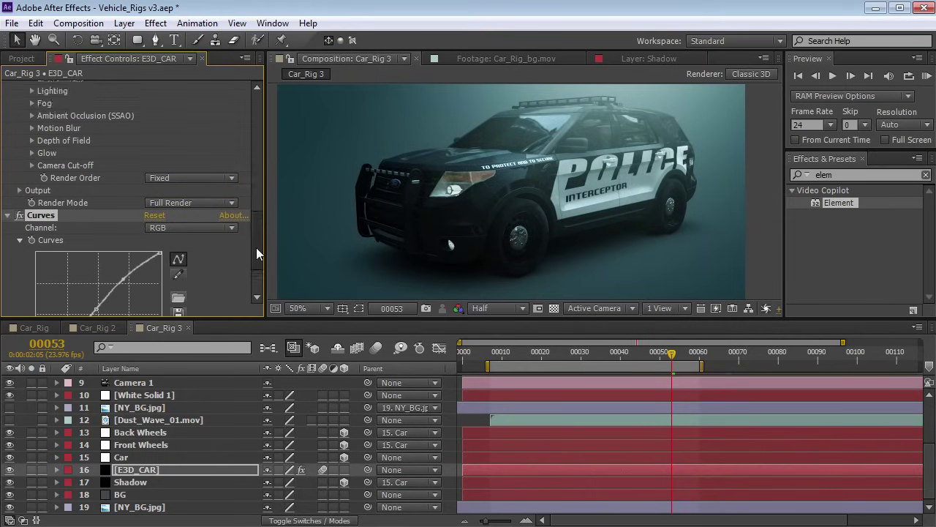
scroll(256, 252, down, 2)
click(20, 144)
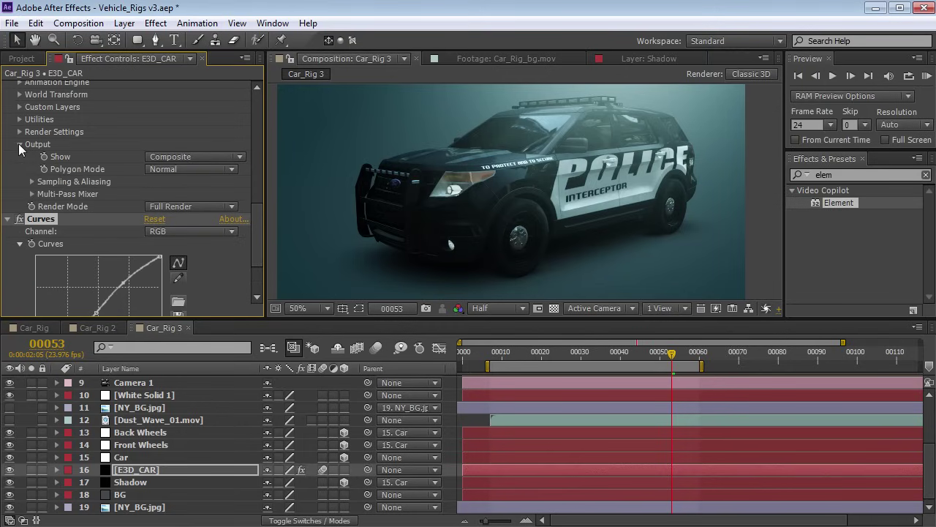
click(32, 194)
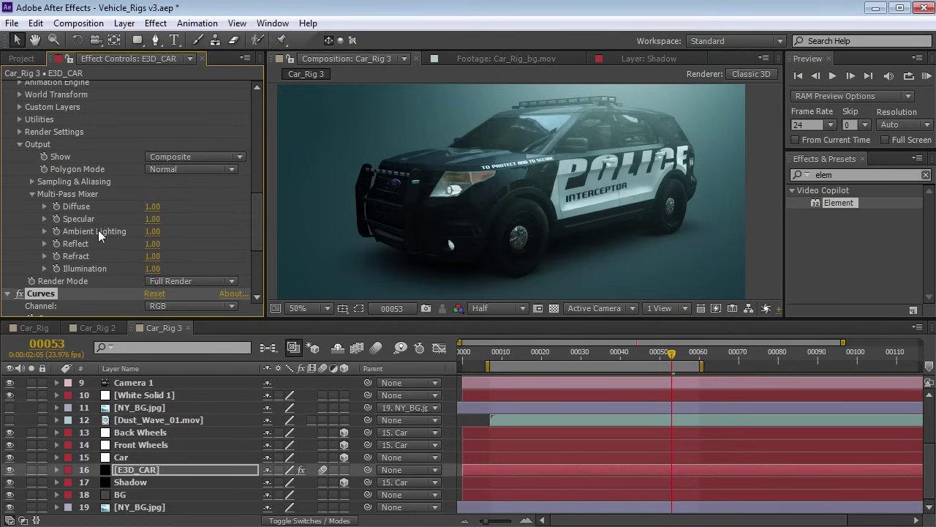
drag(152, 243, 274, 238)
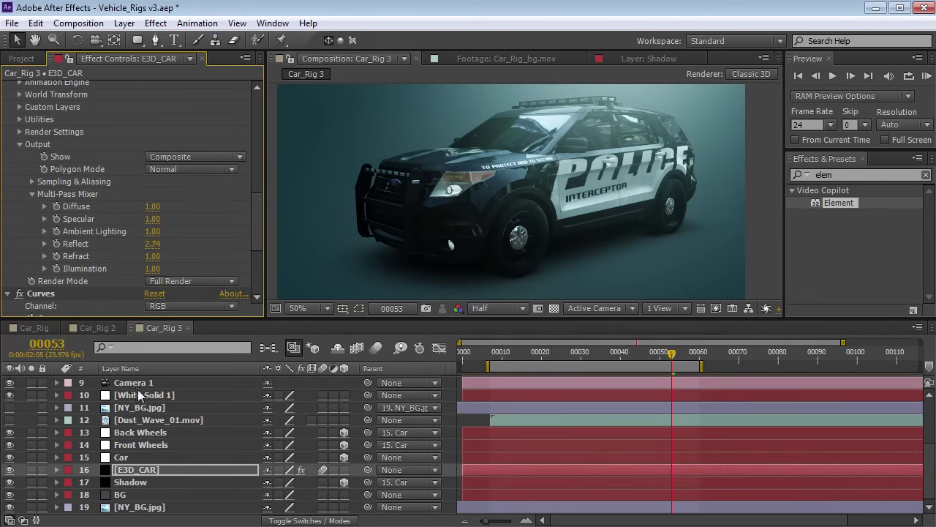
- Hide the BG layer, show the foreground NY_BG.jpg layer, and reframe the camera so the SUV sits smaller in the street
click(10, 496)
click(9, 408)
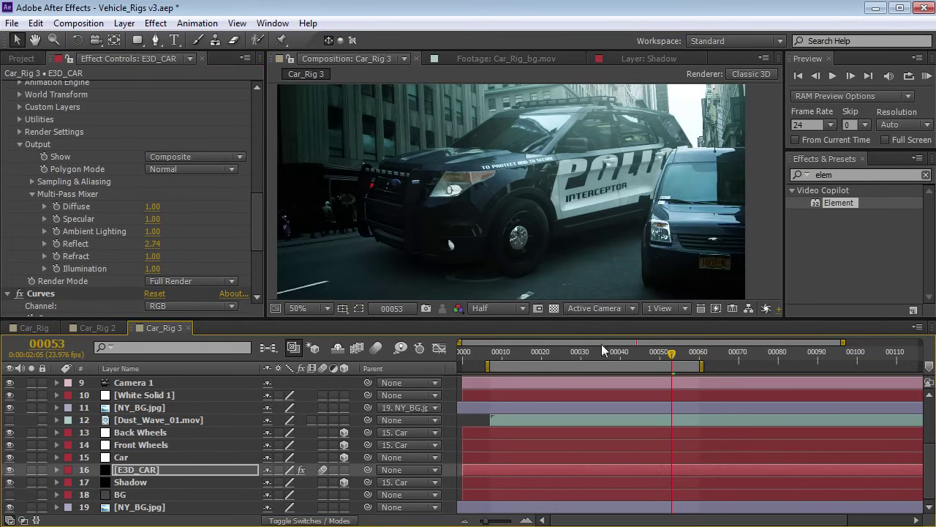
key(c)
drag(520, 188, 535, 181)
drag(597, 155, 543, 238)
- Set Element's Reflect value to 2.65 and rotate its environment 27° around Y
mouse_move(151, 245)
mouse_down()
mouse_move(129, 246)
mouse_move(144, 246)
mouse_up()
scroll(34, 158, up, 3)
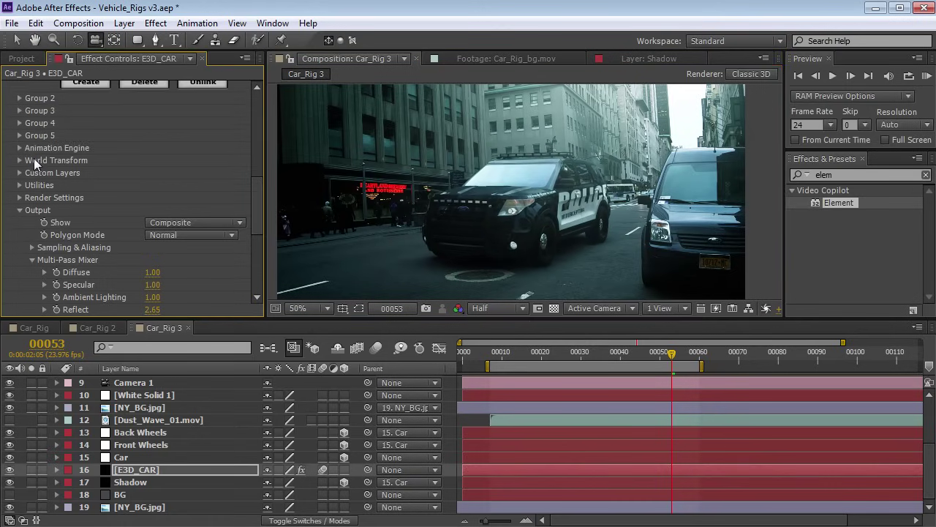
click(32, 210)
click(44, 247)
drag(162, 272, 186, 271)
- Undo the trial camera move and set the environment's X rotation to 10°
drag(525, 224, 484, 244)
key(ctrl+z)
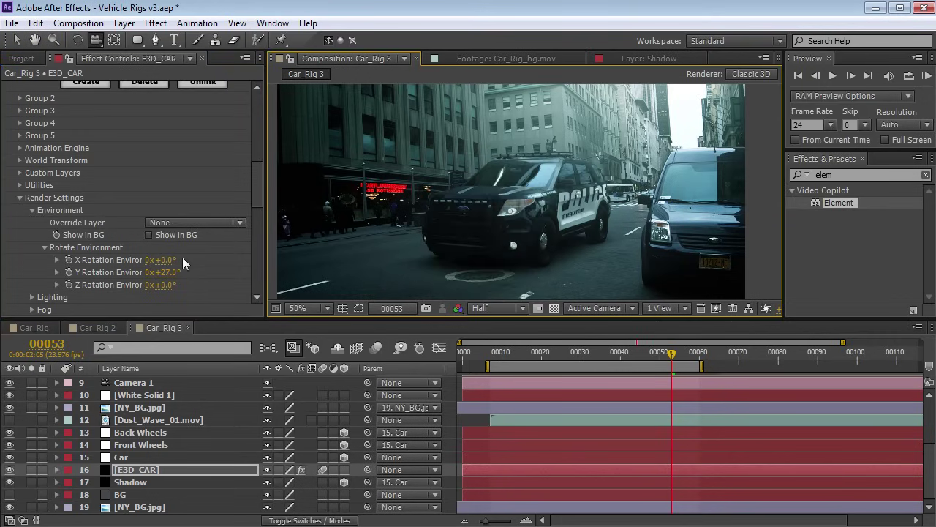
drag(163, 259, 171, 259)
click(574, 200)
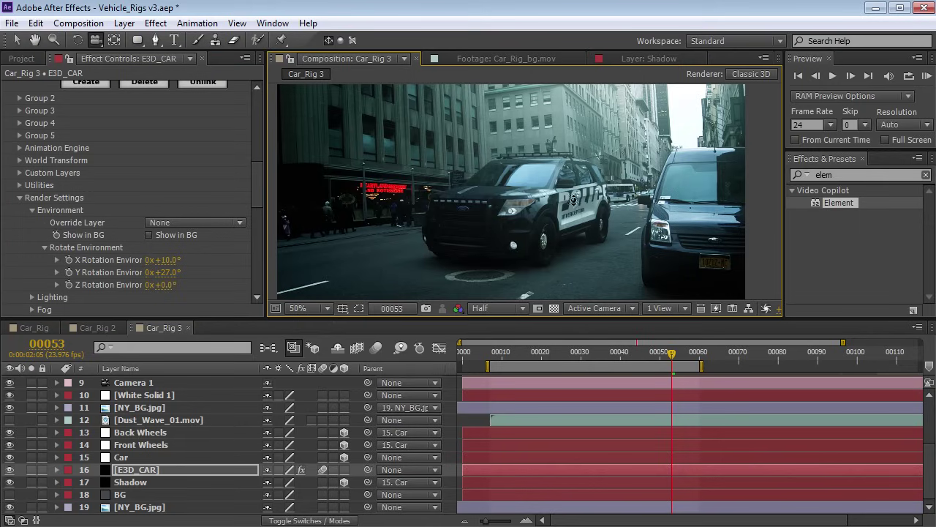
- Scrub Car_Rig 3 back to frame 35 to check the car's motion and reflections in the street scene
drag(668, 353, 601, 357)
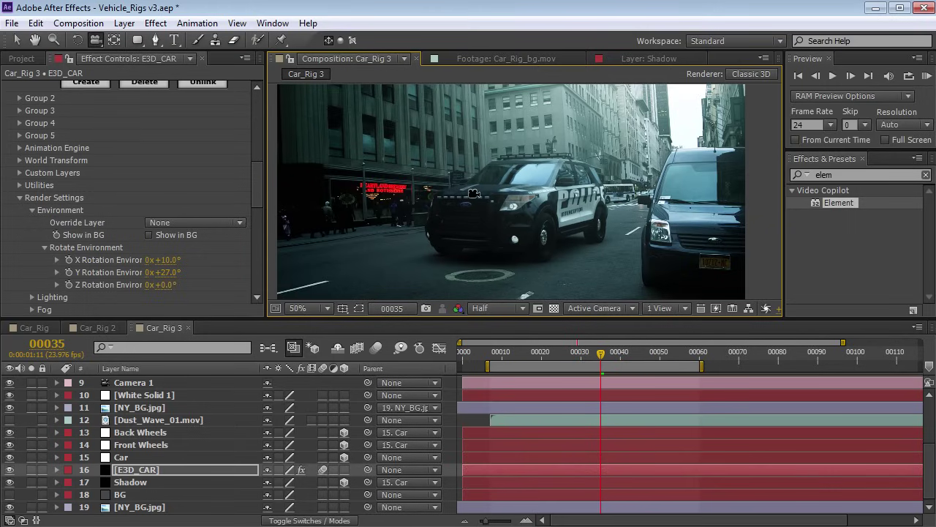
key(space)
drag(681, 267, 658, 233)
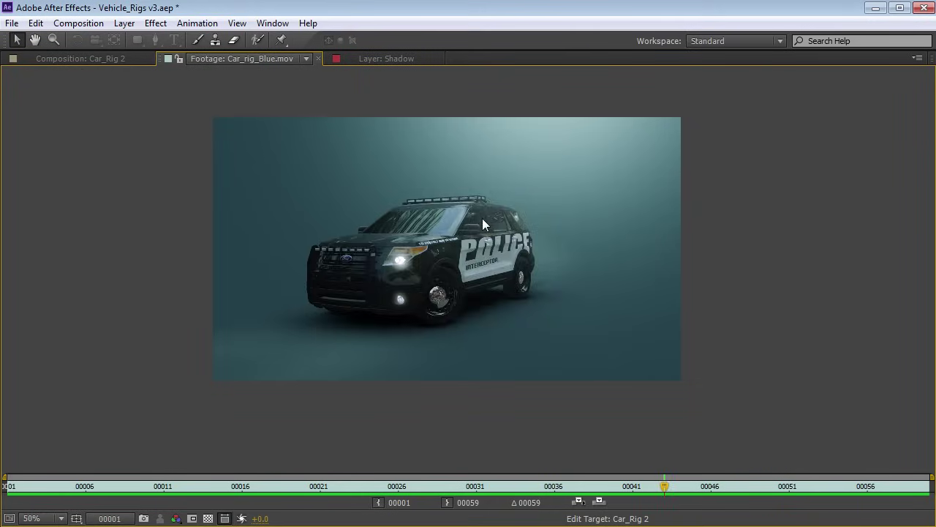
- Scrub through the Car_rig_Blue.mov footage and examine the rendered car up close
drag(479, 486, 569, 483)
scroll(581, 292, up, 2)
key(grave)
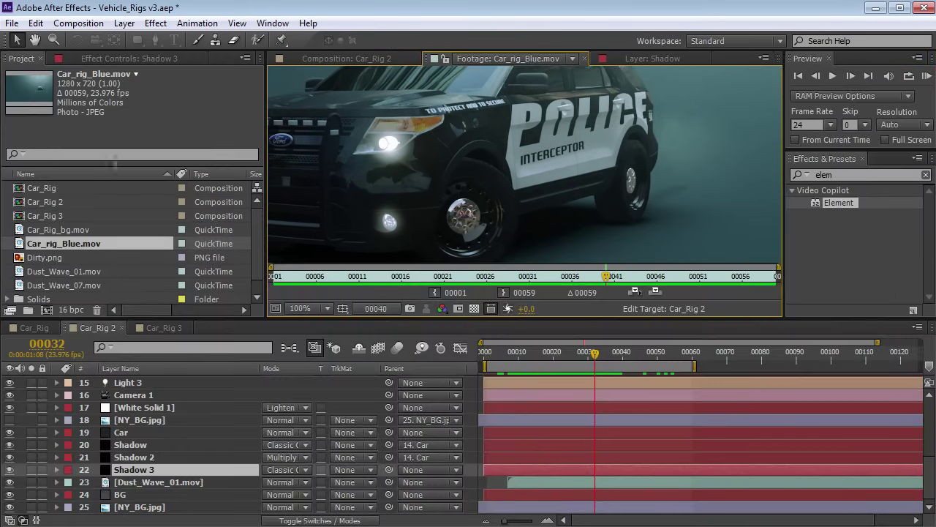
- Open the Dust_Wave_01.mov footage, scrub through the dust motion, and review the Car_Rig 2 composition
click(60, 272)
double_click(73, 272)
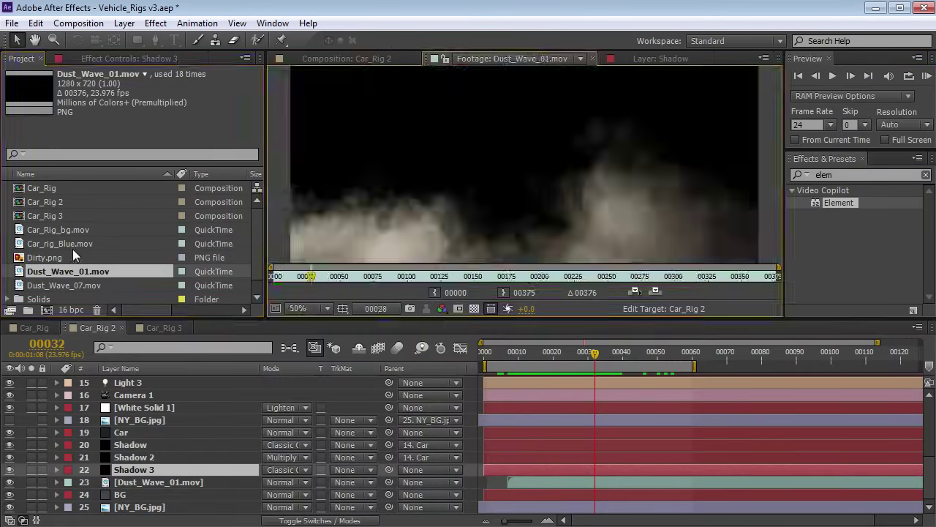
drag(297, 284, 403, 286)
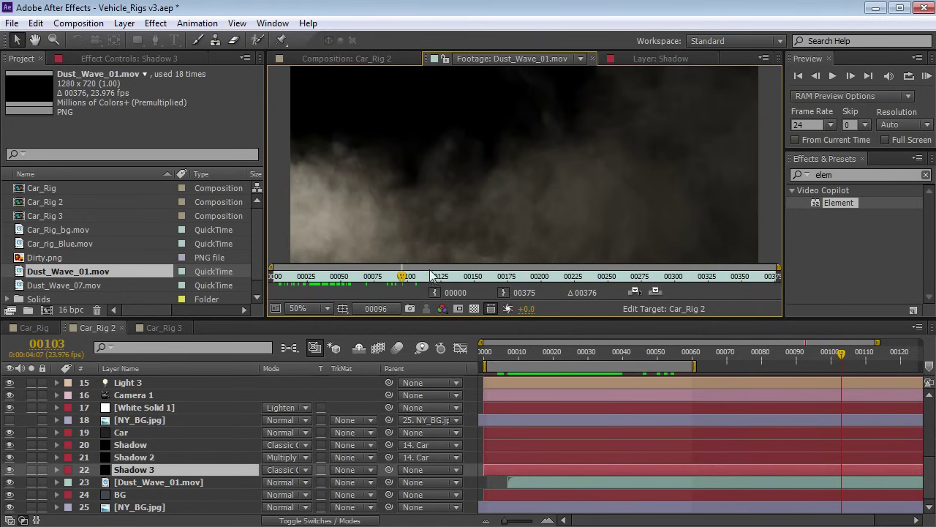
drag(546, 359, 635, 362)
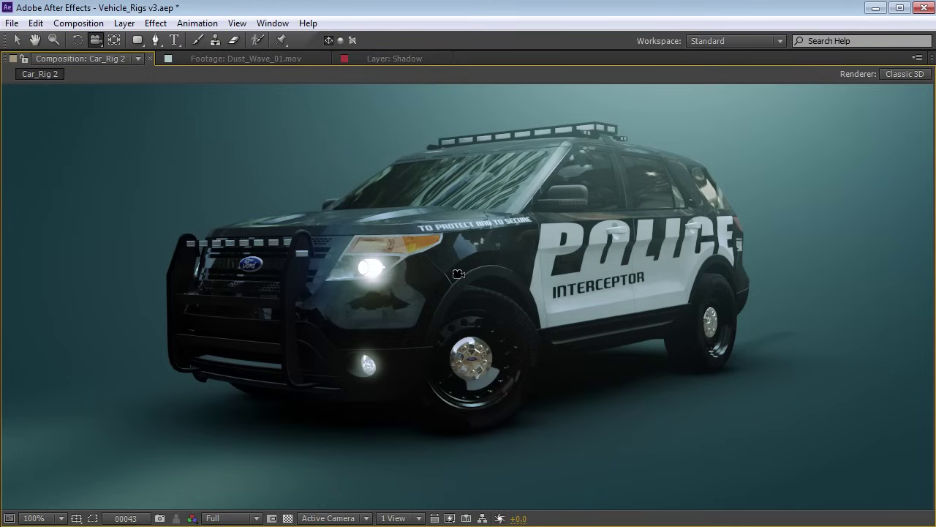